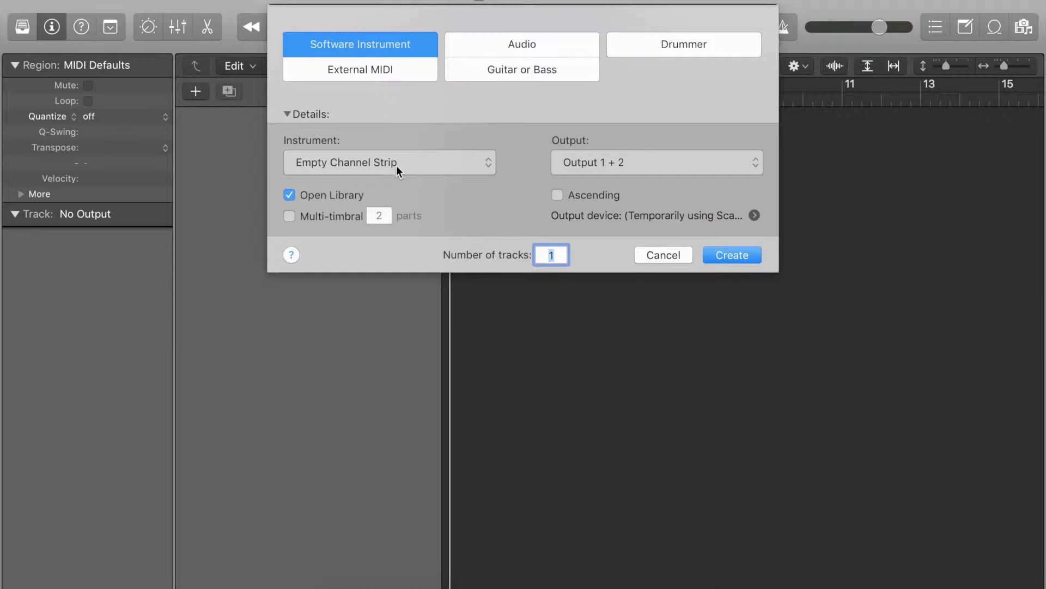
Create one software instrument track using the stereo version of the Native Instruments Maschine 2 AU instrument.
left_click(359, 167)
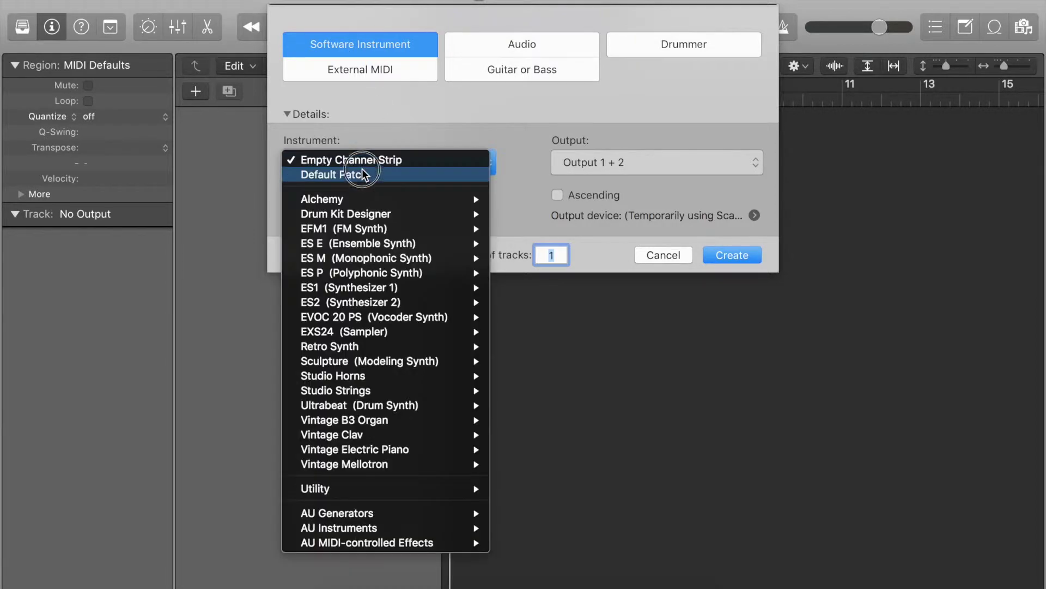
mouse_move(426, 528)
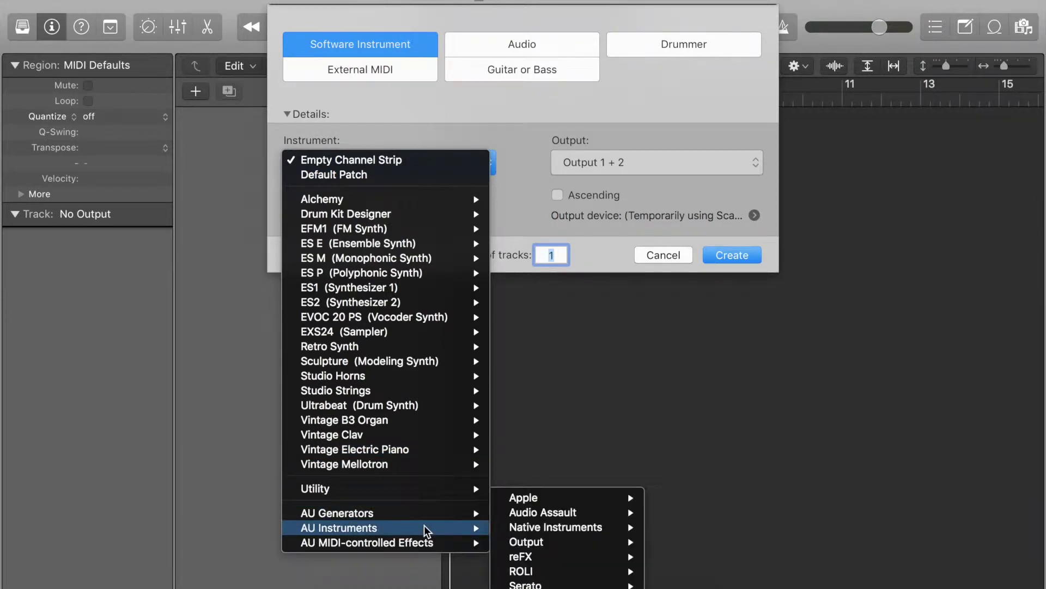
mouse_move(556, 527)
mouse_move(696, 541)
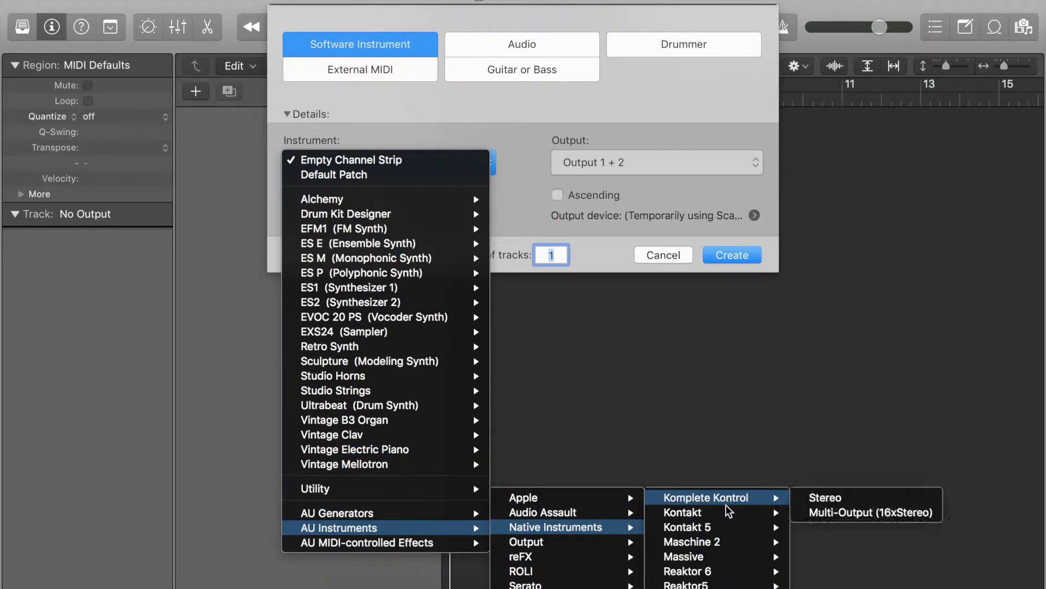
mouse_move(740, 586)
mouse_move(741, 551)
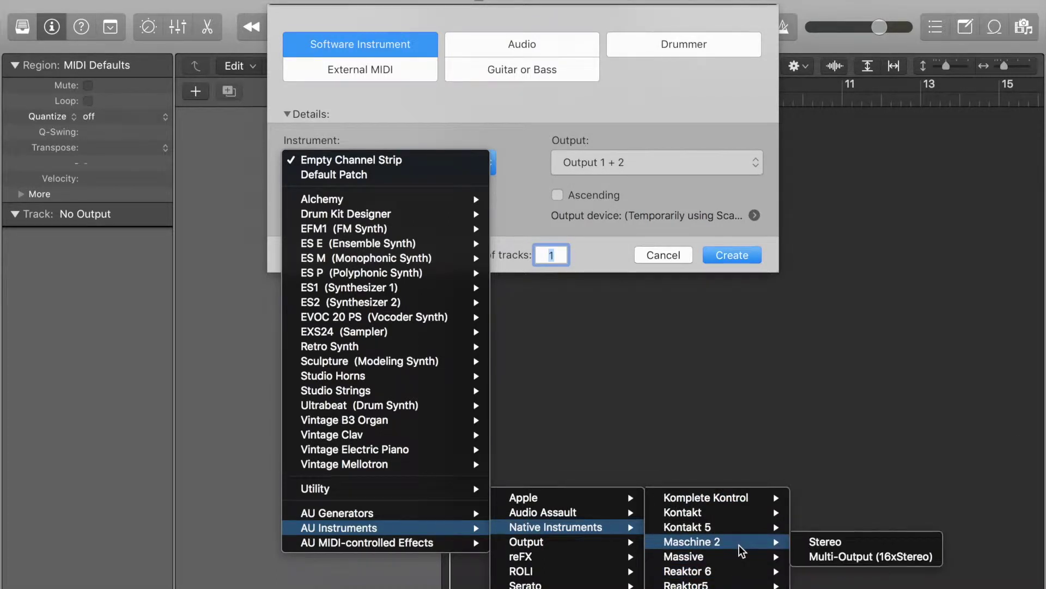
left_click(832, 547)
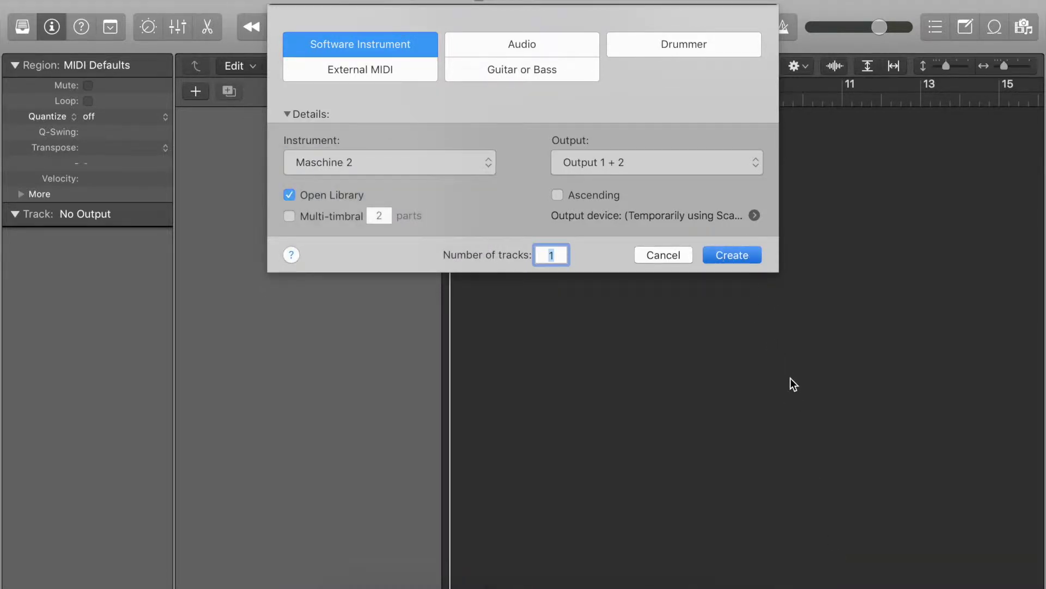
key("Return")
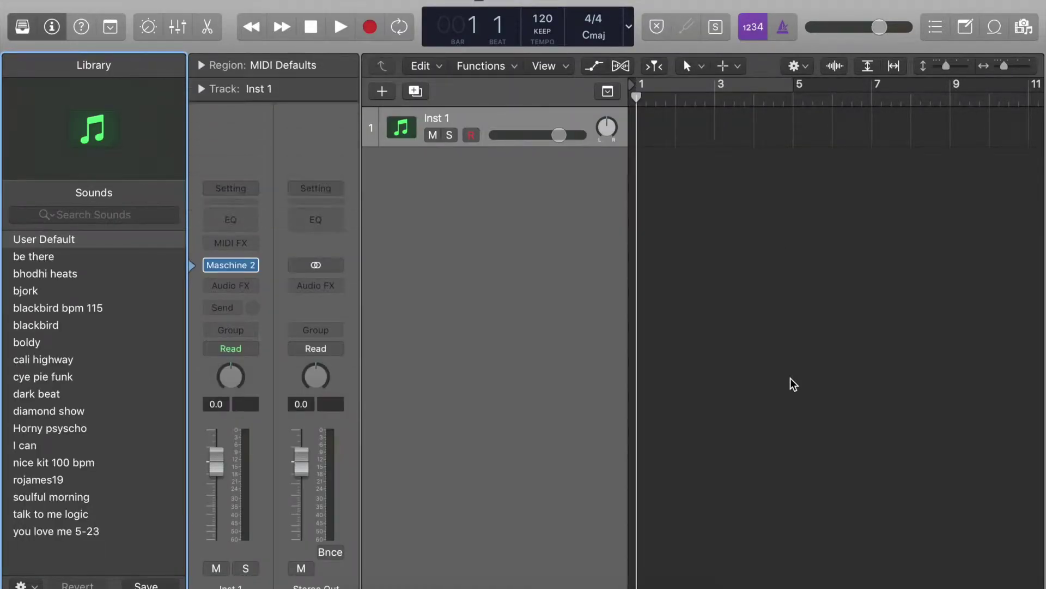
Open the Maschine 2 plug-in window from the Inst 1 channel strip and move it clear of the track area.
mouse_move(238, 268)
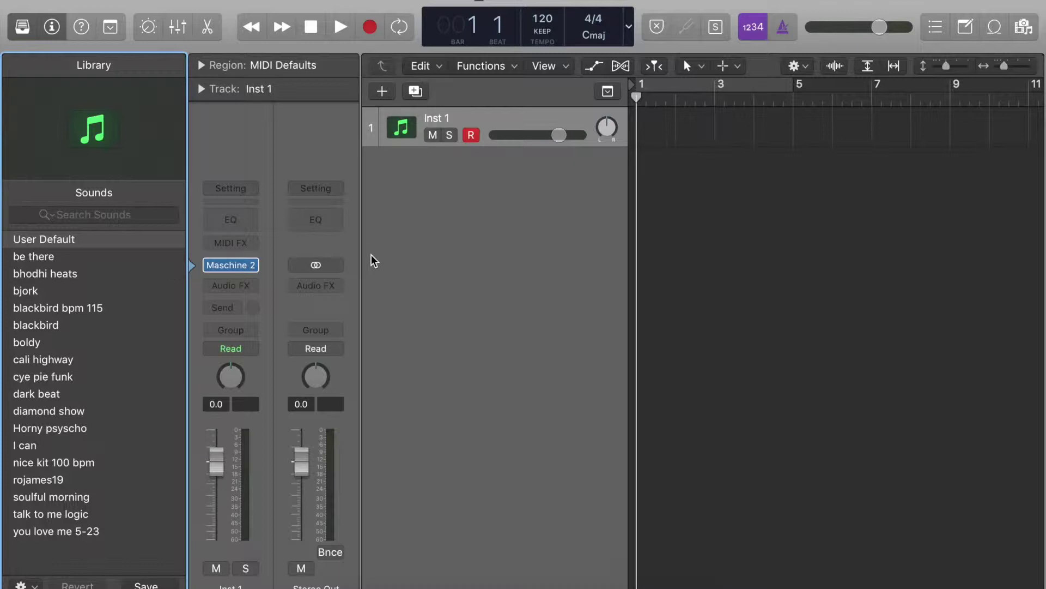
left_click(234, 265)
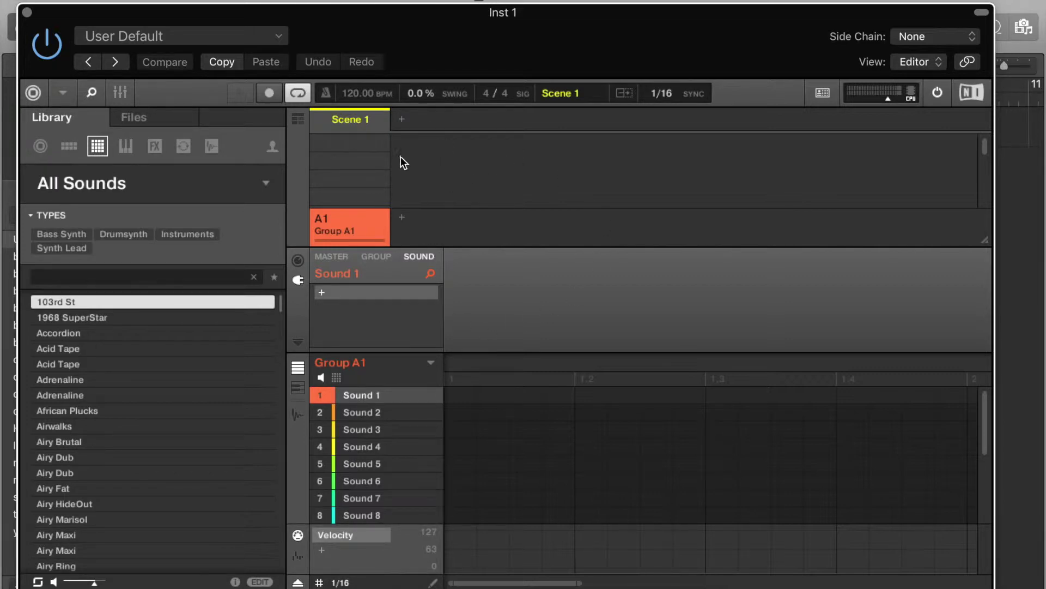
left_click_drag(522, 46, 564, 198)
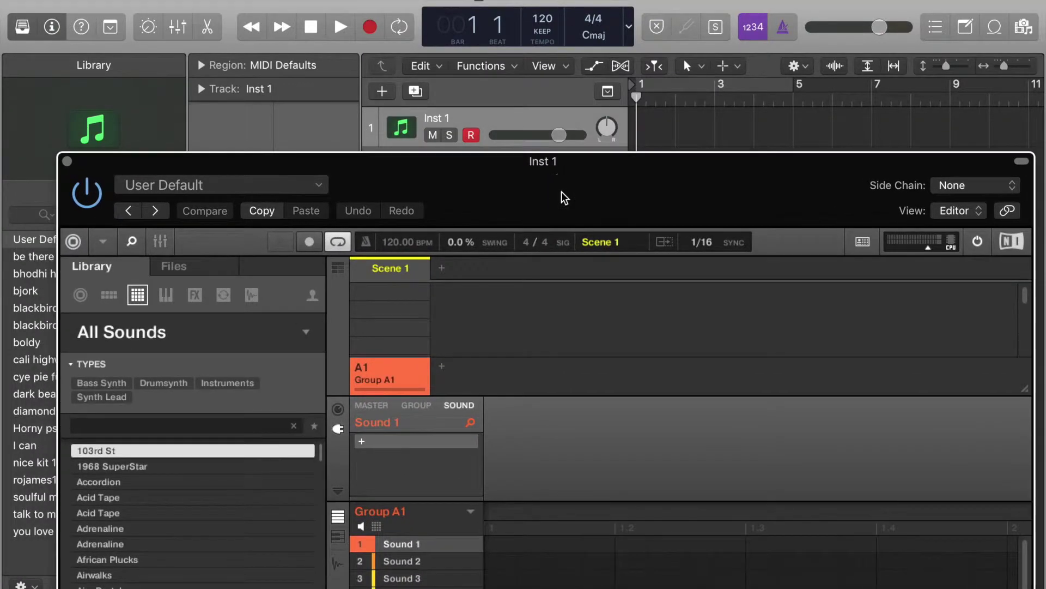
Turn on the cycle range from bar 1 to bar 5 and set the project tempo to 105.
left_click(669, 84)
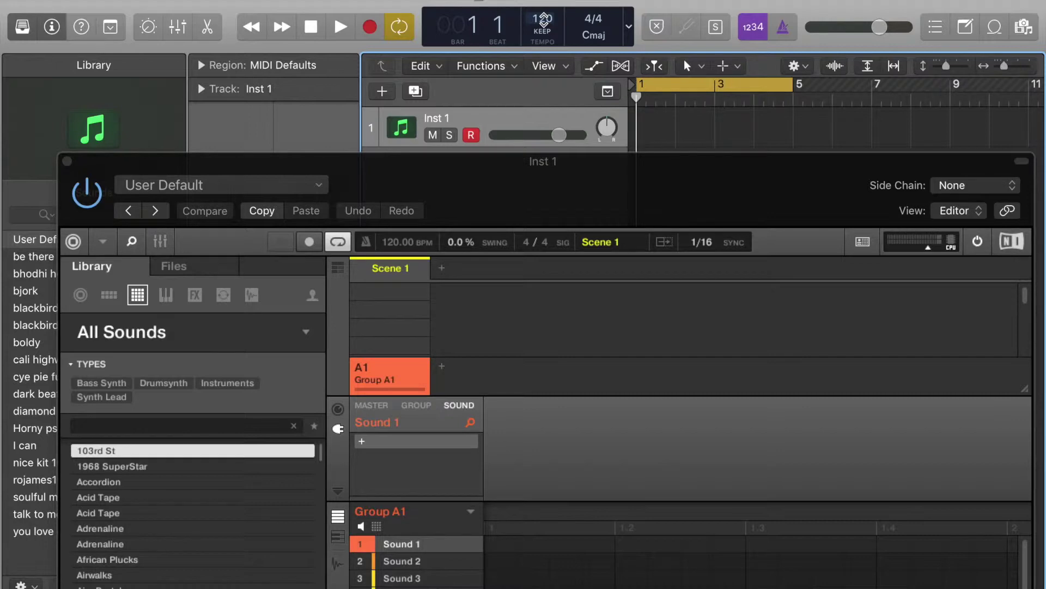
left_click(543, 22)
left_click_drag(544, 22, 531, 124)
left_click_drag(706, 166, 718, 245)
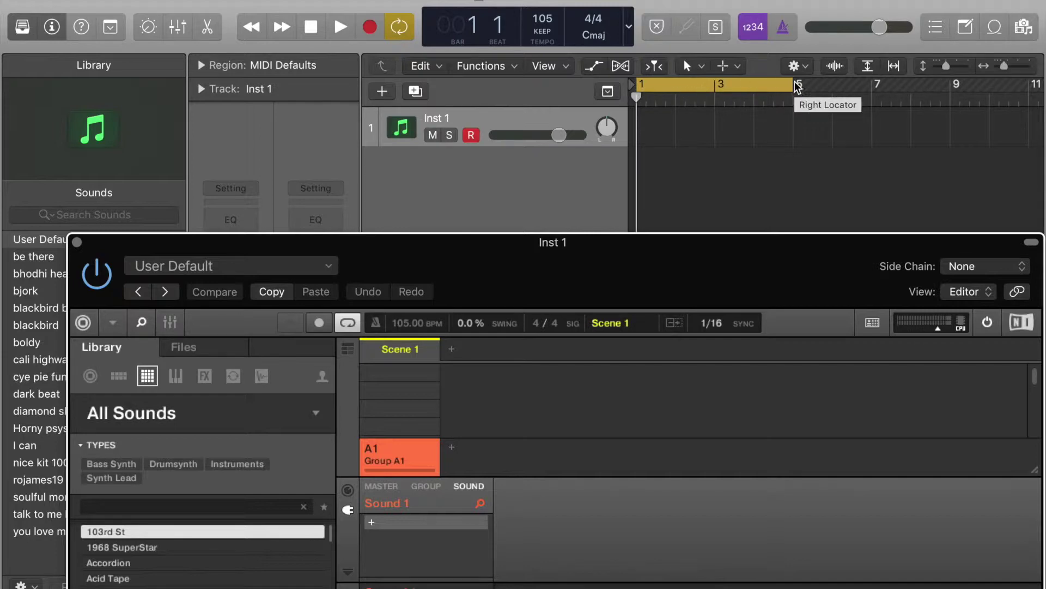
Turn on the metronome click during a brief playback and stop the transport.
key("space")
left_click(779, 29)
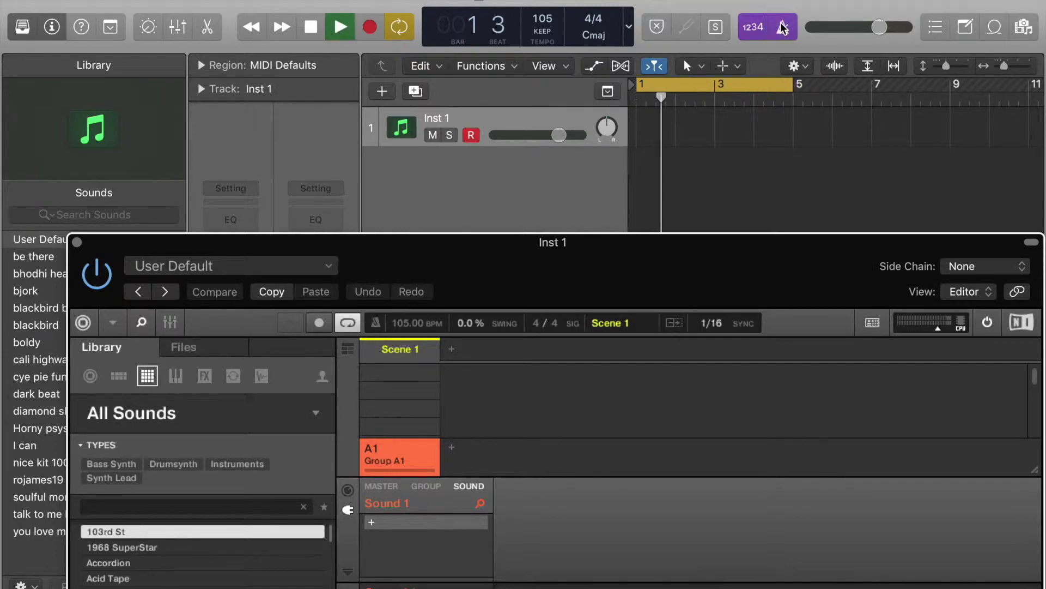
key("space")
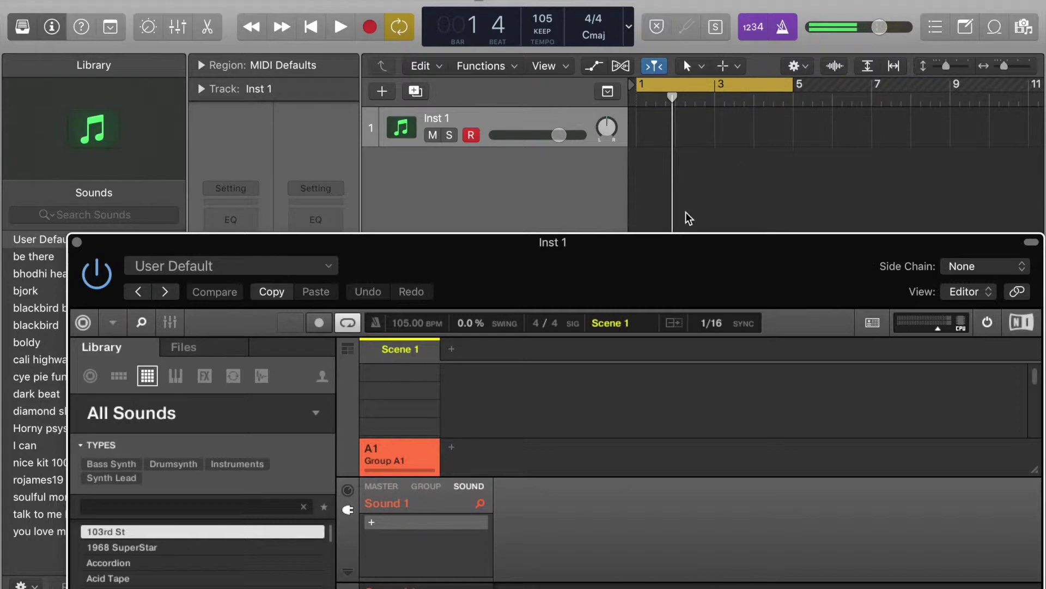
Create an empty pattern for Group A1 in Scene 1 of Maschine.
left_click_drag(659, 274, 663, 86)
left_click(393, 207)
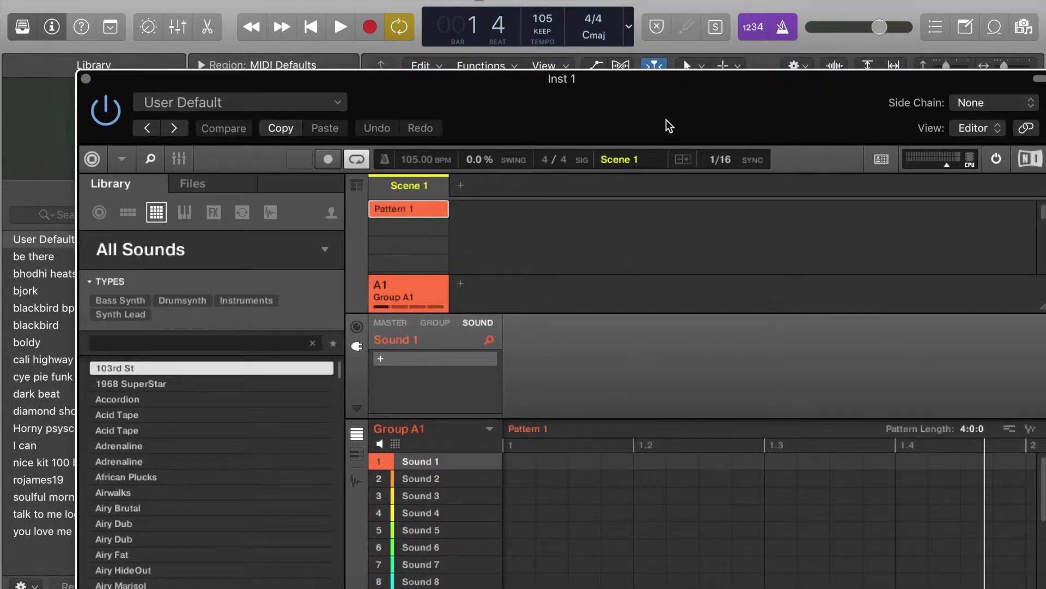
Extend the project's cycle range to eight bars so that it ends at bar 9.
left_click_drag(669, 126, 688, 386)
left_click(788, 89)
left_click(788, 89)
left_click_drag(793, 89, 945, 135)
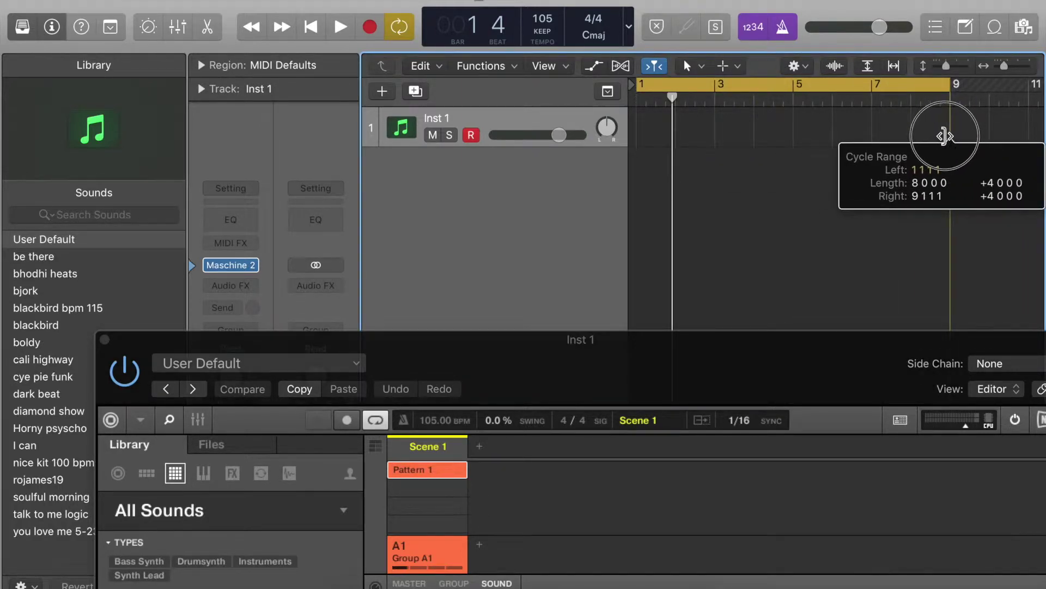
left_click_drag(848, 335, 779, 1)
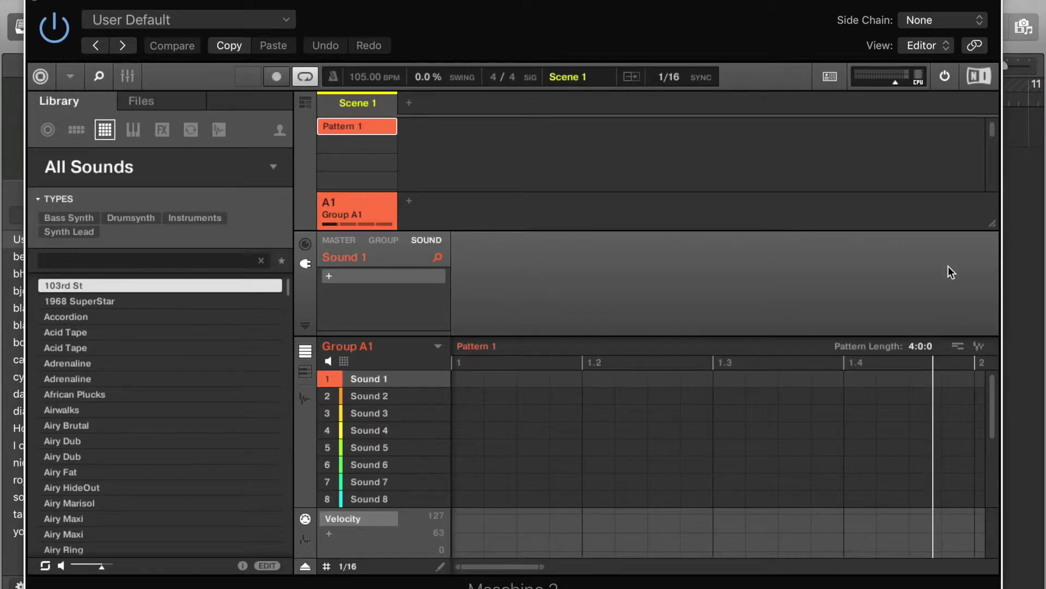
Extend Pattern 1 to a length of 8:0:0 and return it to 4:0:0.
left_click_drag(518, 569, 579, 551)
mouse_move(807, 364)
left_mouse_down()
mouse_move(951, 374)
mouse_move(916, 382)
mouse_move(983, 381)
mouse_move(979, 398)
mouse_move(993, 403)
left_mouse_up()
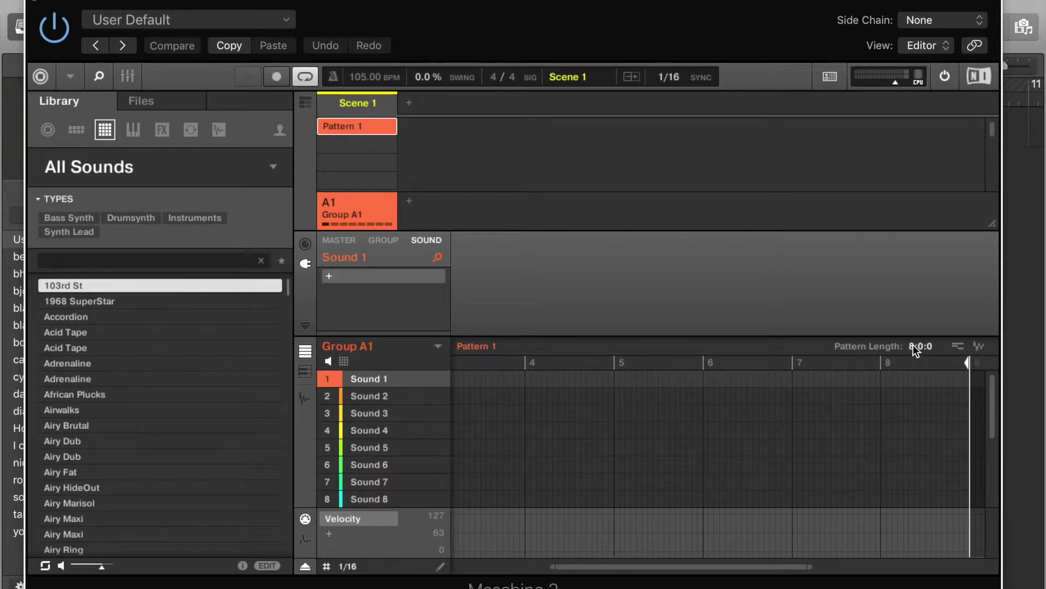
key("Return")
key("Return")
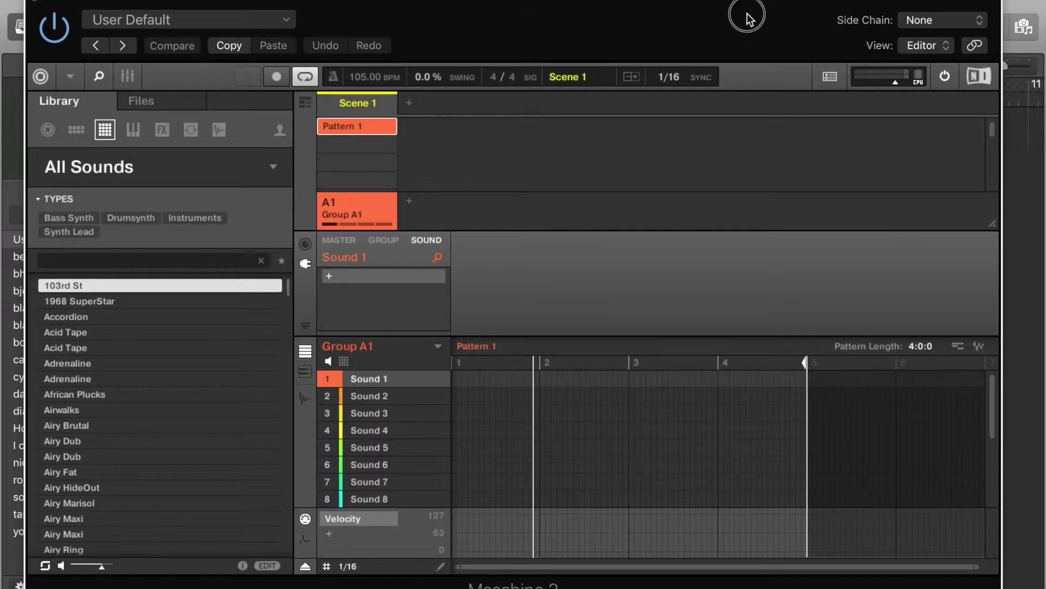
Shorten the project's cycle range back to four bars, ending at bar 5.
left_click_drag(744, 1, 818, 232)
left_click(927, 88)
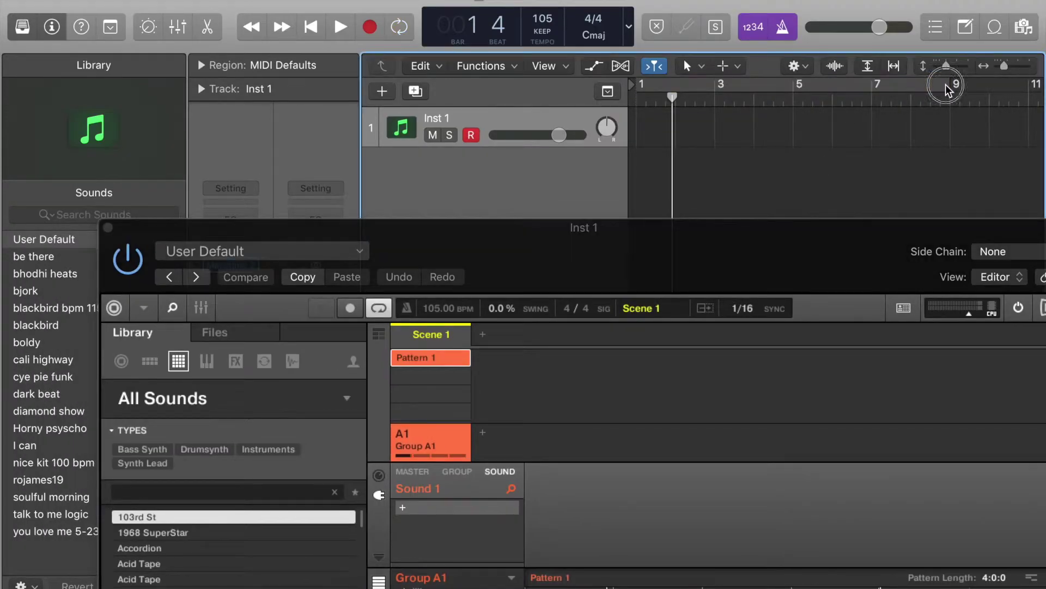
left_click_drag(946, 84, 789, 112)
left_click_drag(783, 269, 733, 53)
key("space")
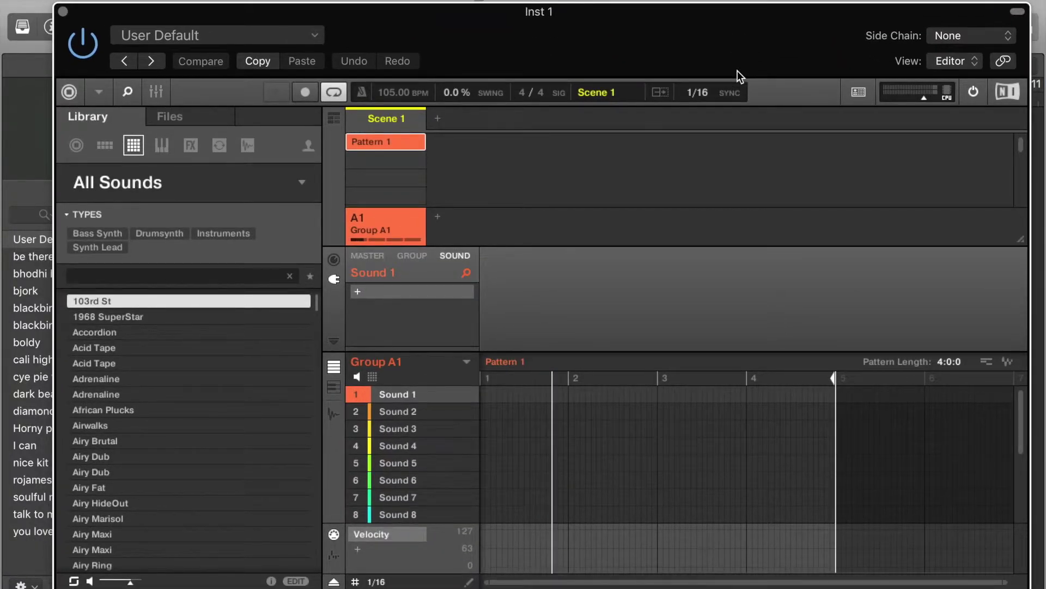
Paint a Sound 1 note on beat 1 and a Sound 2 note on beat 1.3 in Pattern 1, and erase both.
left_click_drag(544, 579, 441, 584)
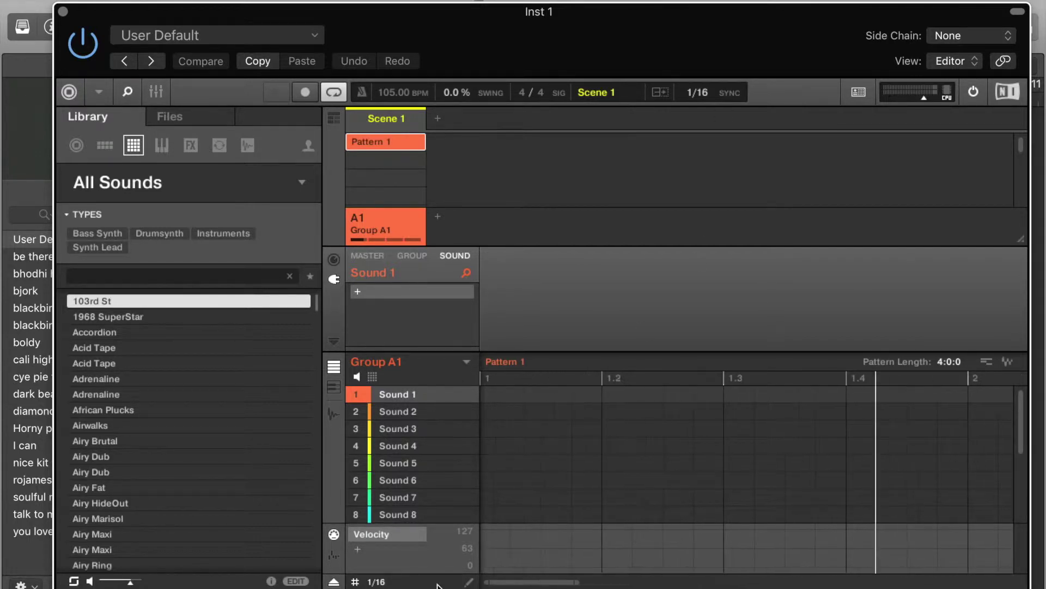
left_click(495, 393)
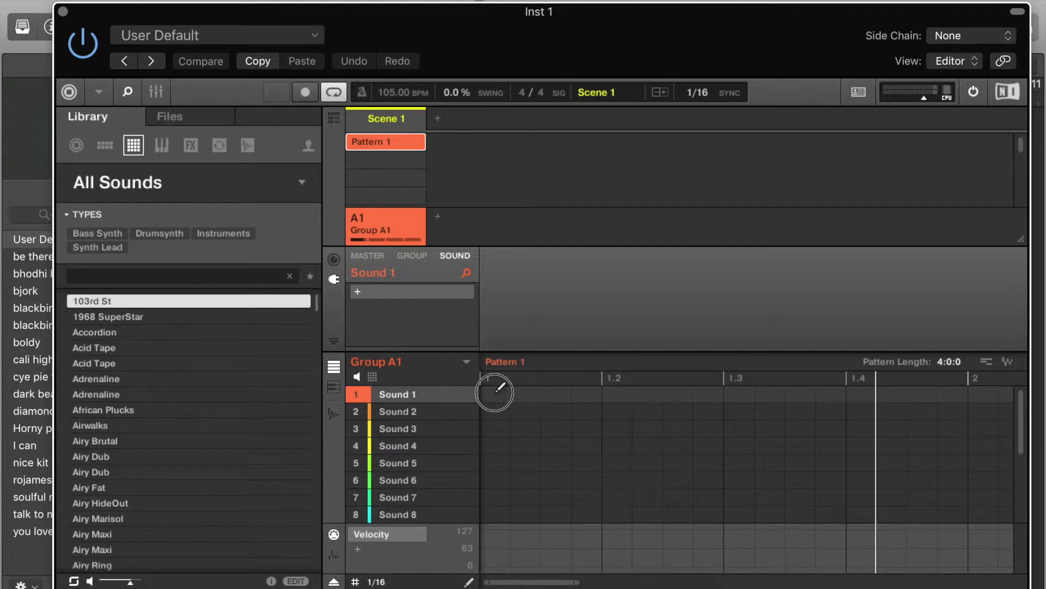
left_click(733, 415)
left_click_drag(555, 580, 553, 580)
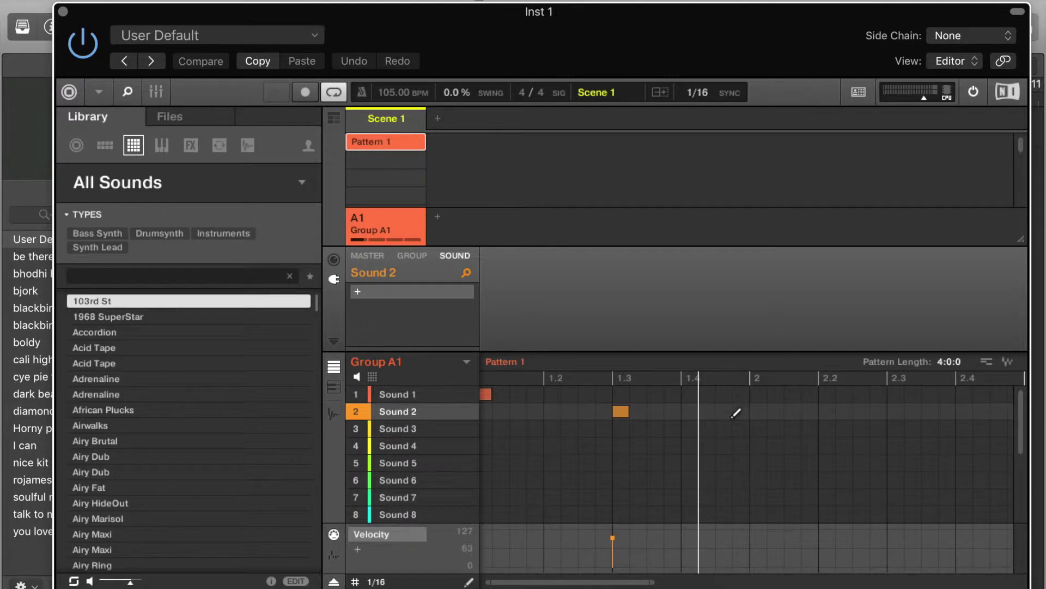
left_click(621, 411)
left_click(485, 394)
left_click(485, 393)
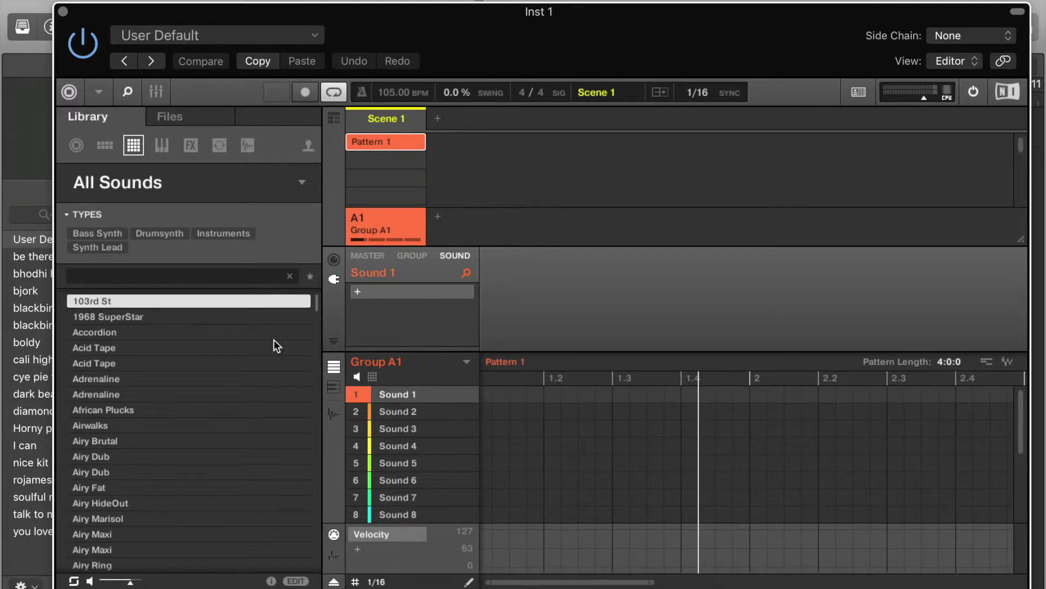
Filter the Maschine library to Deep Matter one-shots of type Drums and subtype Kick.
left_click(248, 145)
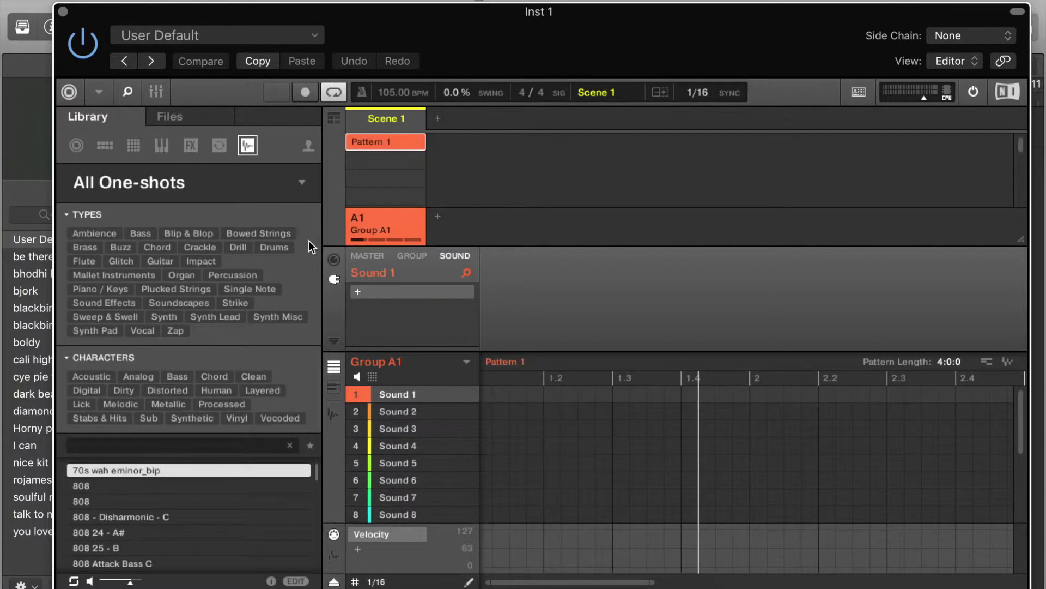
left_click(303, 180)
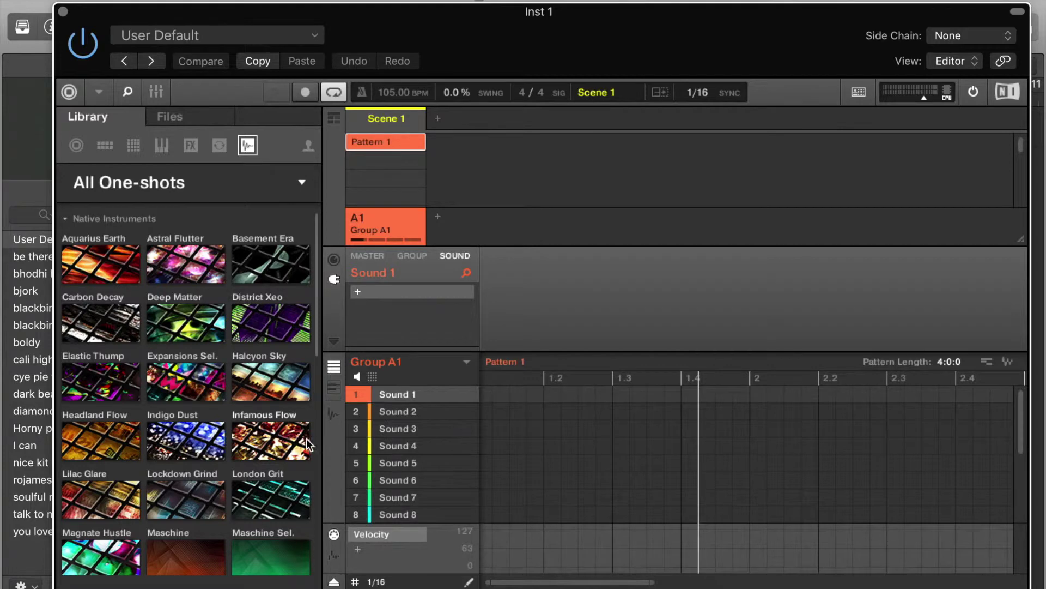
left_click(174, 319)
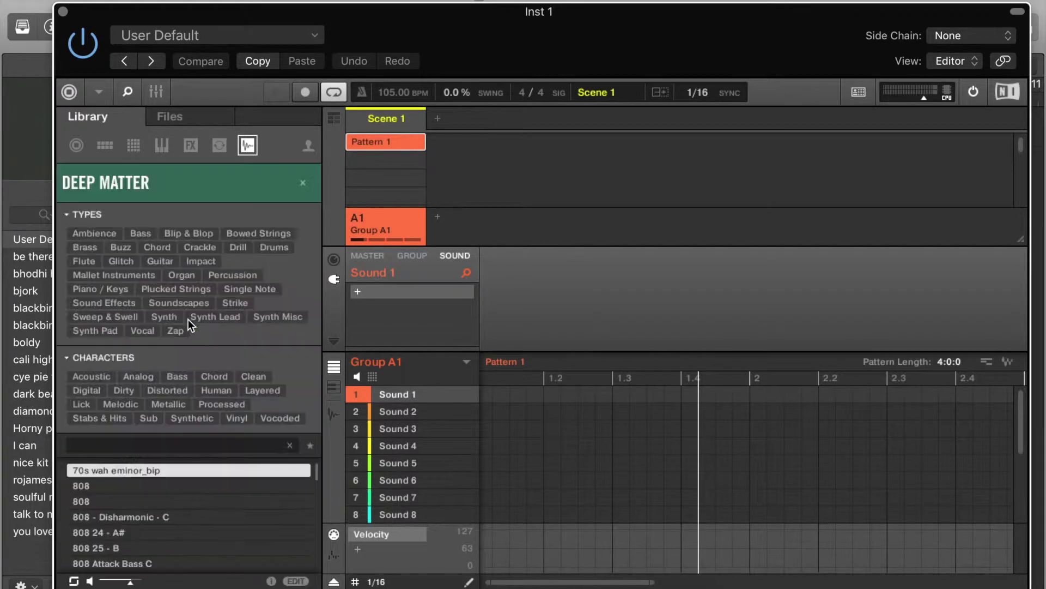
left_click(222, 233)
left_click(150, 309)
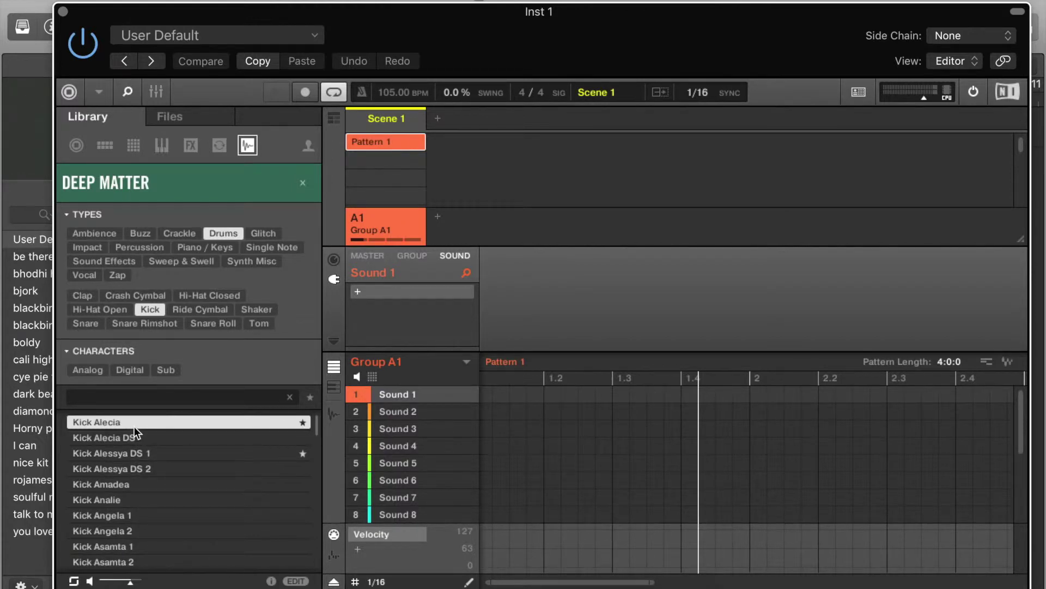
Audition the Deep Matter kick samples from Kick Alecia down to Kick Amadea.
key("Down")
key("Down")
key("Down")
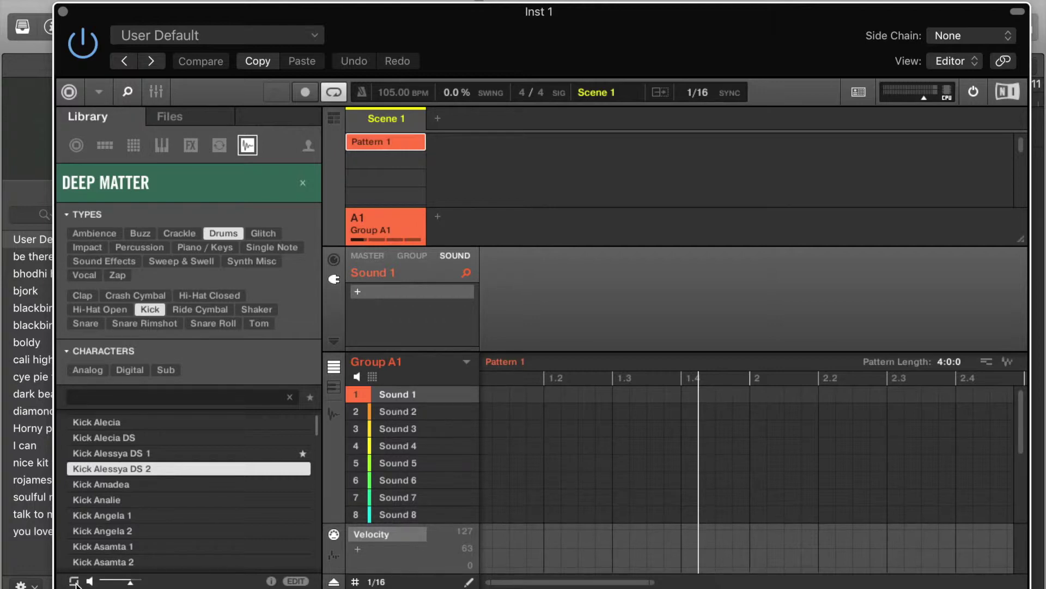
key("Down")
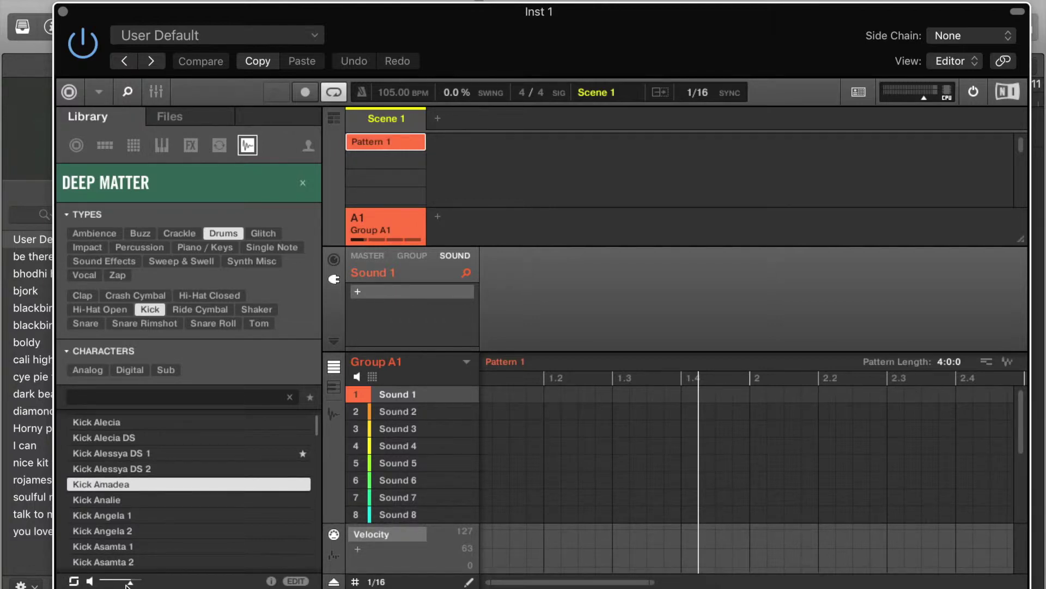
Toggle sample prehear off and back on while stepping down to Kick Angela 1, and raise the prehear volume.
left_click(90, 582)
left_click(90, 583)
left_click(90, 583)
key("Down")
key("Down")
left_click(90, 582)
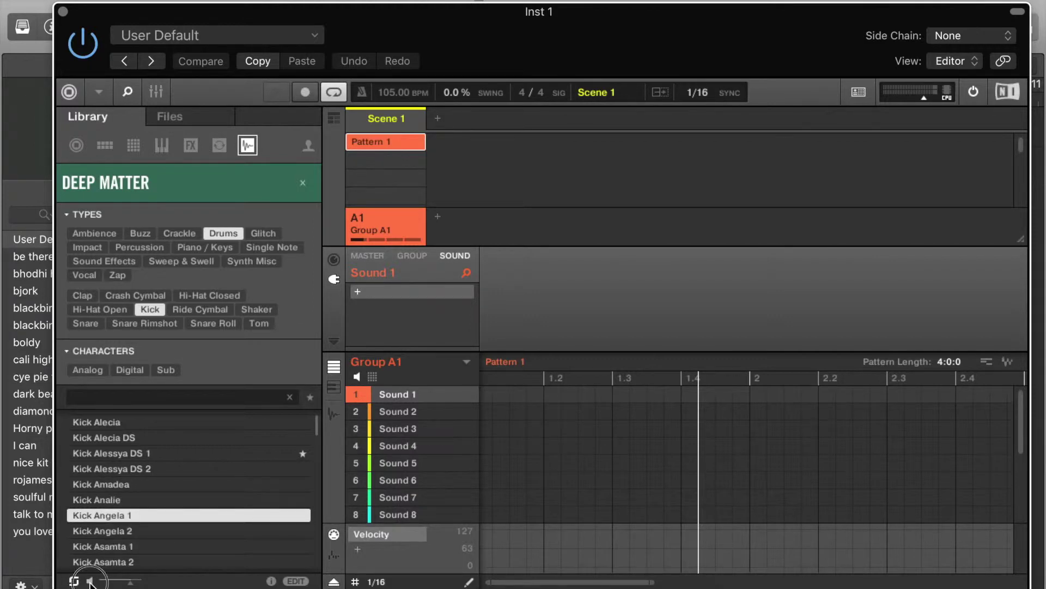
left_click(131, 583)
left_click_drag(131, 583, 141, 585)
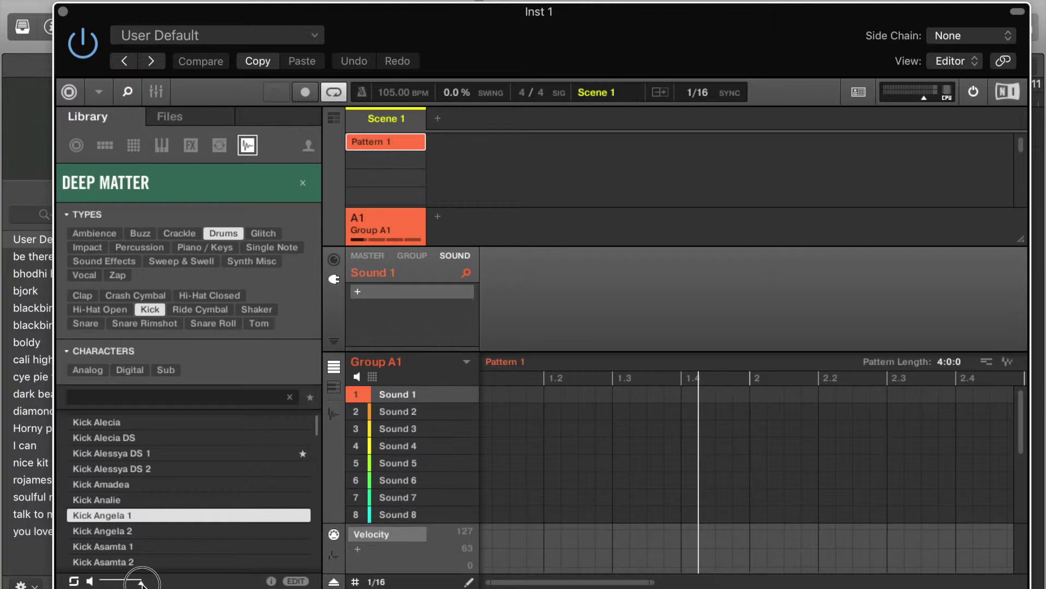
Lower the prehear volume slightly while auditioning the kick samples following Kick Angela 1.
key("Down")
key("Down")
left_click_drag(108, 585, 126, 583)
key("Down")
key("Down")
Go back up through the kick samples and load Kick Alessya DS 1 into Sound 1.
key("Up")
key("Up")
key("Up")
key("Up")
key("Up")
key("Up")
key("Up")
key("Up")
key("Up")
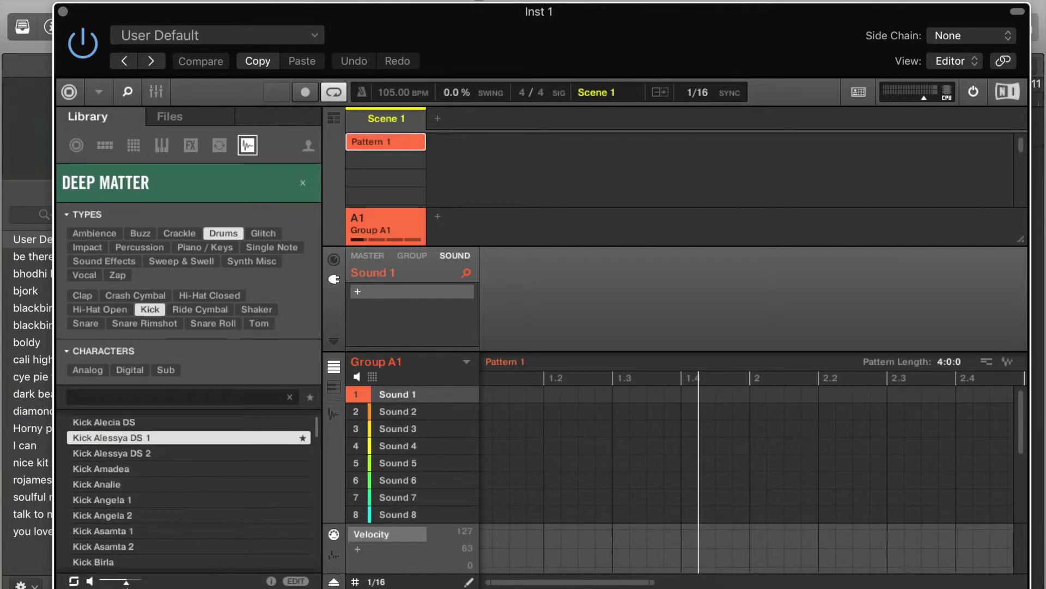
key("Down")
key("Return")
Select Sound 2, filter the Deep Matter drum samples to Snare, and audition them down to Snare Cerlane DS.
left_click(398, 411)
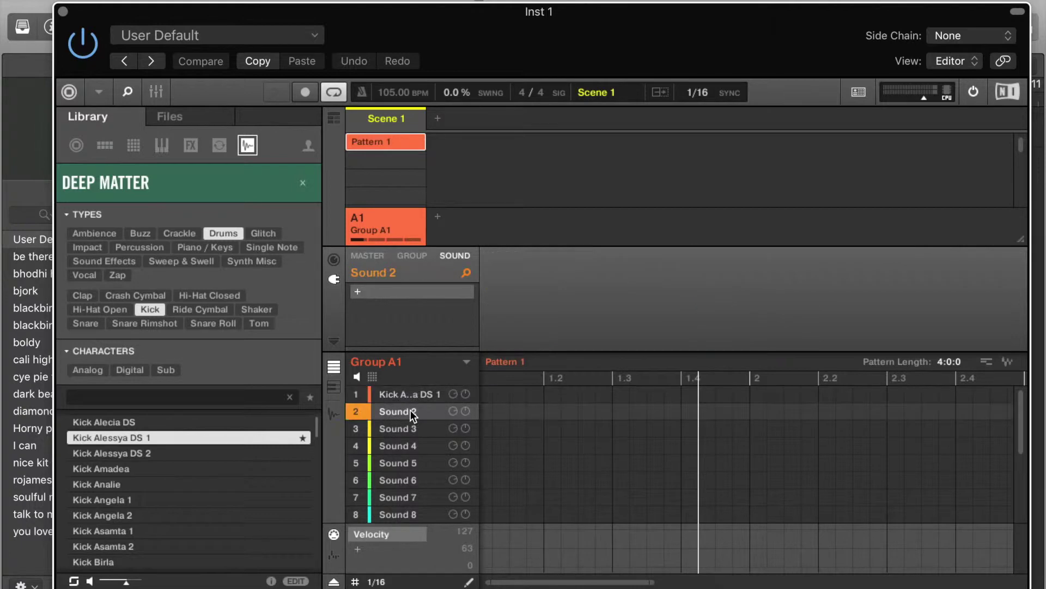
left_click(89, 323)
key("Down")
key("Down")
key("Down")
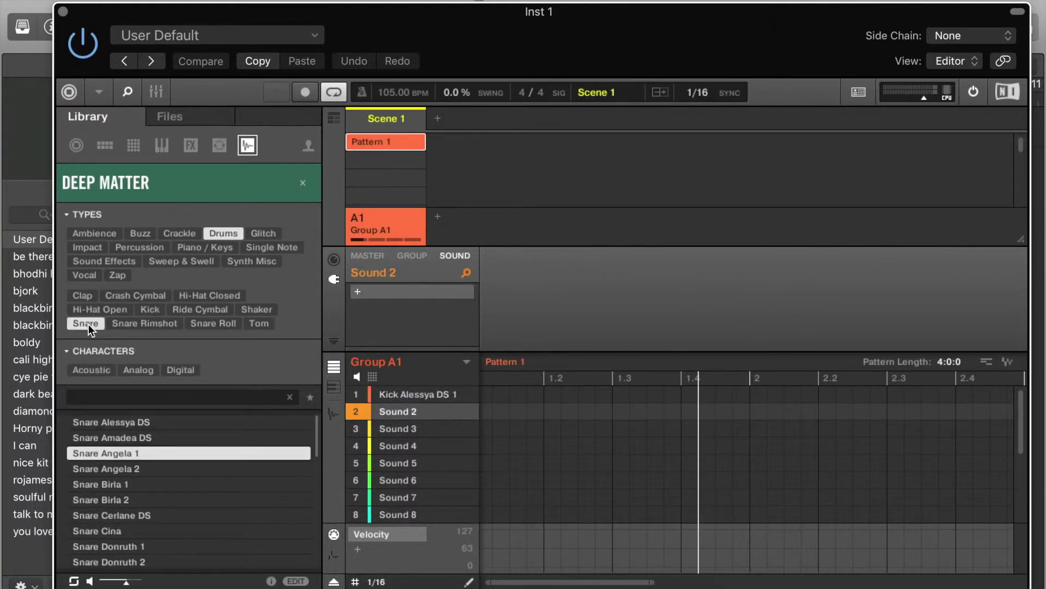
key("Down")
key("Down")
key("Down")
key("Down")
key("Down")
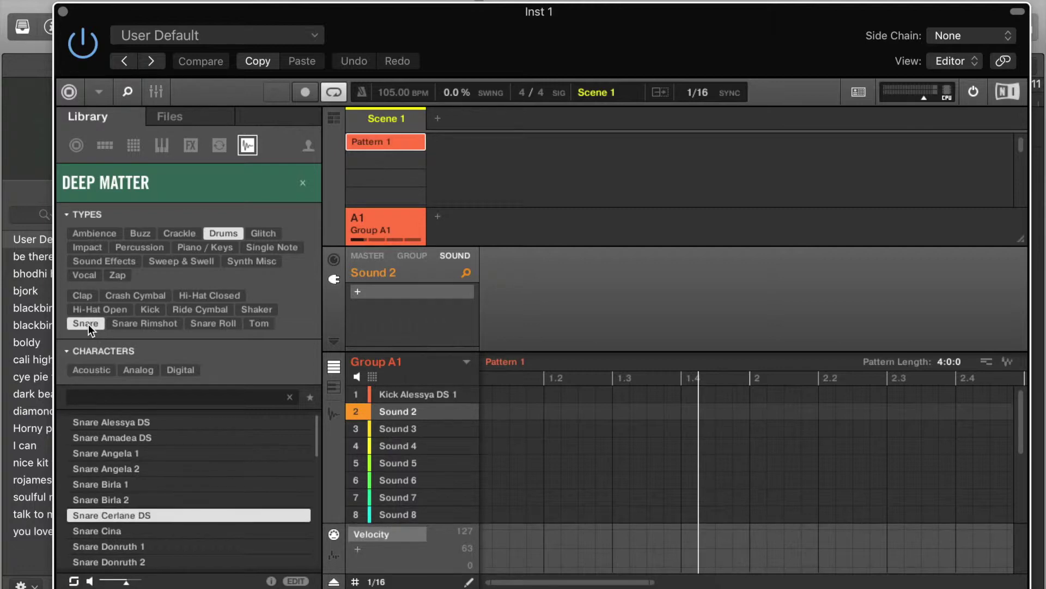
Audition the snare samples from Snare Cina down to Snare Marjam DS.
key("Down")
key("Down")
key("Down")
key("Down")
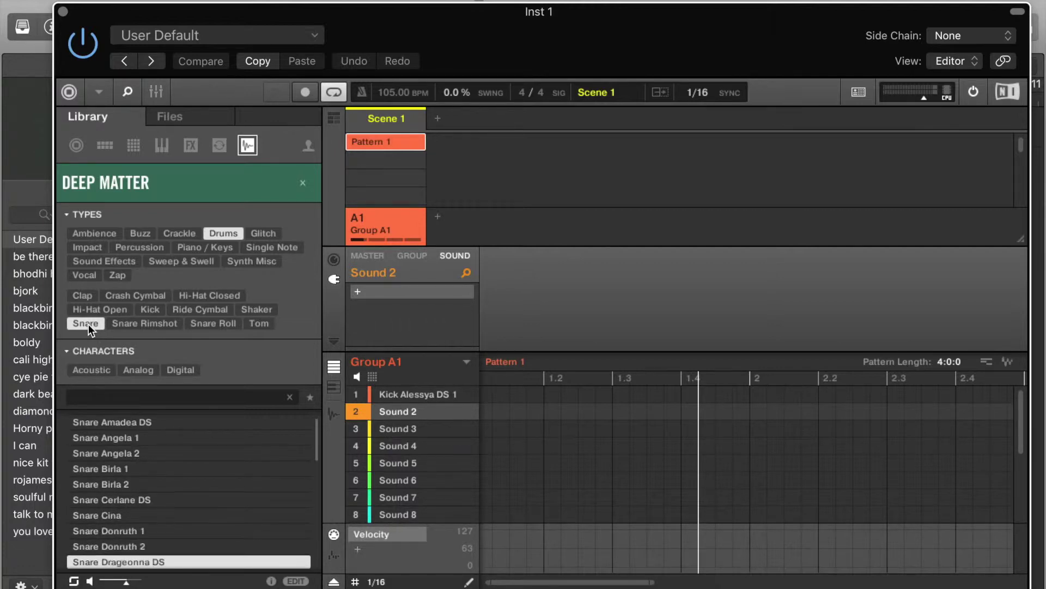
key("Down")
key("Down")
key("Down")
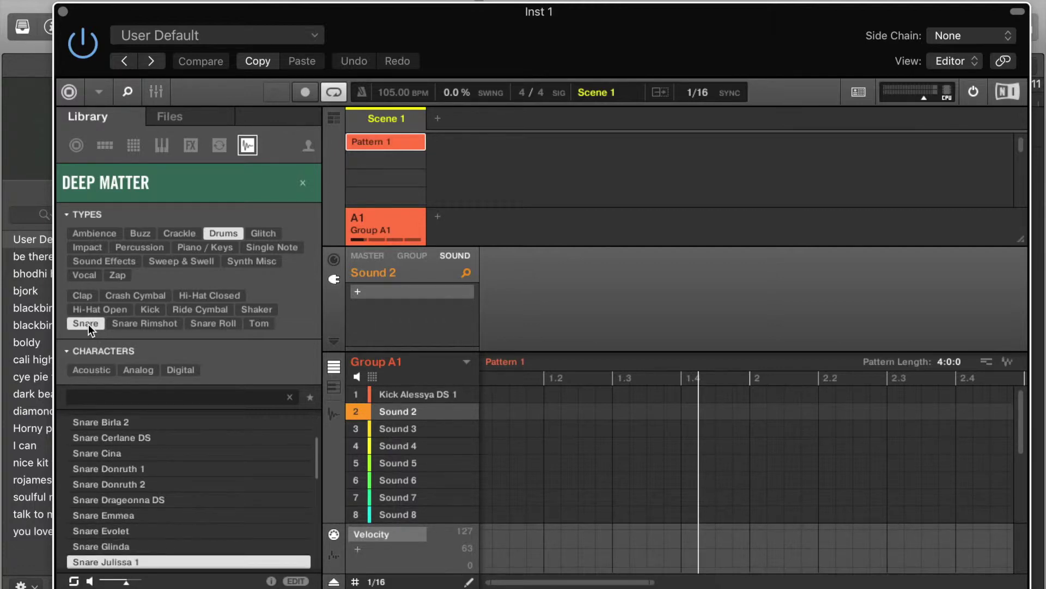
key("Down")
key("Down")
key("Down")
key("Down")
key("Down")
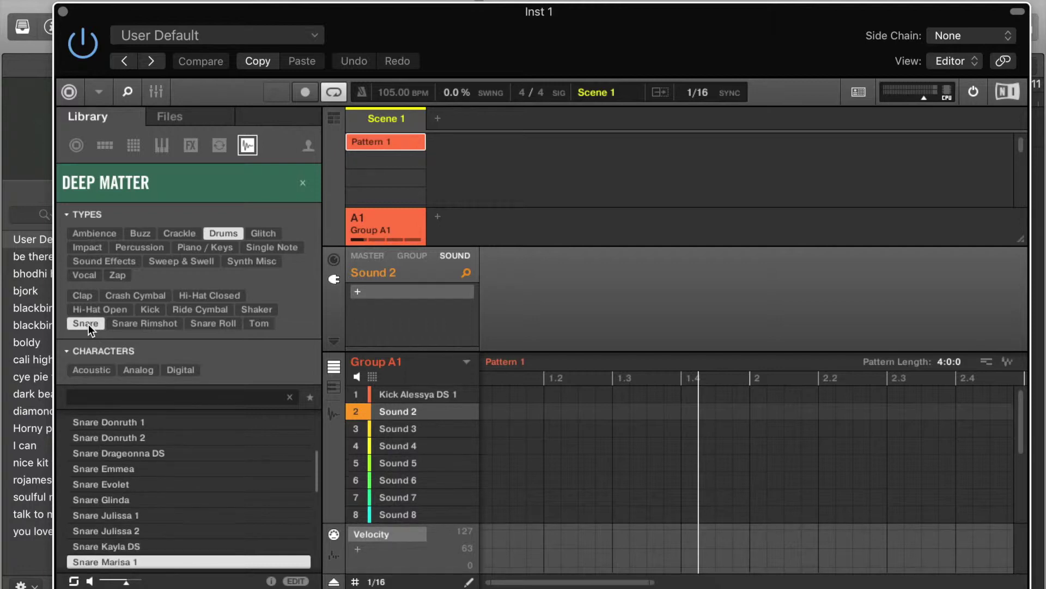
key("Down")
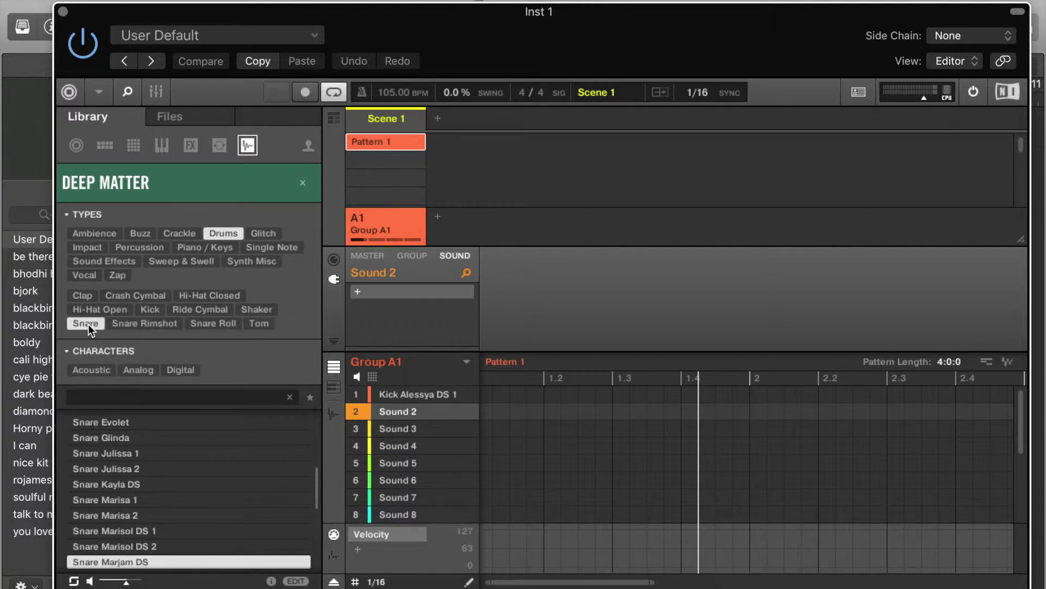
Return to the start of the snare list and load Snare Alessya DS into Sound 2.
key("Down")
key("Up")
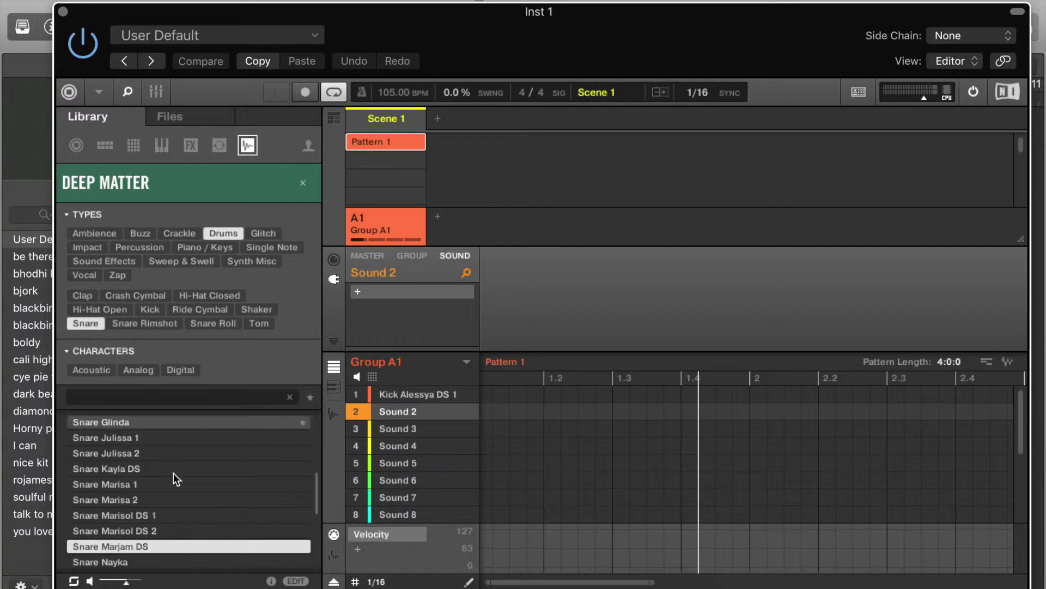
scroll(178, 496, "up", 10)
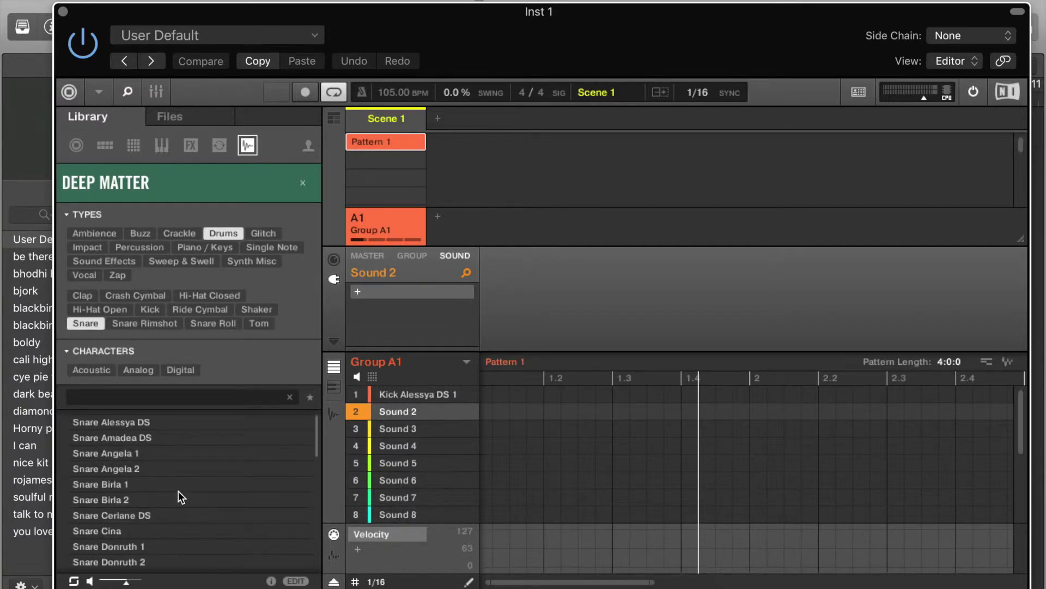
left_click(175, 418)
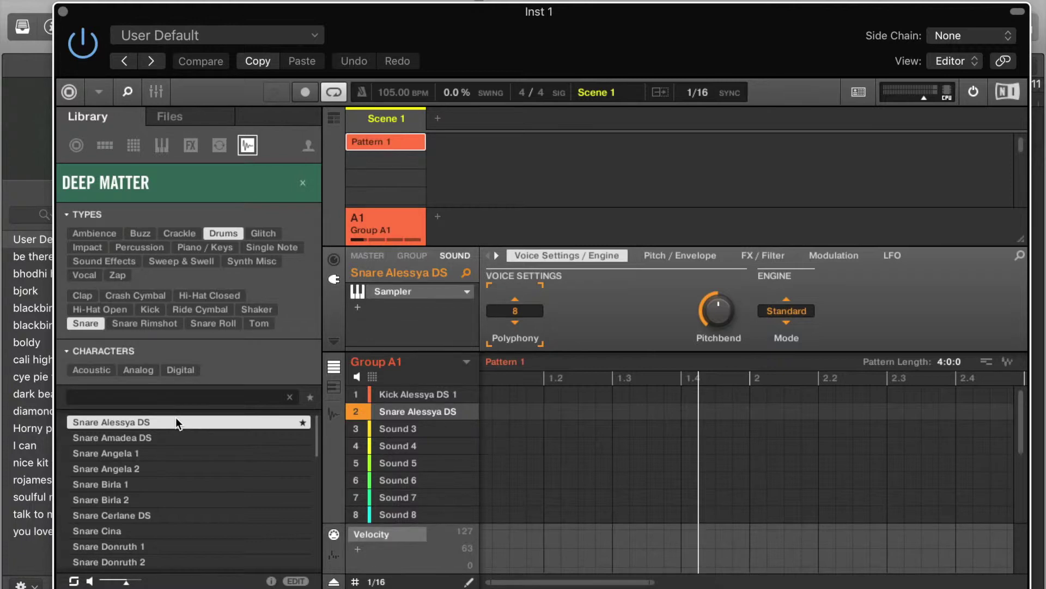
Select Sound 3, filter the drum samples to Hi-Hat Closed, and load ClosedHH Angela after auditioning the ones before it.
left_click(410, 429)
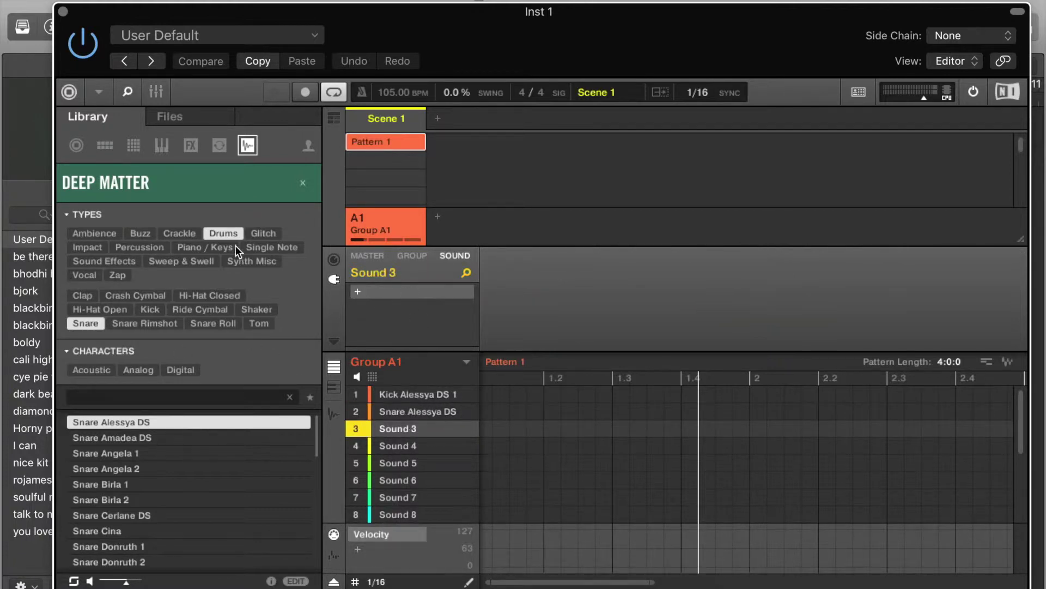
left_click(219, 301)
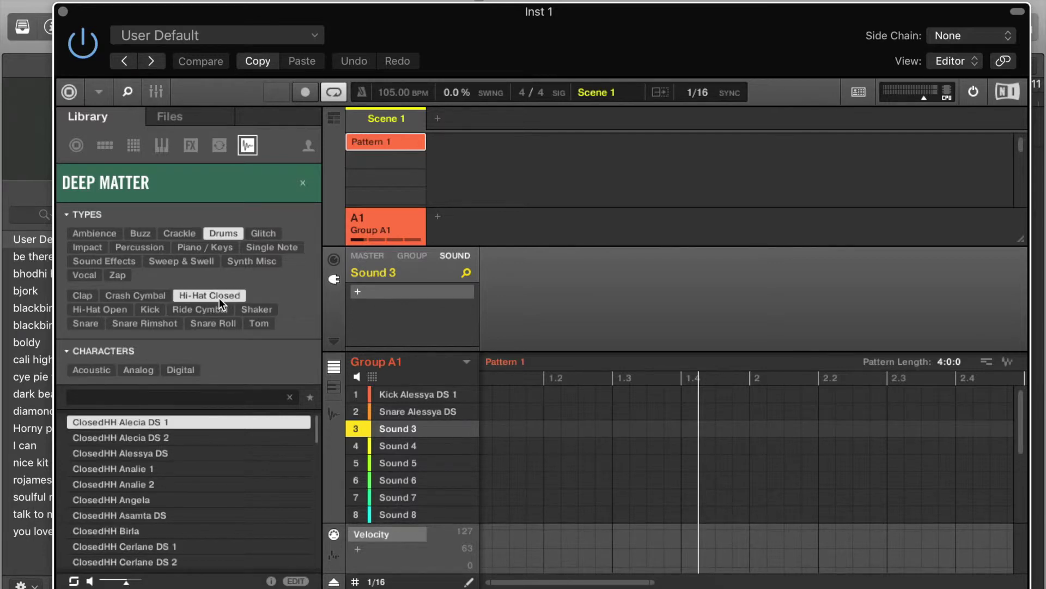
key("Down")
key("Down")
key("Down")
key("Down")
key("Down")
key("Return")
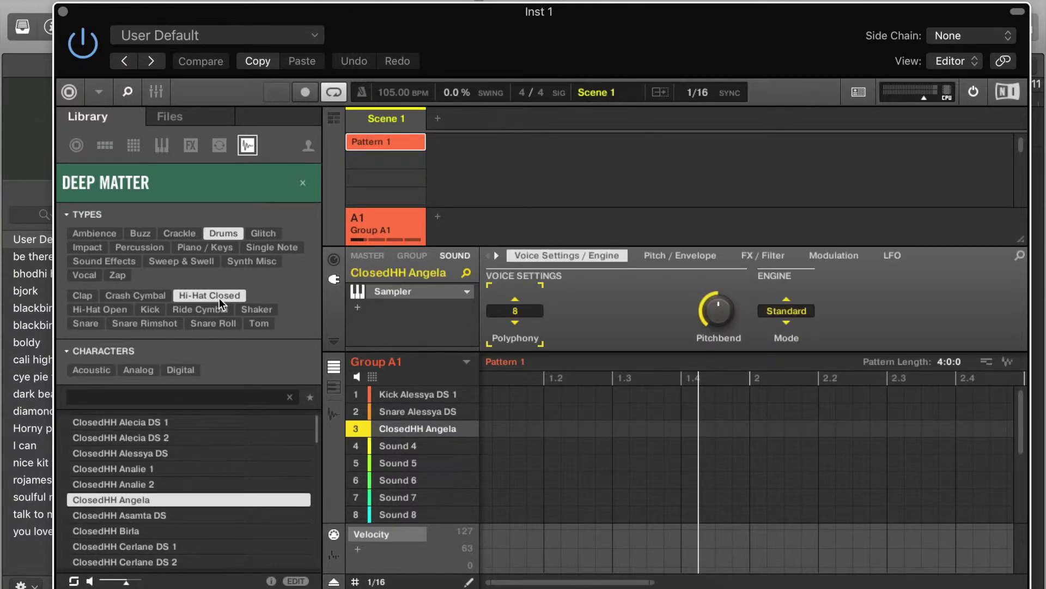
Try out the loaded drum sounds and record a kick and snare part into Pattern 1 of Group A1.
key("a")
key("w")
key("a")
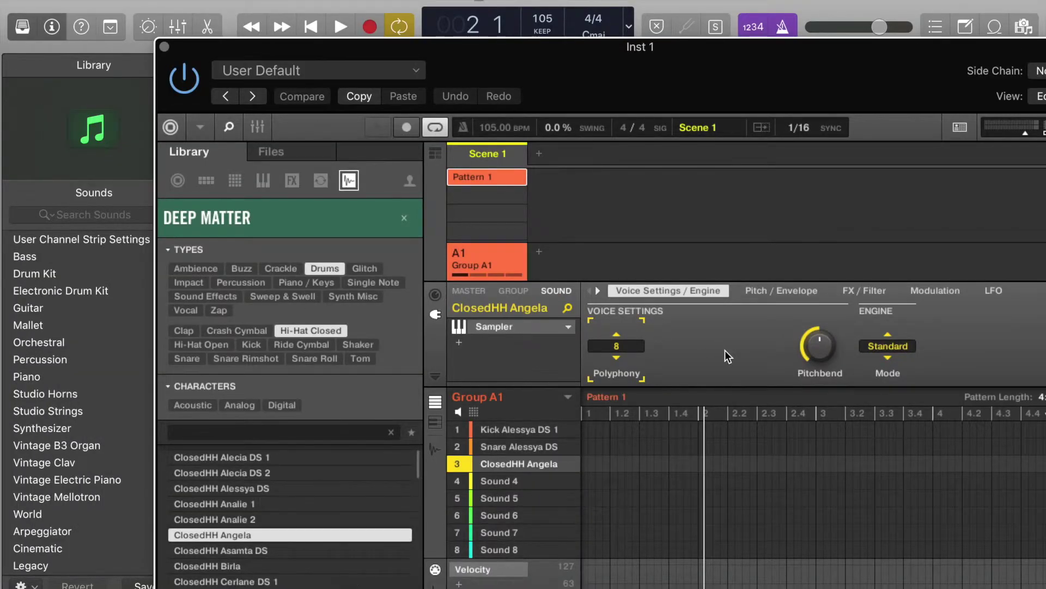
key("r")
left_click_drag(602, 89, 610, 140)
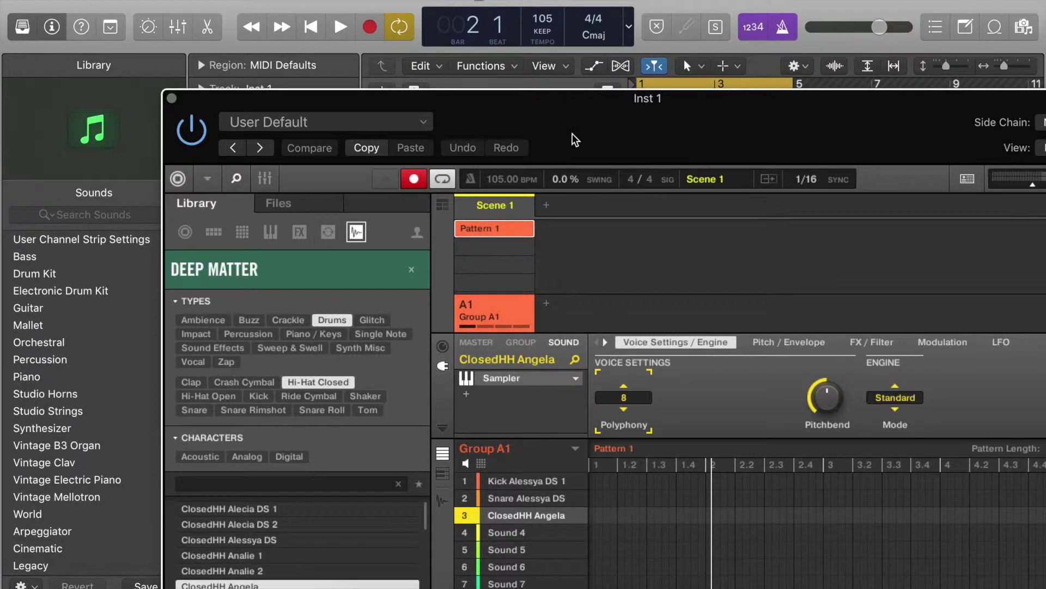
left_click(370, 27)
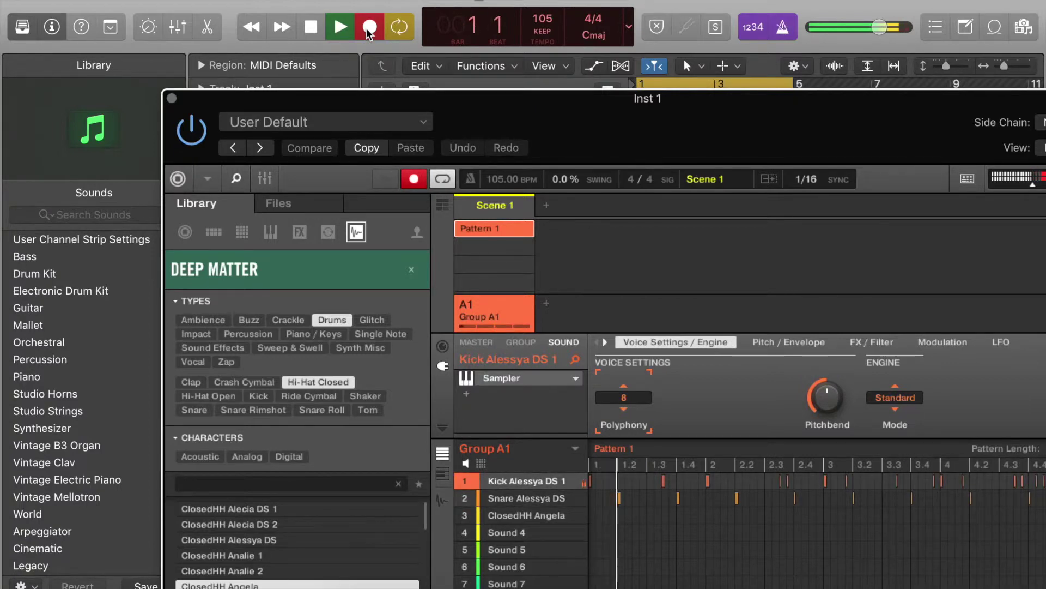
Play back the recorded kick and snare pattern and examine its notes in bar 4.
key("space")
left_click_drag(563, 135, 469, 10)
key("space")
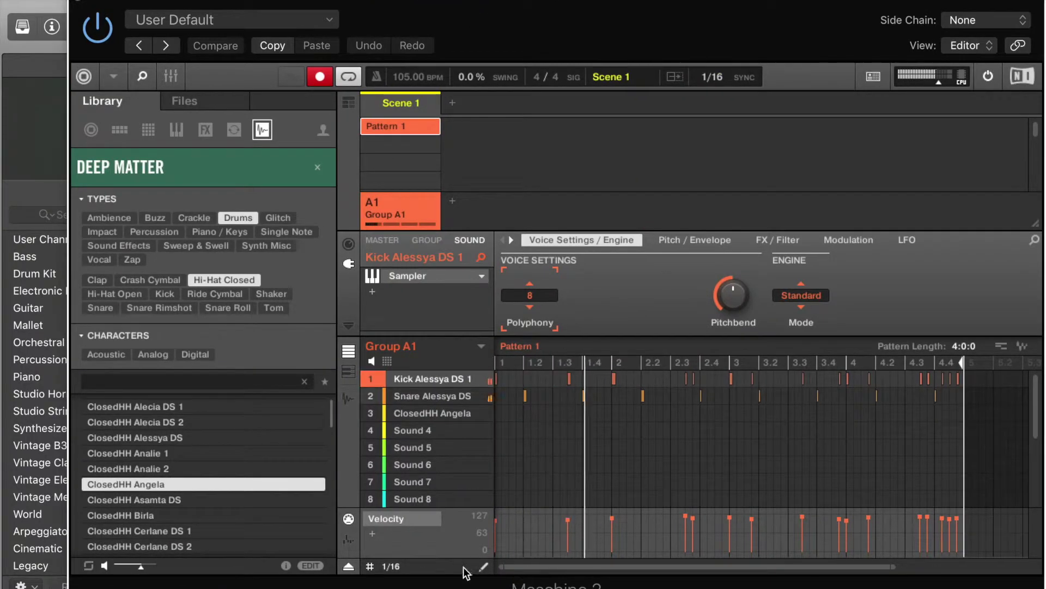
left_click_drag(554, 568, 552, 575)
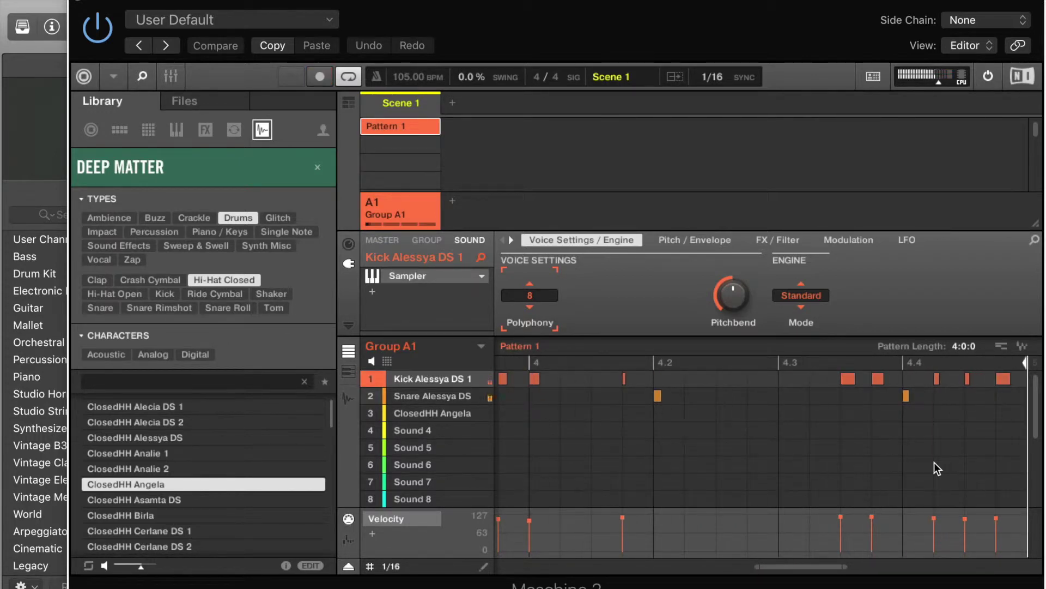
Record a ClosedHH Angela hi-hat part over the kick and snare in Pattern 1, and play back the result.
left_click(432, 401)
left_click(430, 414)
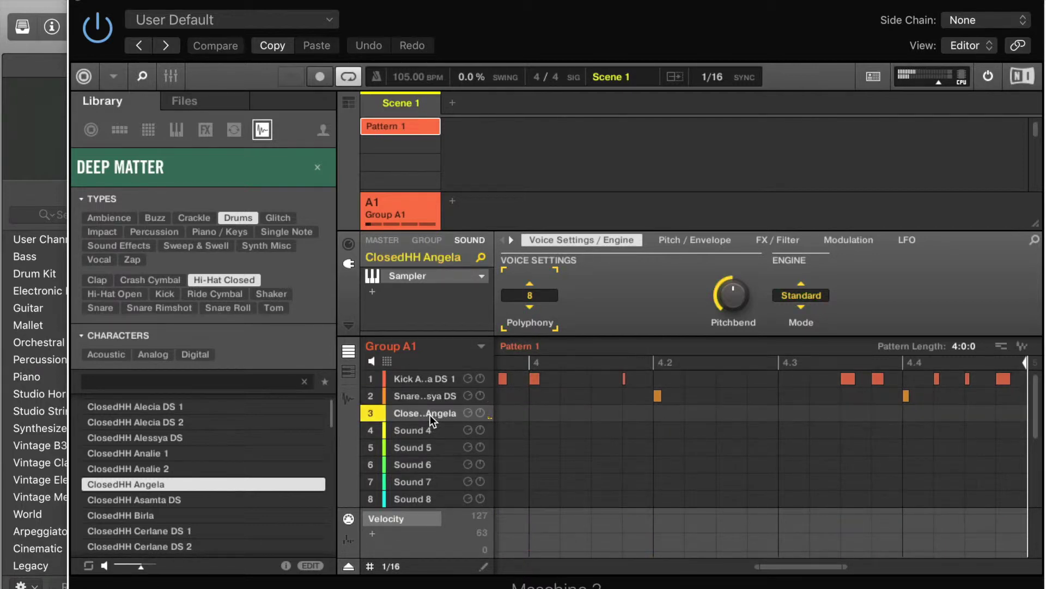
key("r")
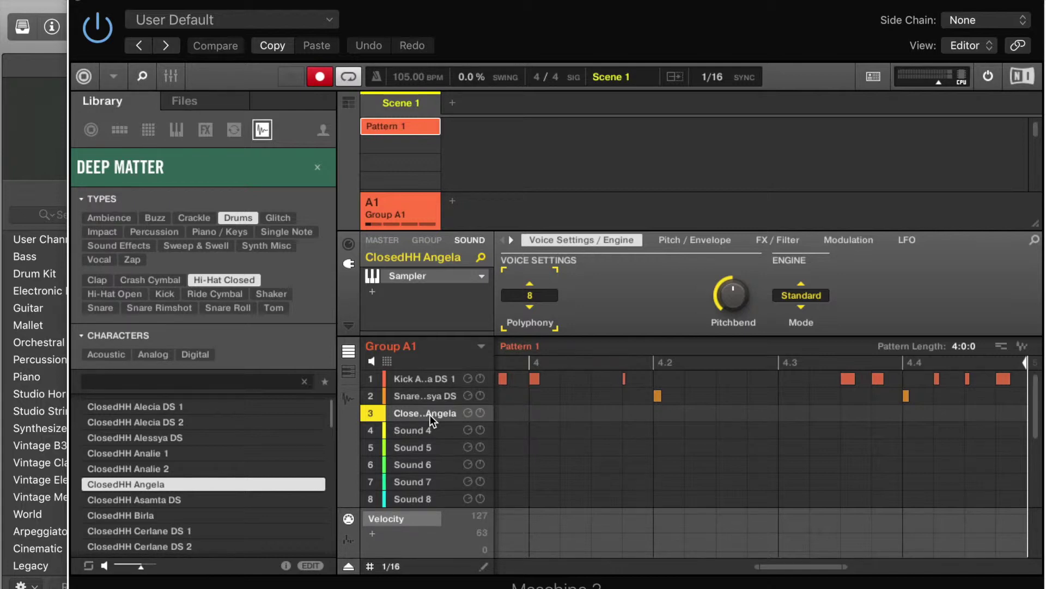
key("r")
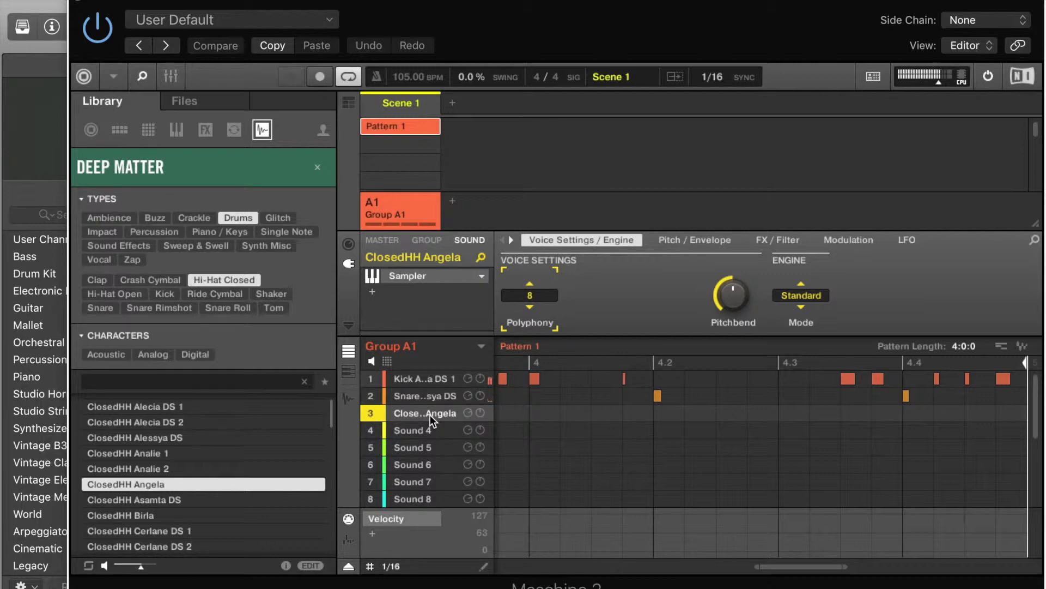
left_click_drag(563, 24, 648, 174)
left_click(369, 29)
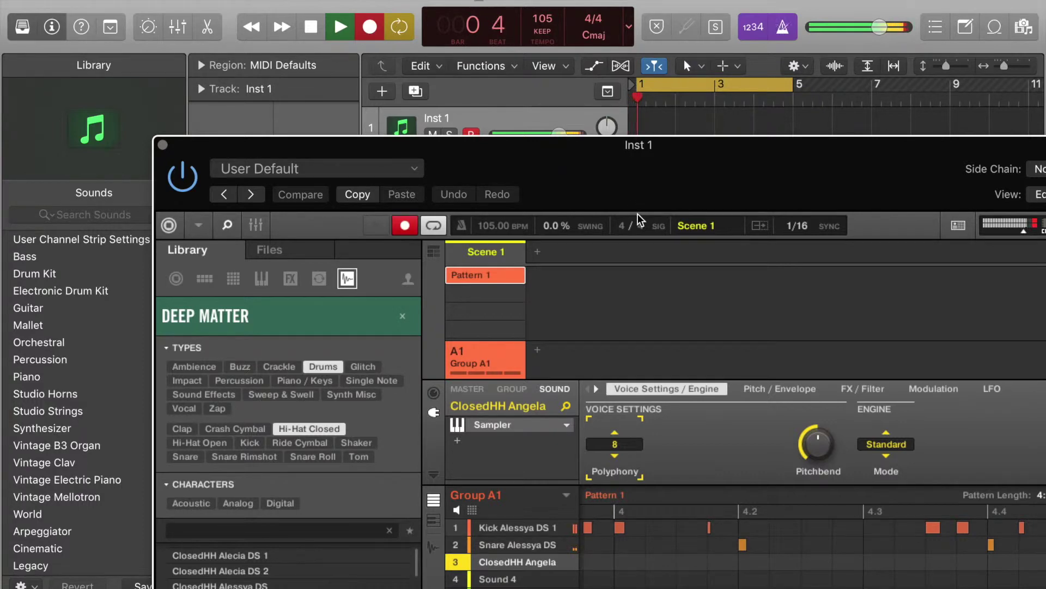
left_click_drag(636, 151, 576, 3)
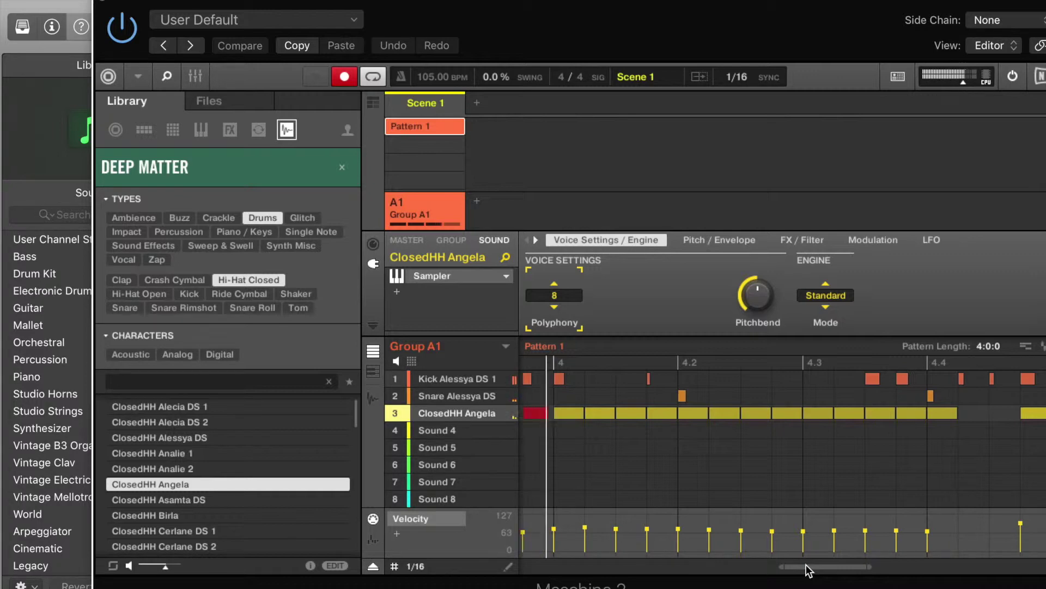
key("space")
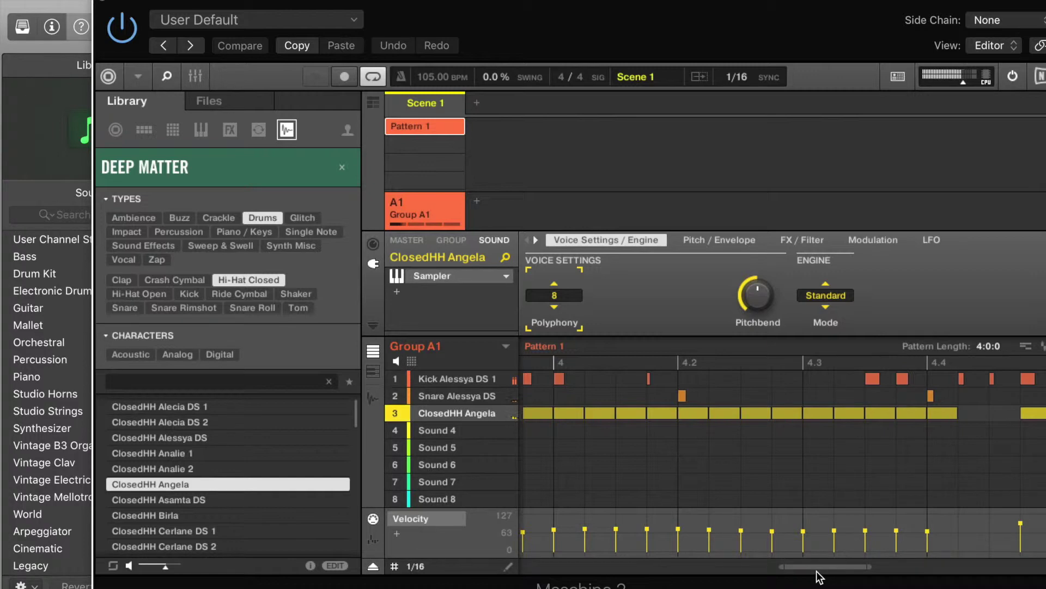
left_click_drag(817, 567, 861, 575)
key("space")
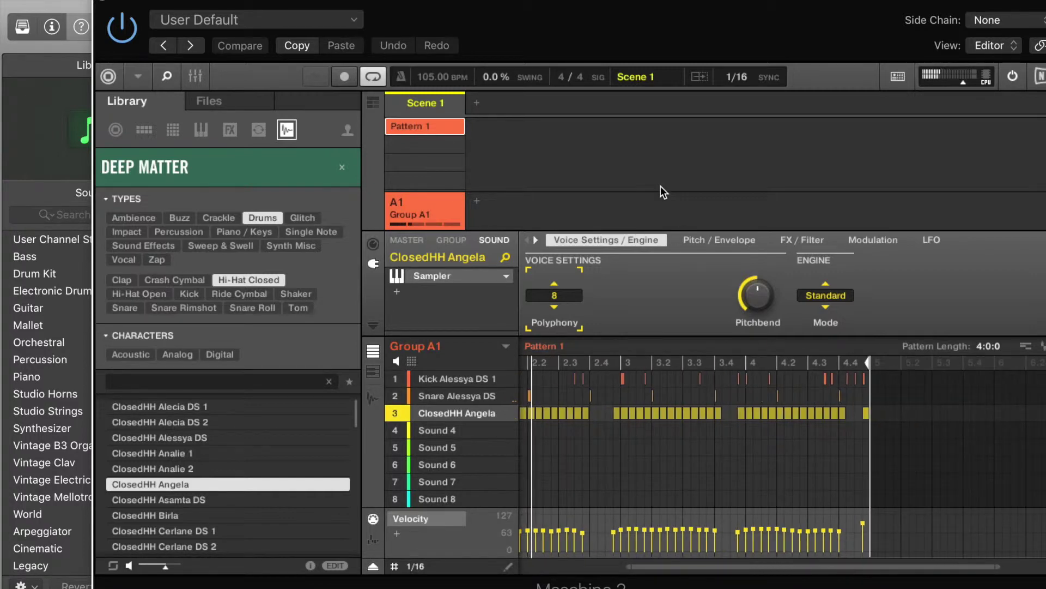
Add a second group, B1, and rename it keys.
left_click(482, 201)
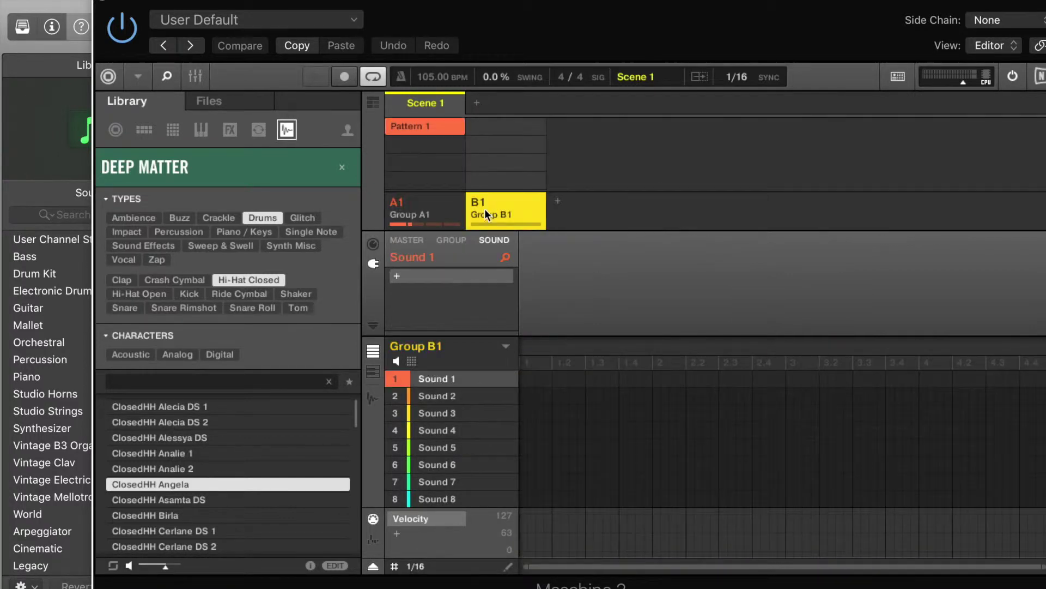
double_click(487, 214)
key("Return")
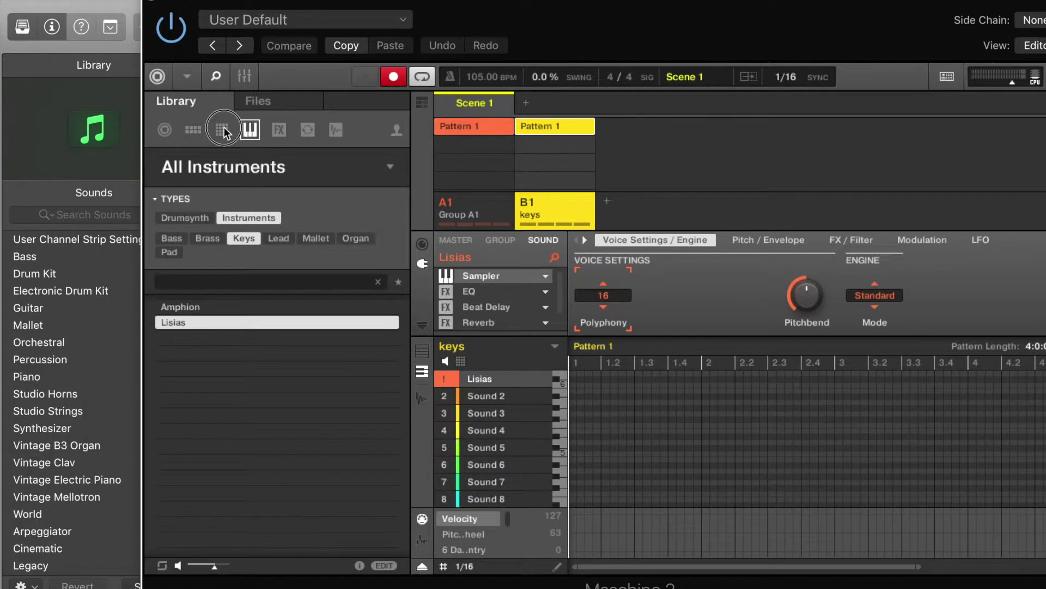
Browse the library's Sounds under Instruments and Keys, and load Iced Grains into the first sound of the keys group.
left_click(225, 129)
left_click(250, 129)
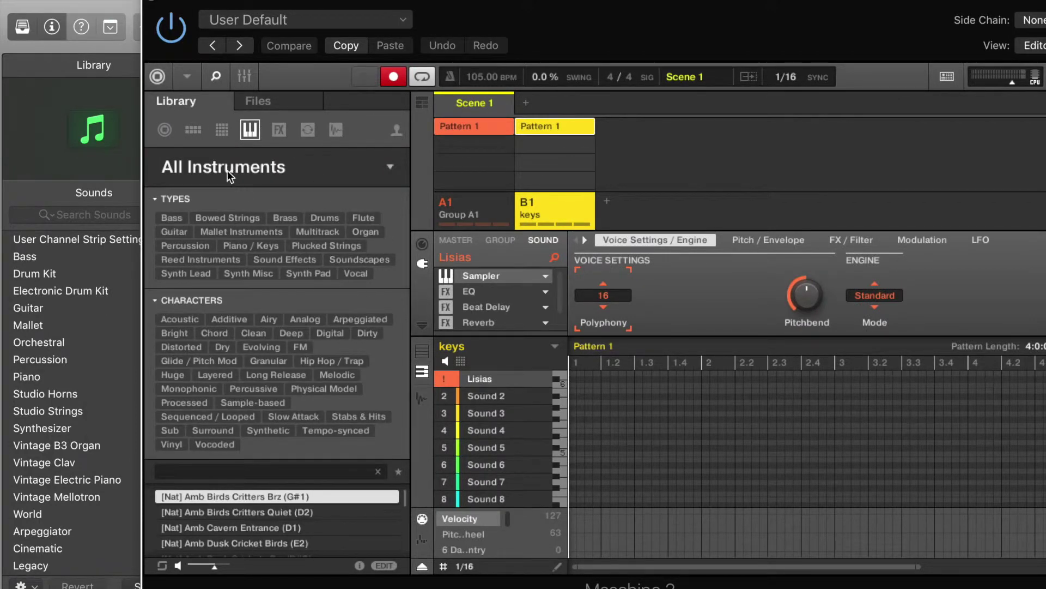
left_click(225, 126)
left_click(394, 165)
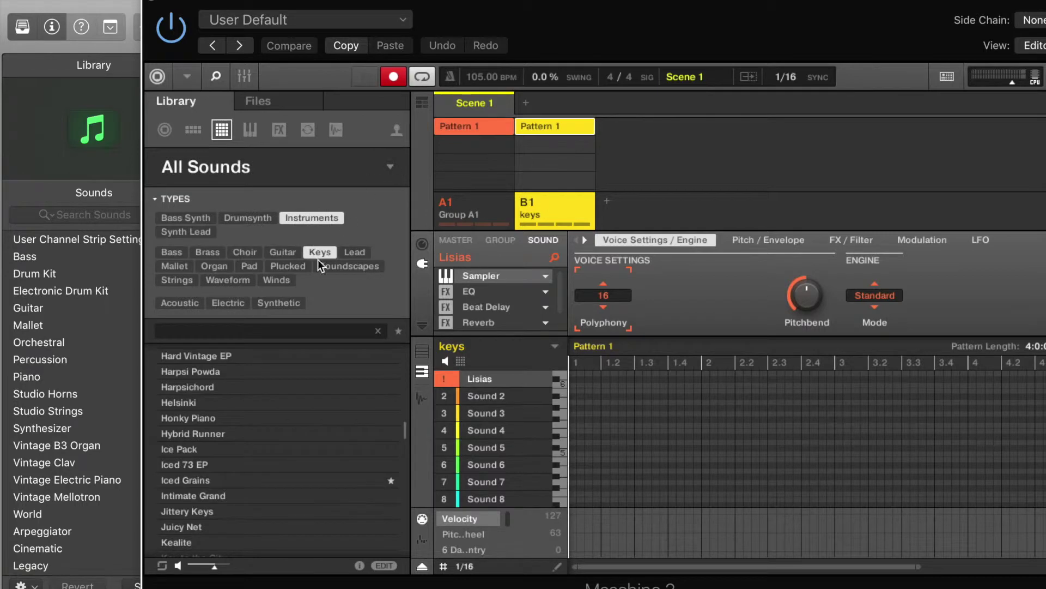
left_click(318, 473)
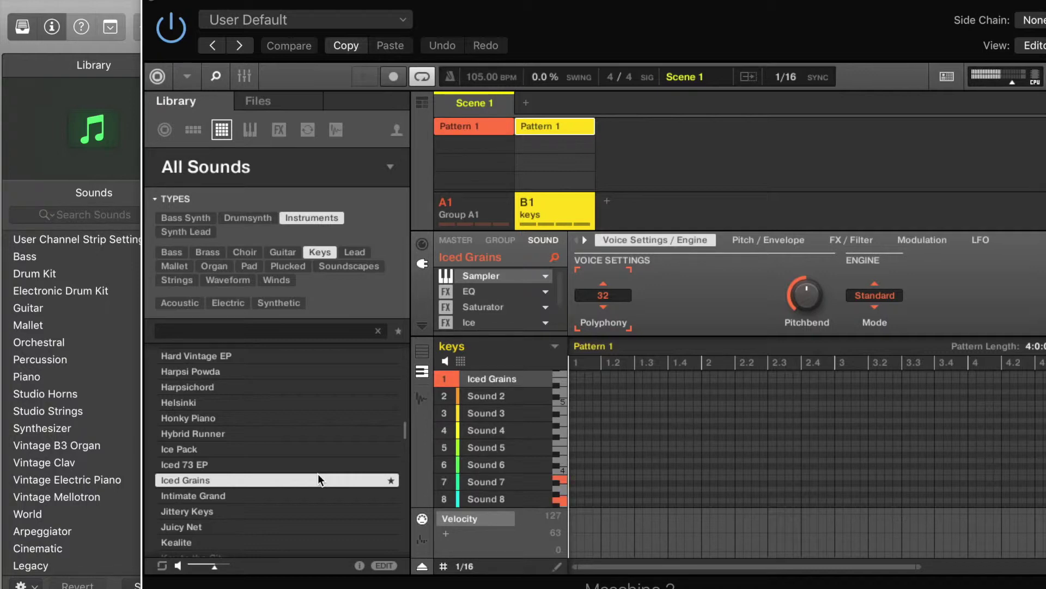
Record an Iced Grains chord part into the keys group's Pattern 1 and nudge the third chord onto the start of bar 3.
key("space")
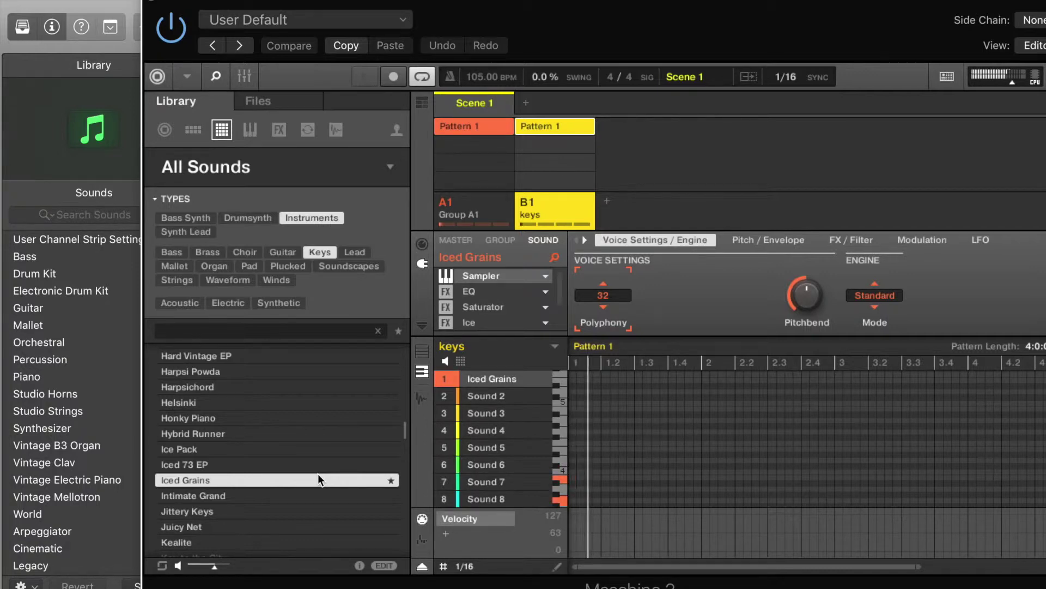
key("r")
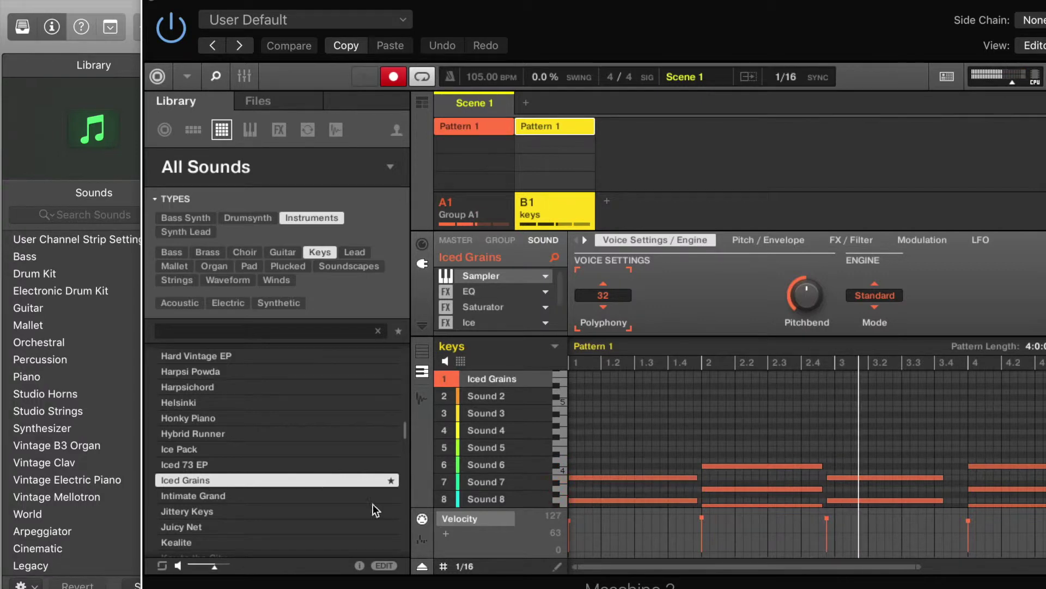
scroll(691, 431, "down", 2)
scroll(691, 425, "down", 2)
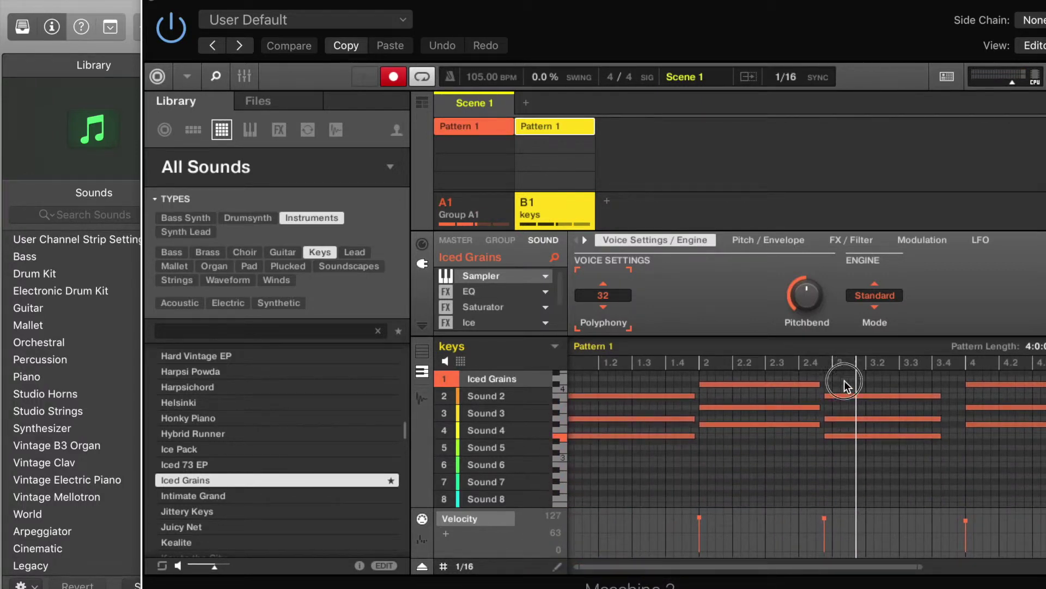
left_click_drag(844, 380, 862, 449)
key("Right")
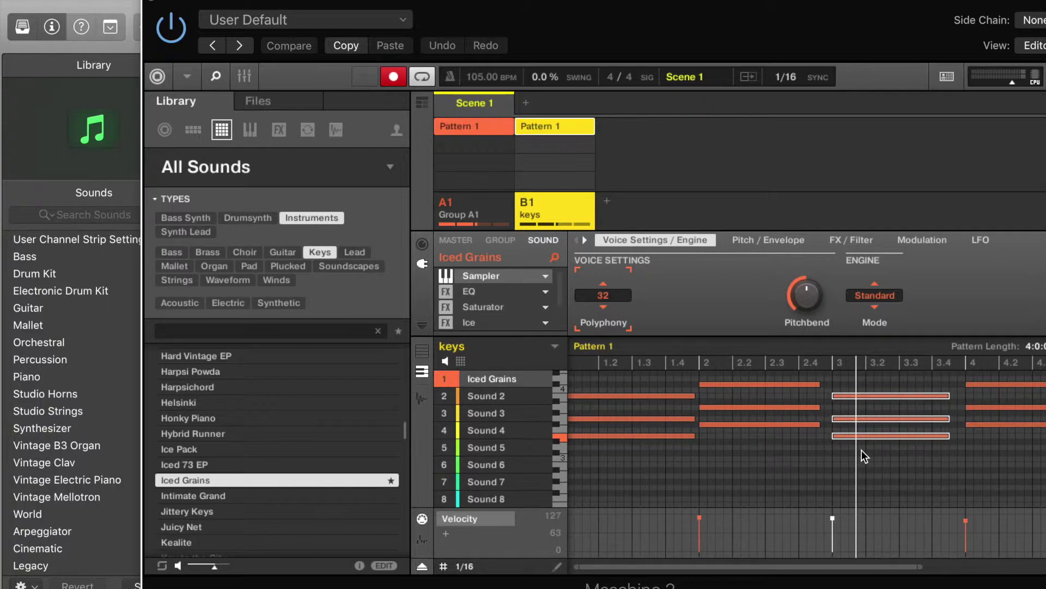
key("space")
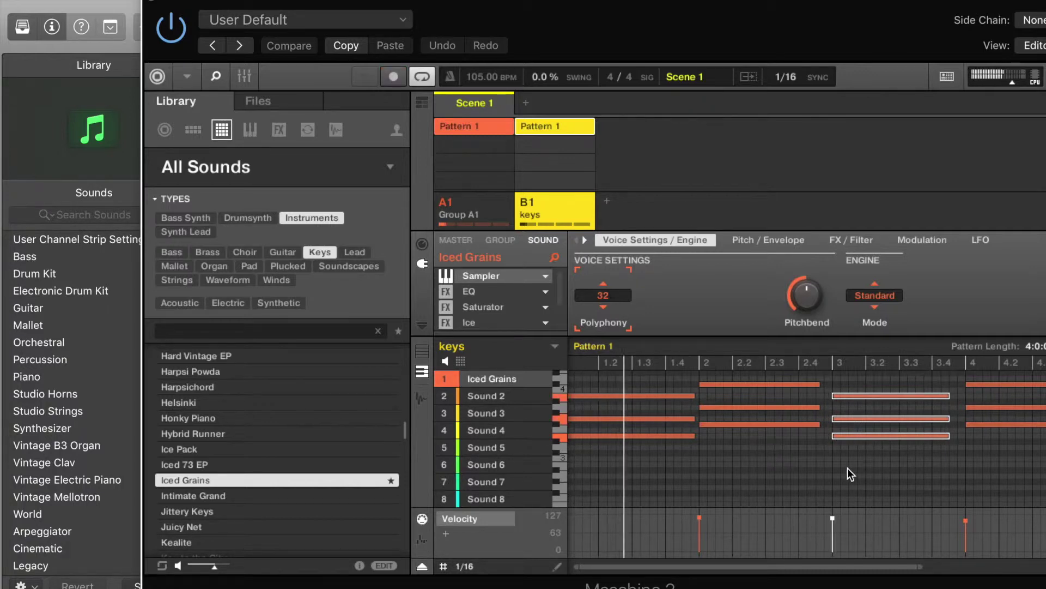
Delete the stray notes after the fourth chord near the end of bar 4 in the keys pattern.
scroll(848, 468, "right", 1)
scroll(848, 467, "right", 3)
left_click_drag(977, 434, 978, 372)
key("Delete")
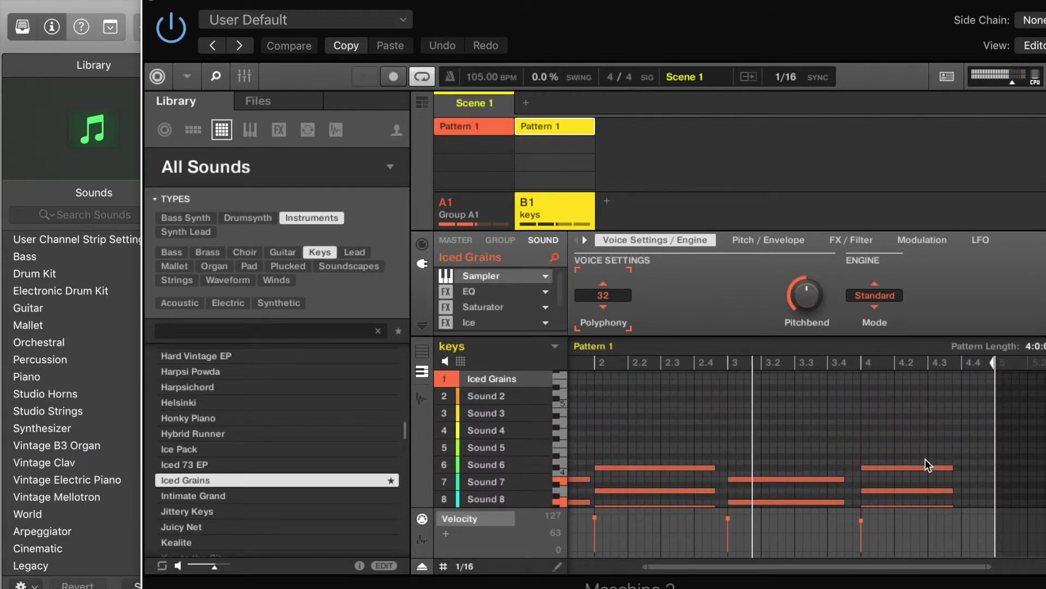
scroll(926, 459, "down", 4)
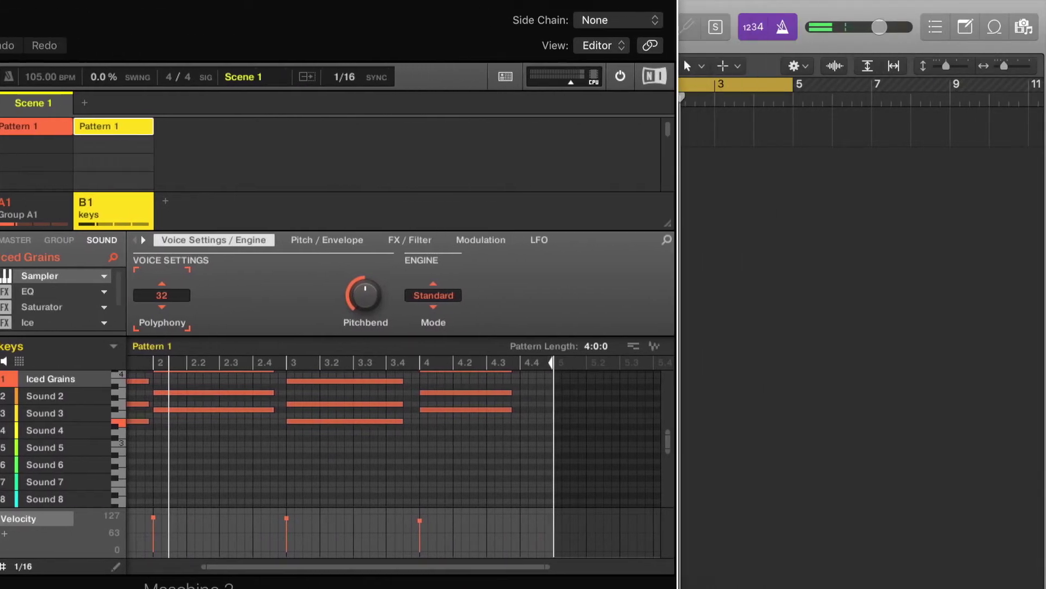
Move the Maschine plug-in window clear of the track list and add a software instrument track with stereo Alchemy as the instrument.
mouse_move(379, 12)
left_mouse_down()
mouse_move(293, 3)
mouse_move(373, 25)
mouse_move(453, 27)
mouse_move(479, 11)
mouse_move(370, 14)
left_mouse_up()
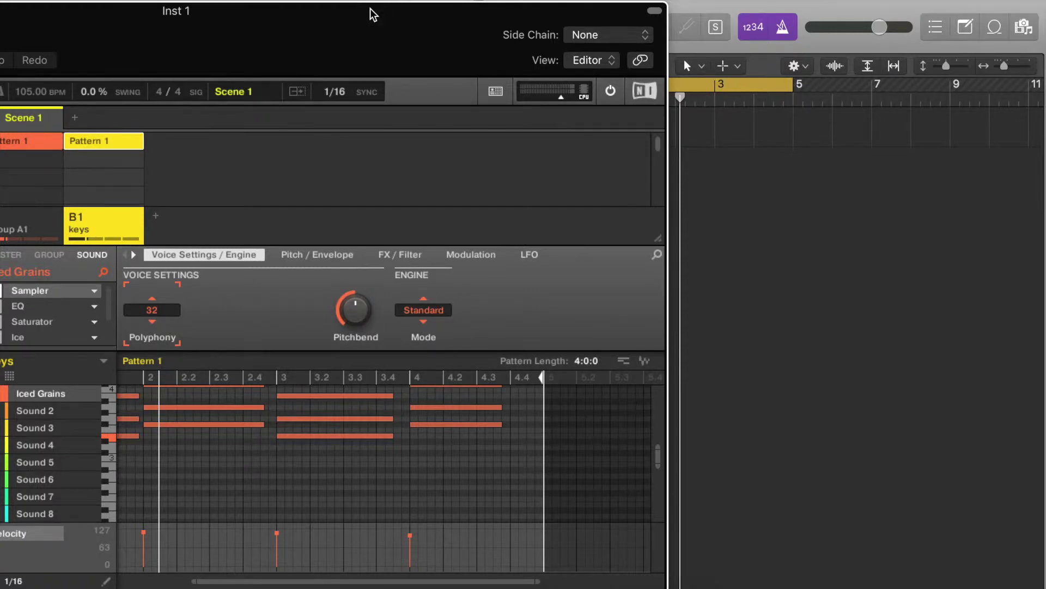
left_click_drag(498, 18, 366, 7)
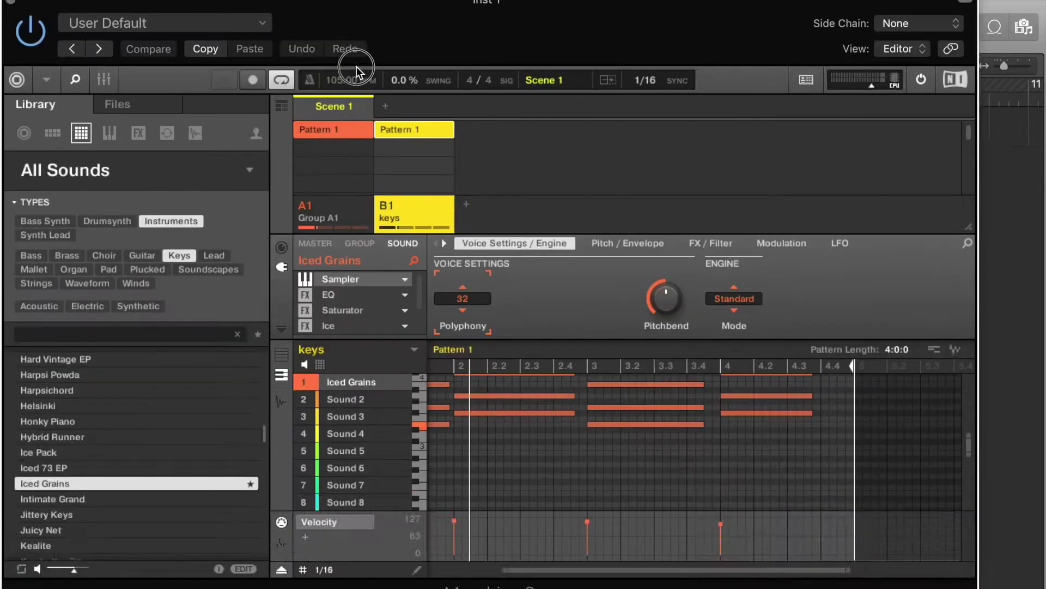
left_click_drag(350, 68, 355, 410)
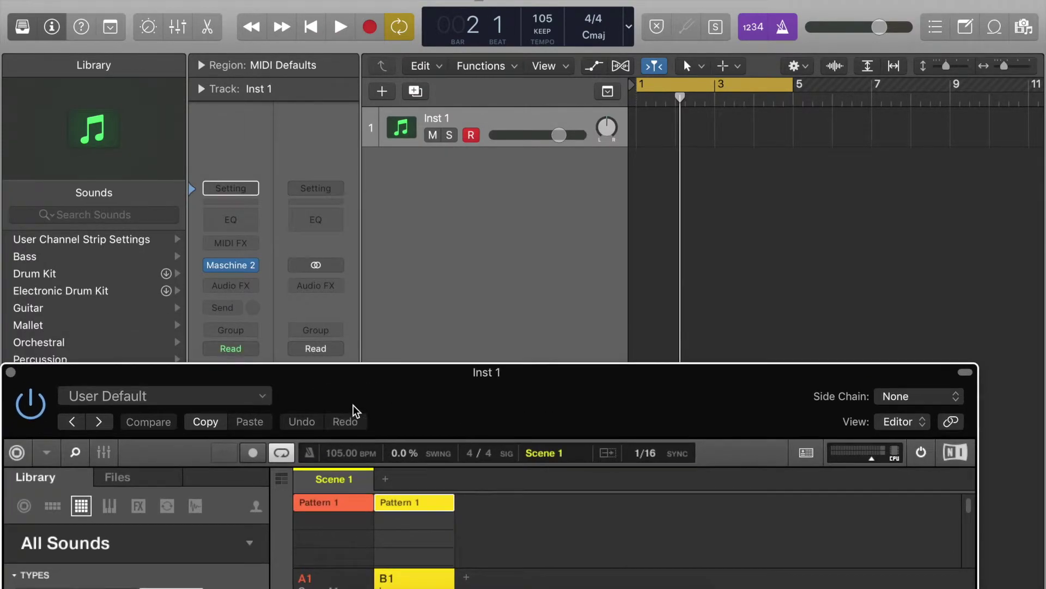
left_click(382, 94)
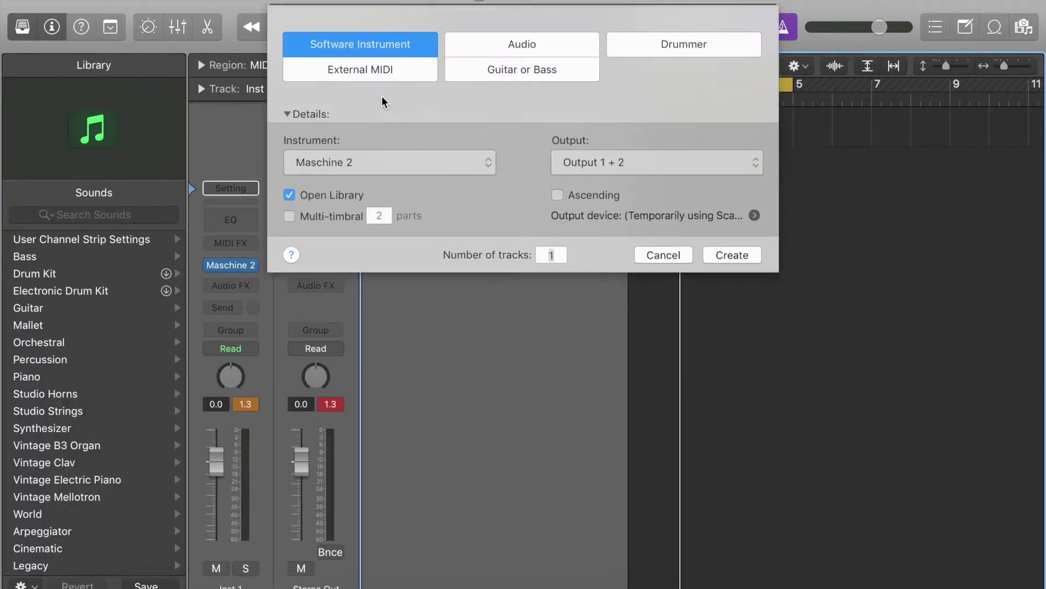
left_click(423, 162)
mouse_move(424, 164)
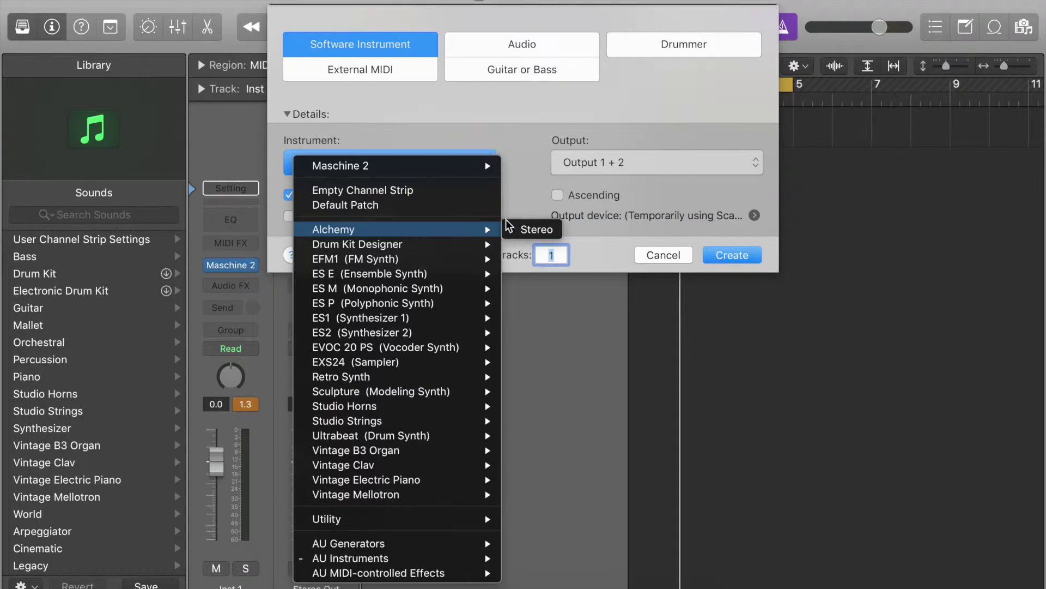
left_click(532, 229)
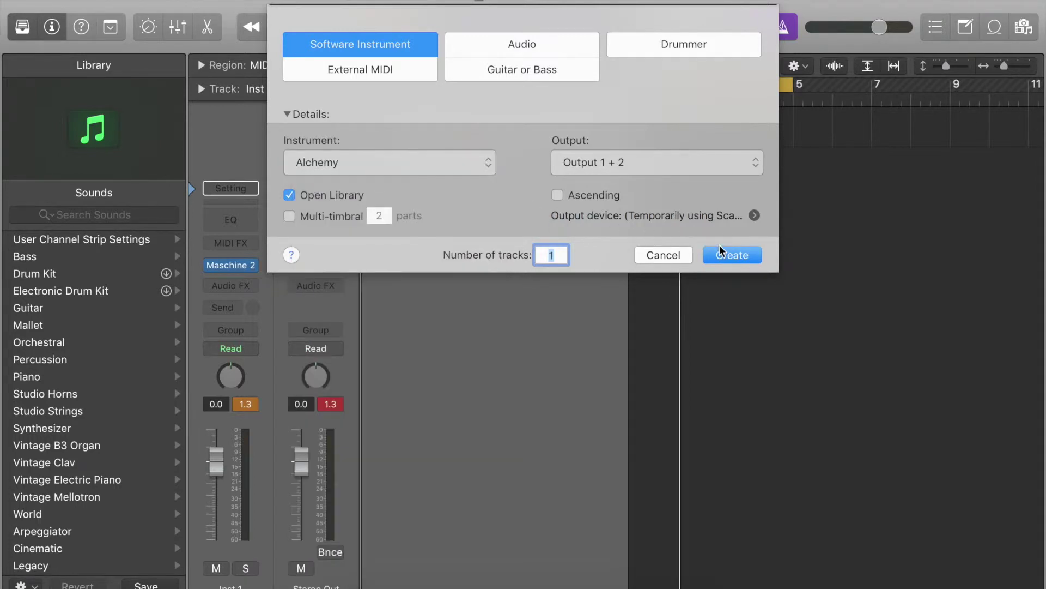
left_click(730, 254)
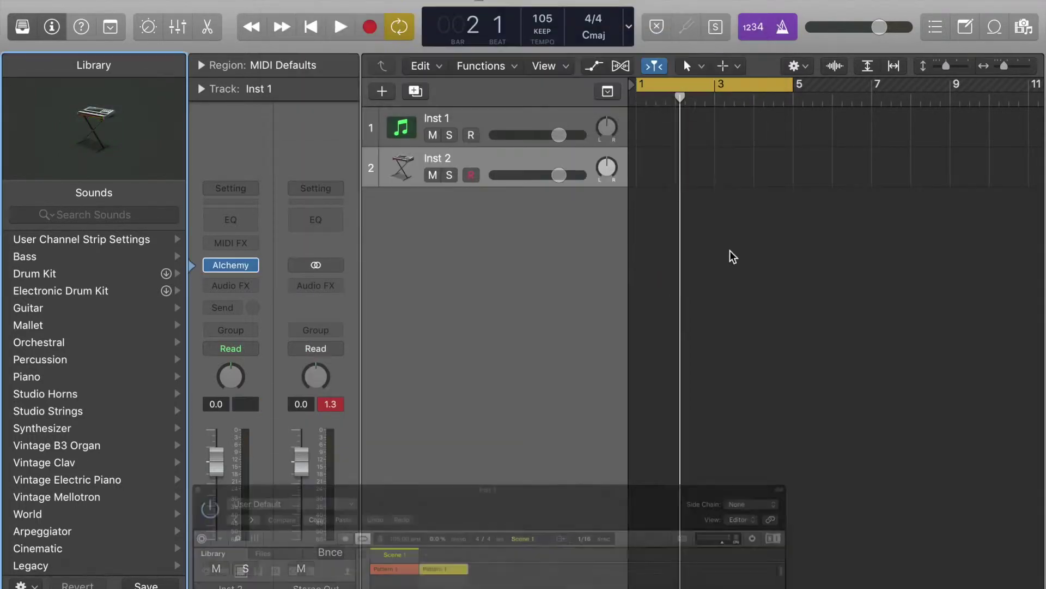
Export the keys group's Pattern 1 as MIDI onto the Inst 2 track at bar 1, without importing the tempo information.
left_click_drag(691, 396, 146, 3)
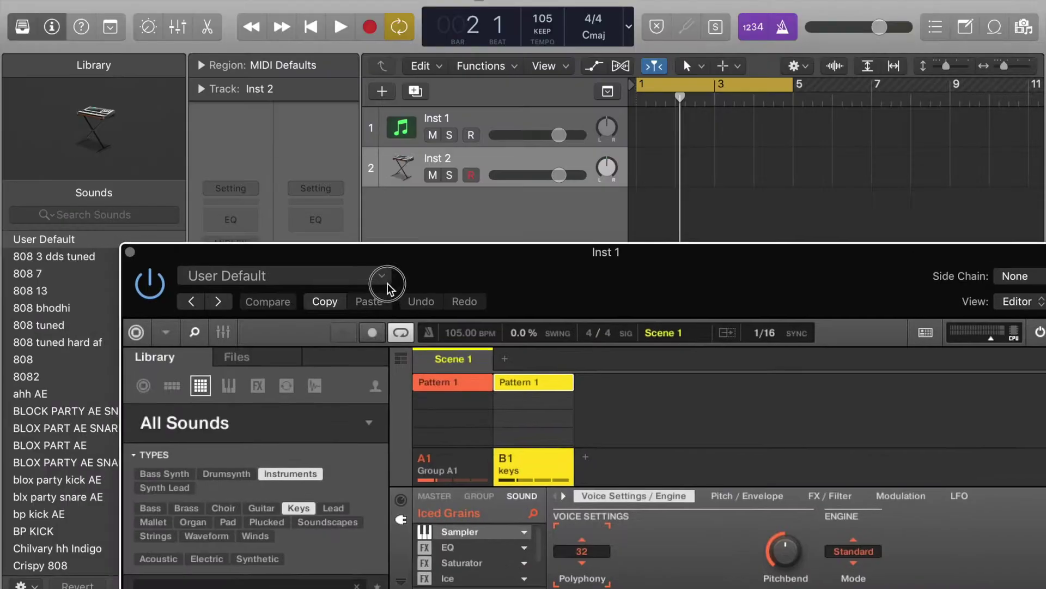
left_click_drag(388, 283, 365, 322)
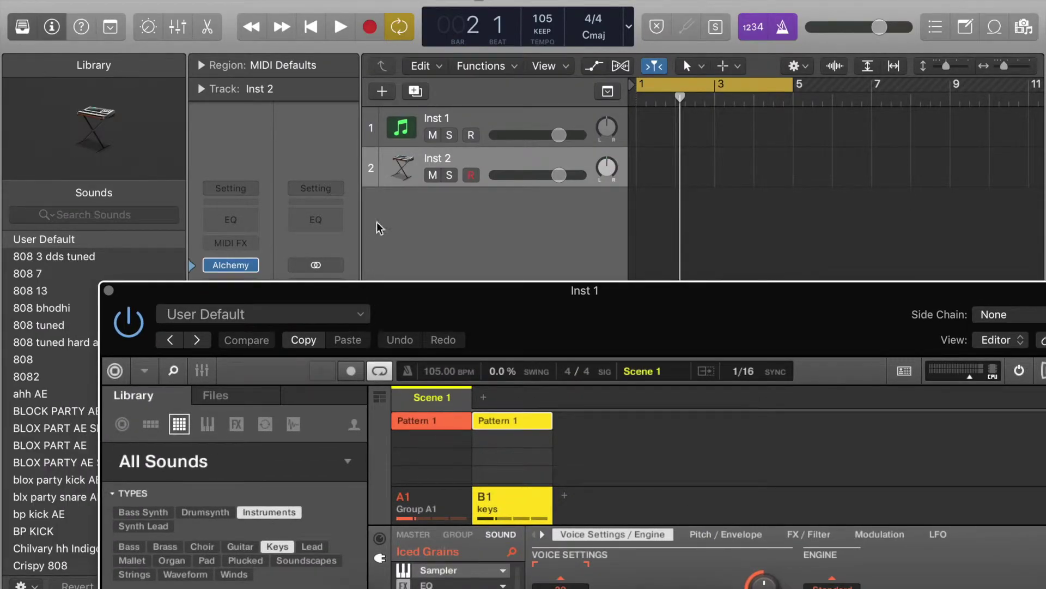
left_click_drag(685, 308, 14, 11)
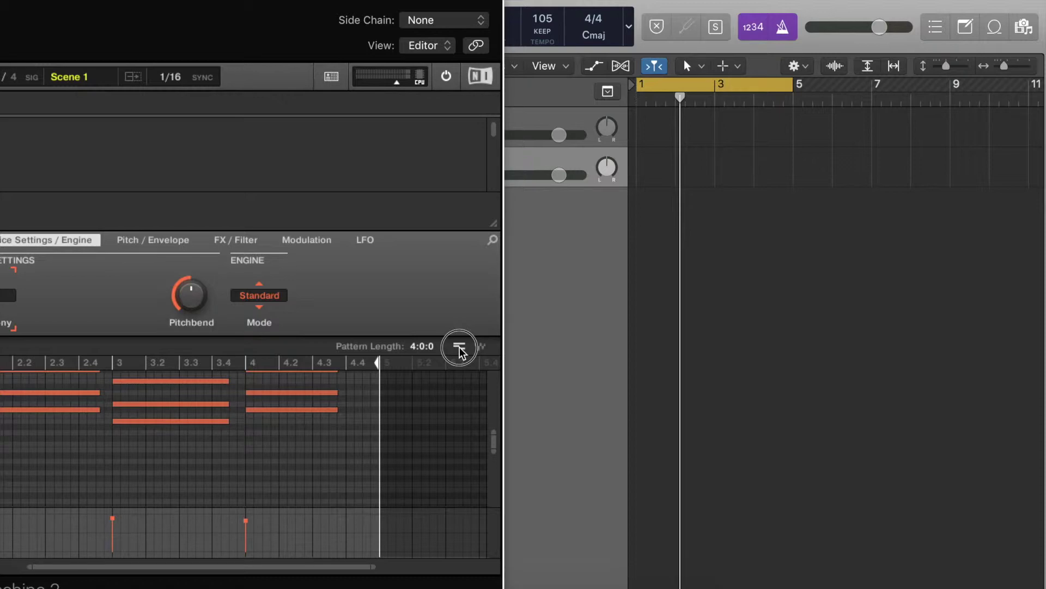
left_click_drag(462, 345, 637, 165)
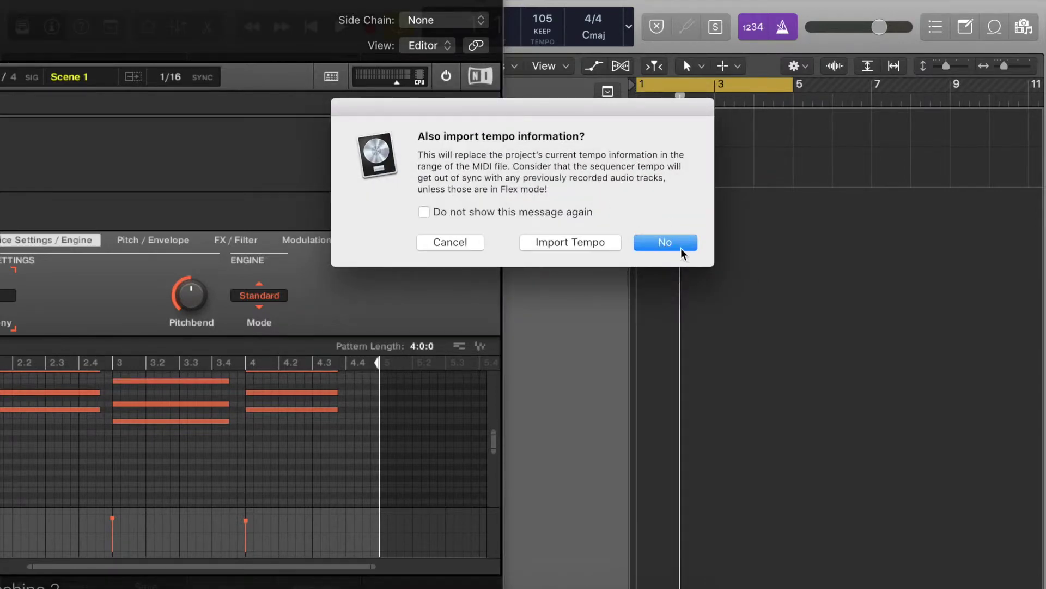
left_click(665, 242)
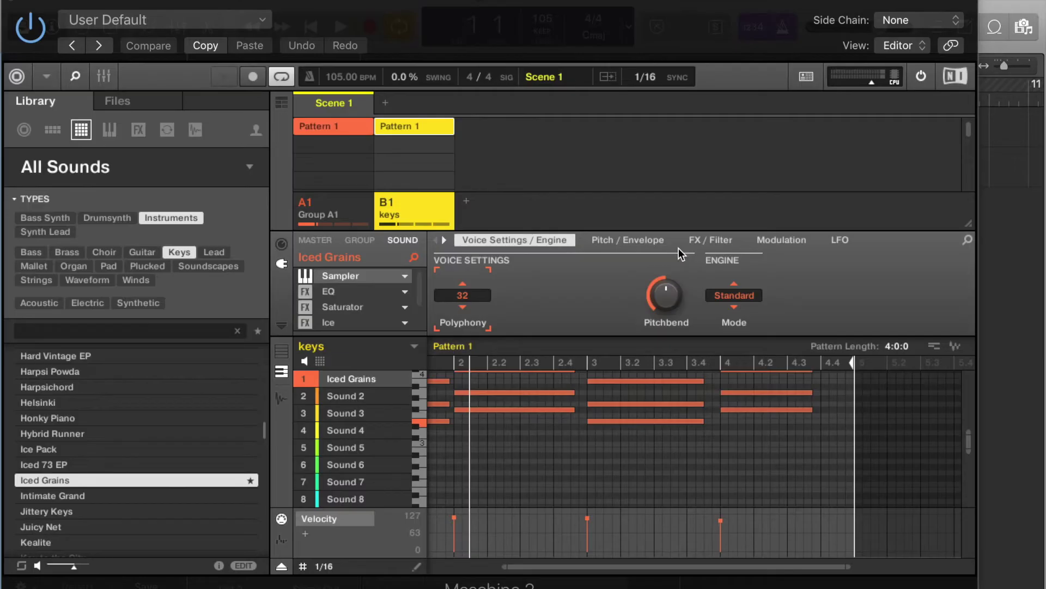
Mute the Iced Grains sound and the keys group B1 in Maschine, and close the plug-in window.
left_click(571, 15)
left_click_drag(571, 16, 571, 86)
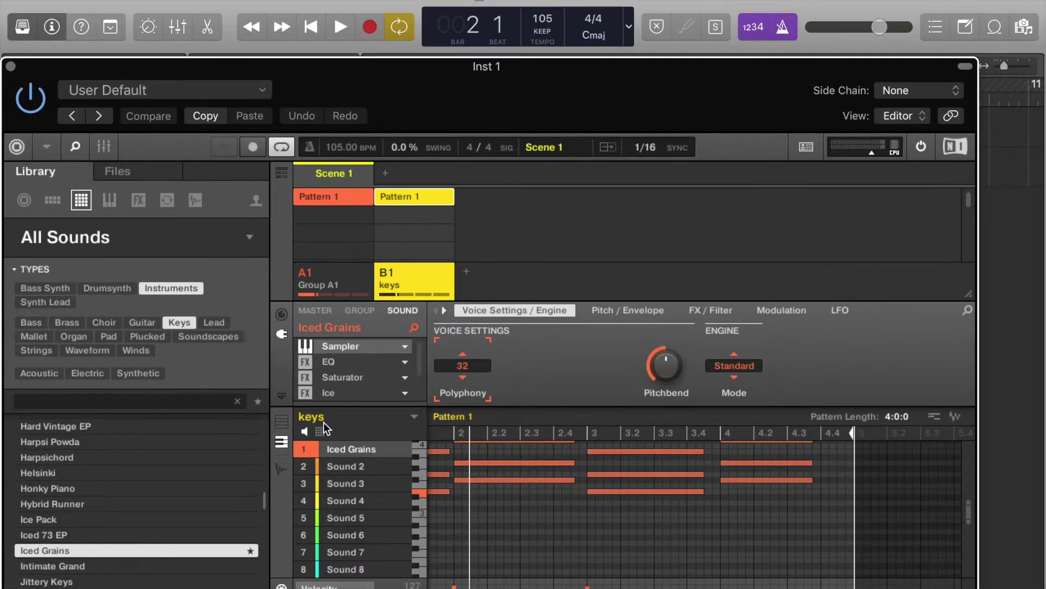
left_click(304, 449)
left_click(386, 274)
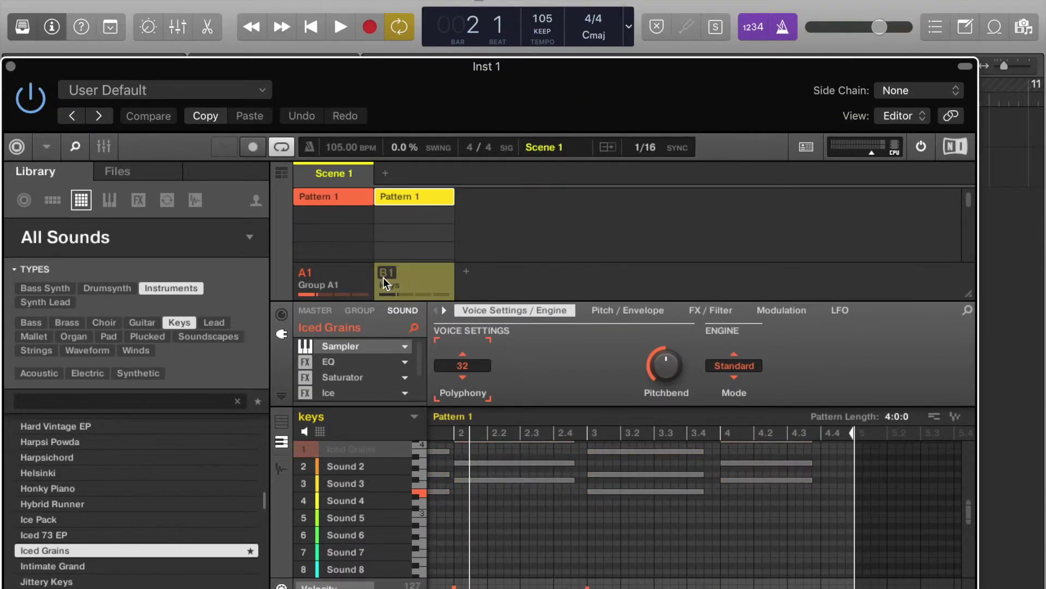
left_click(10, 66)
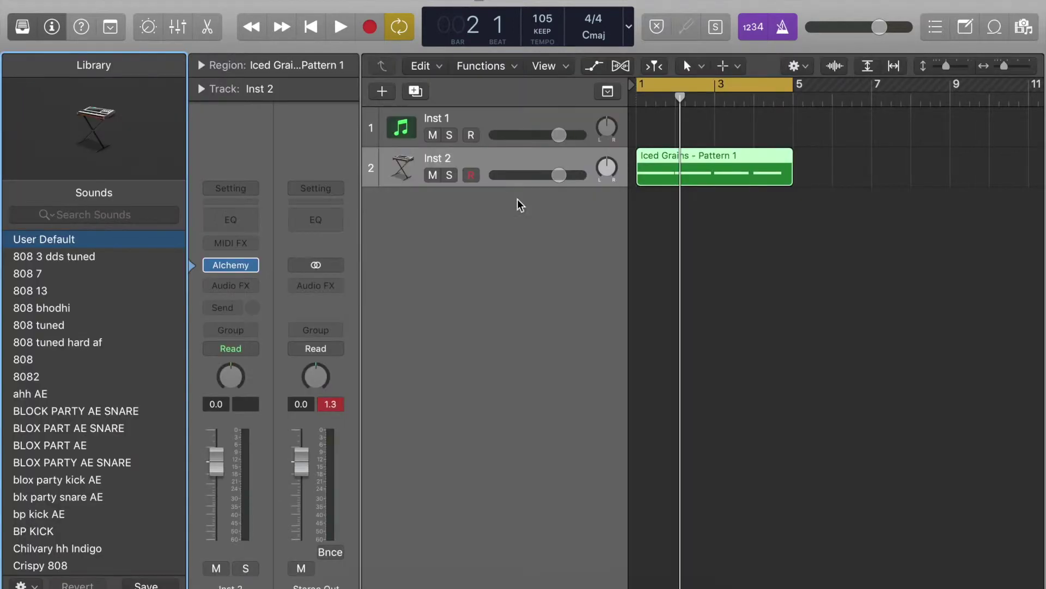
Play back the Iced Grains region on the Inst 2 track and toggle the track's solo while listening.
key("space")
left_click(392, 170)
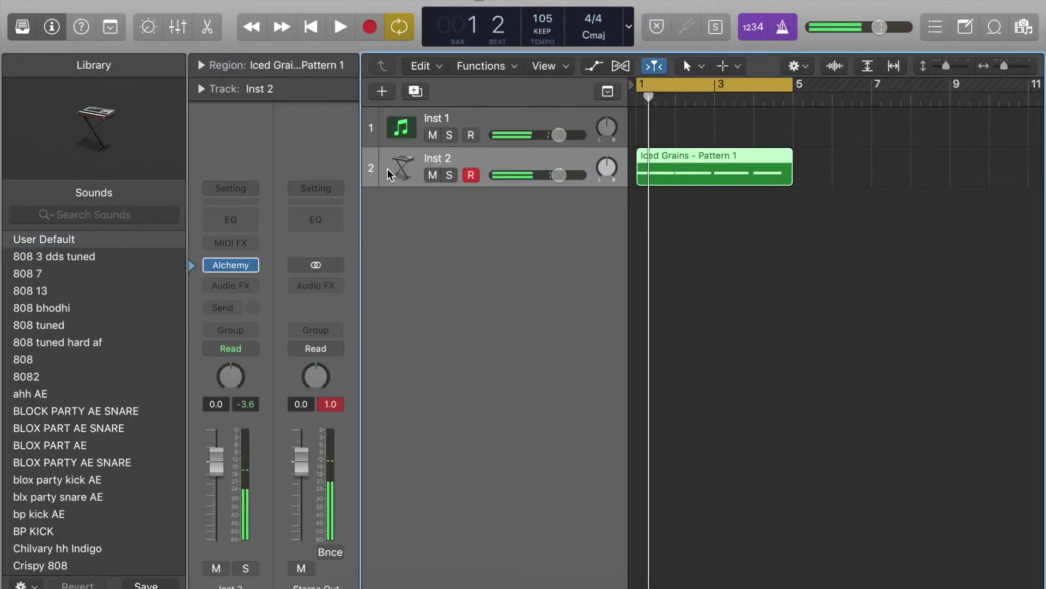
left_click(449, 175)
left_click(450, 172)
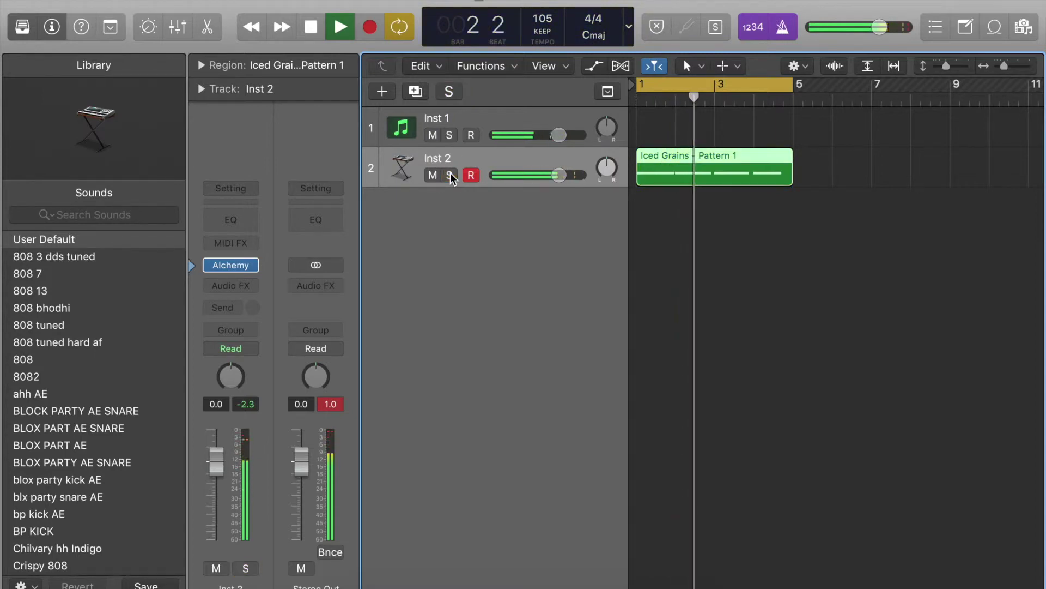
key("space")
Open Alchemy on the Inst 2 track in its preset Browse view.
mouse_move(230, 262)
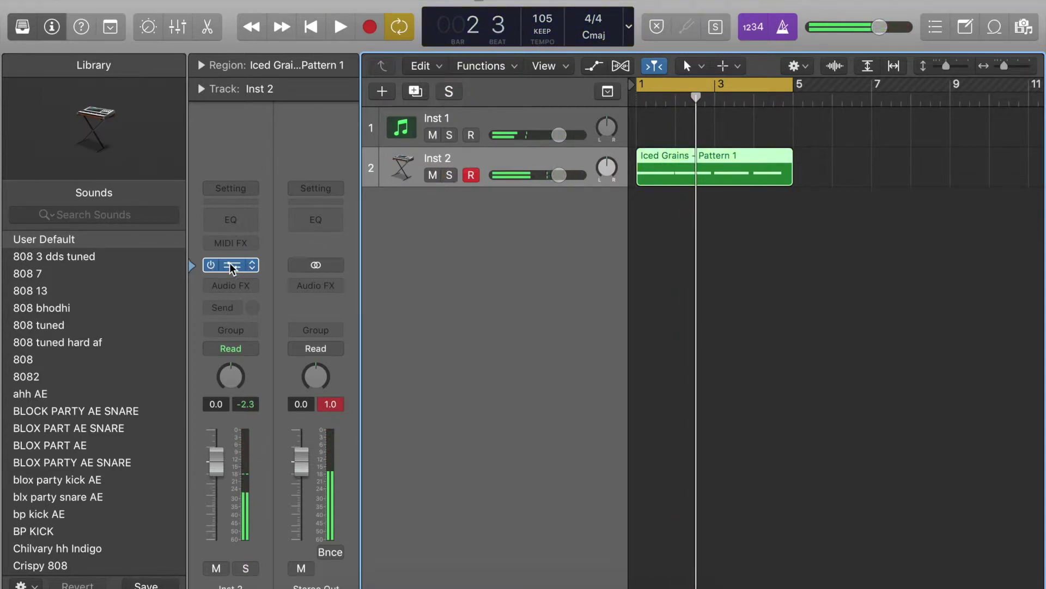
left_click(230, 265)
left_click(62, 97)
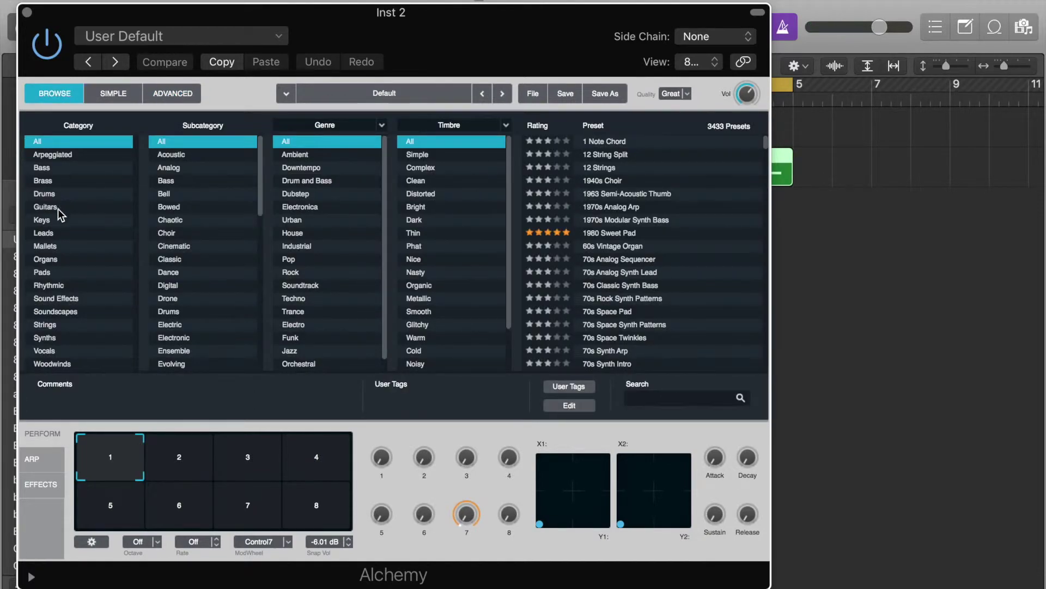
Audition the Guitars presets Ambient Guitar and Angle Of Elevation, and Bite String from the Electric subcategory.
left_click(57, 209)
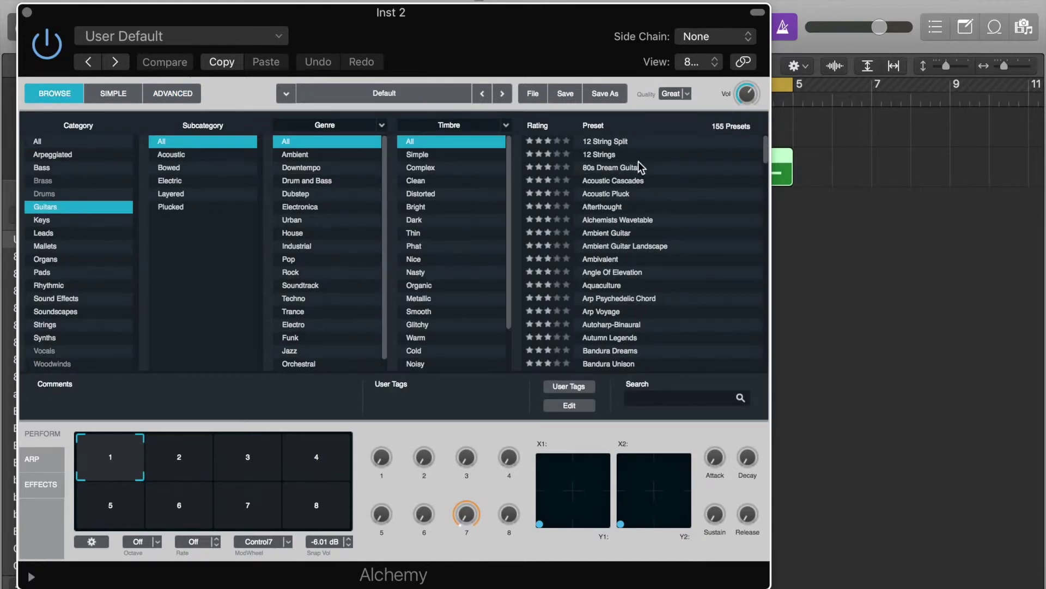
left_click(617, 234)
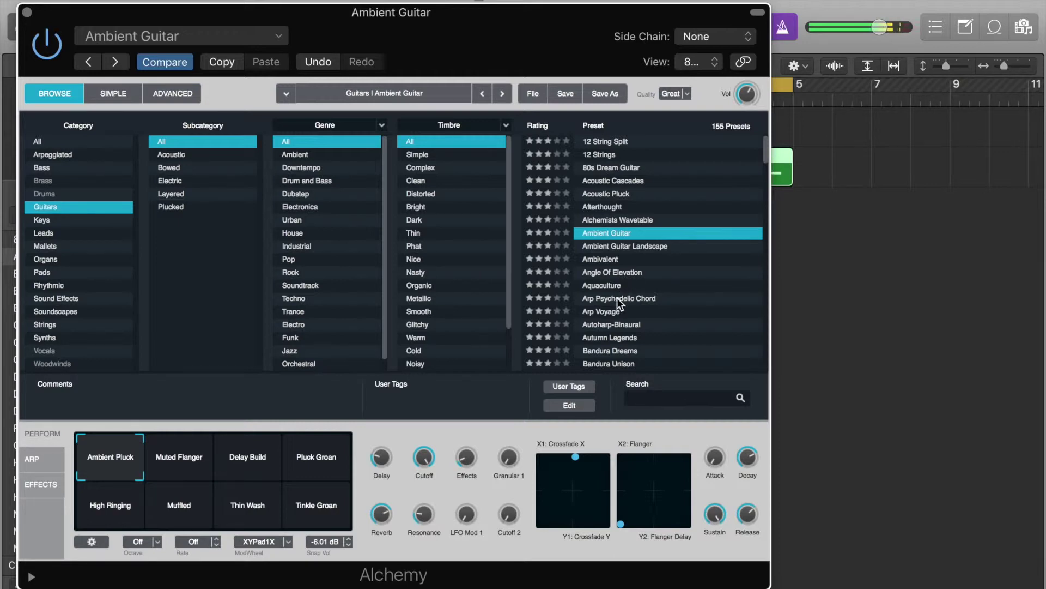
left_click(618, 271)
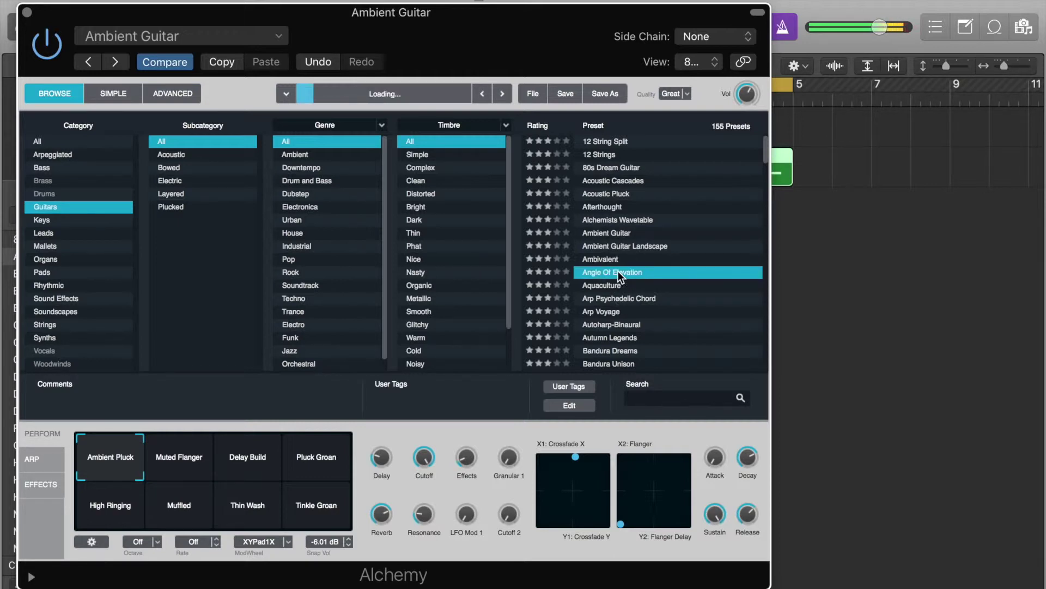
left_click(173, 181)
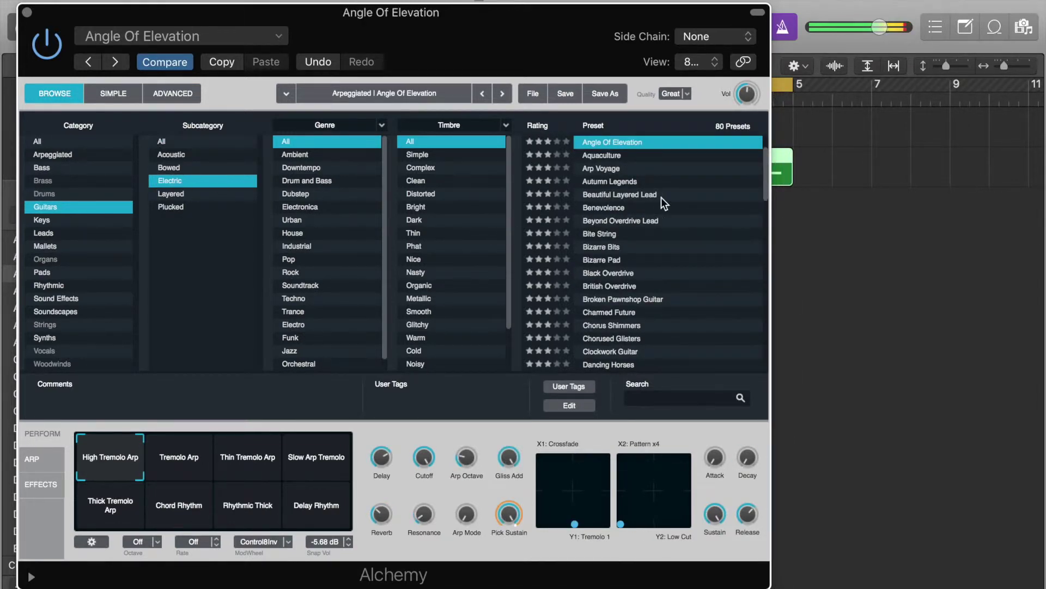
left_click(612, 238)
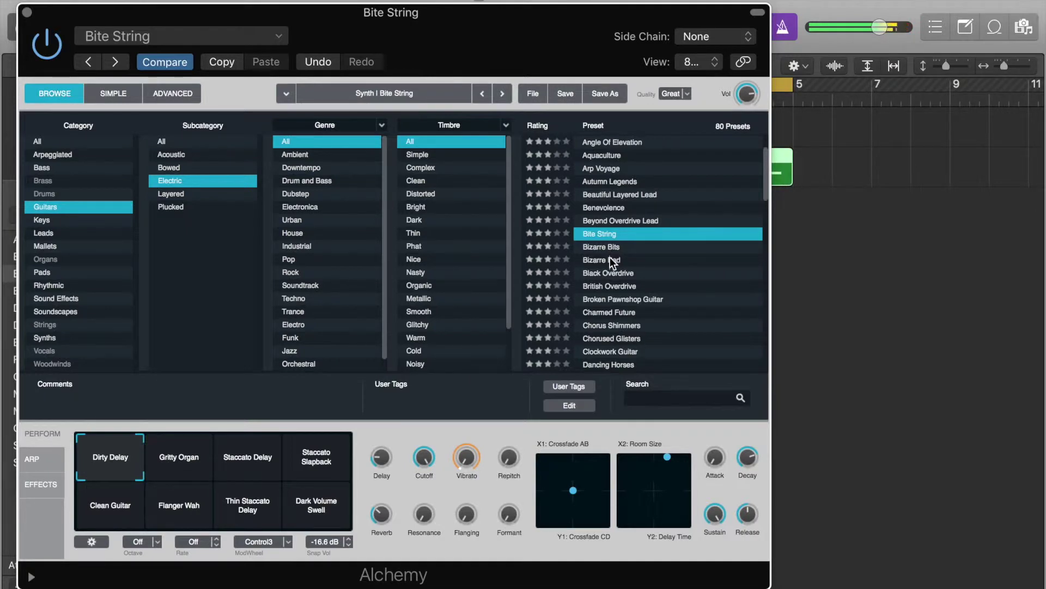
Filter the Alchemy presets to Pads, and try out Alpha Pad and Angel Pad.
left_click(41, 272)
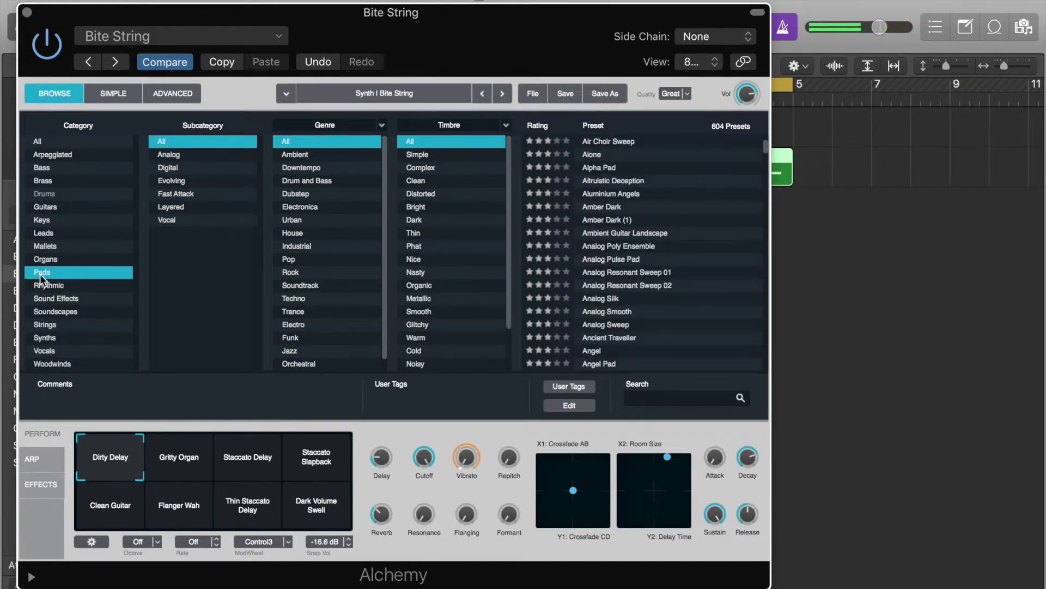
left_click(613, 167)
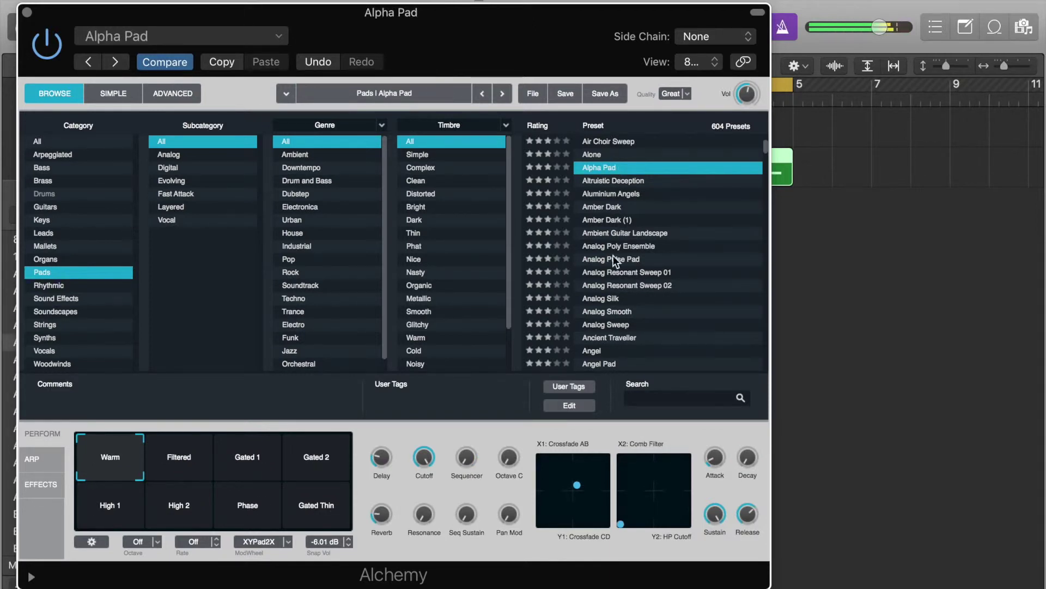
left_click(619, 363)
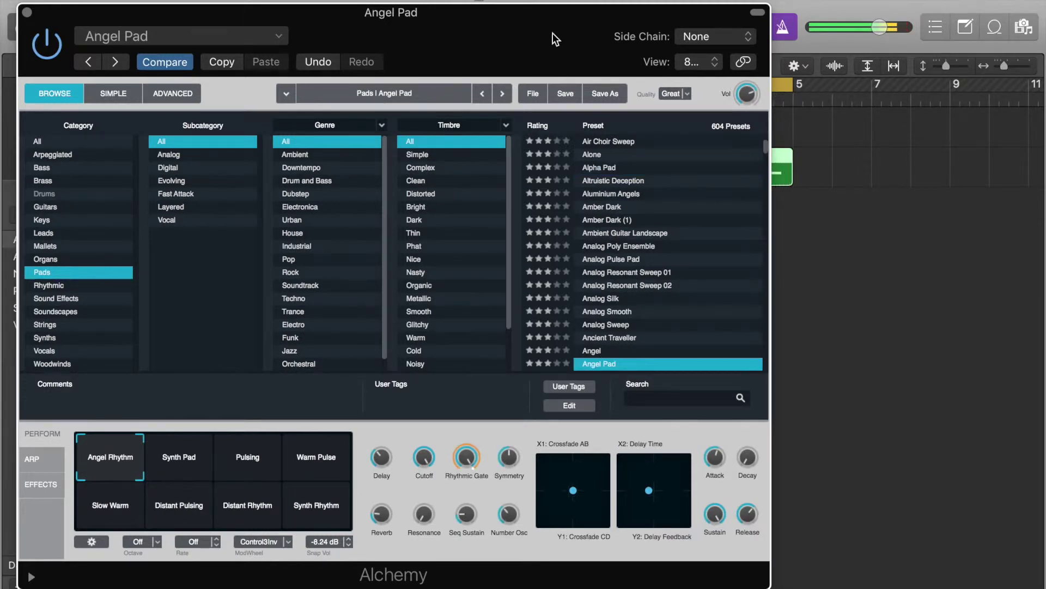
Audition Angel Pad's Synth Pad, Slow Warm, Distant Rhythm and Warm Pulse performance variations.
left_click(176, 458)
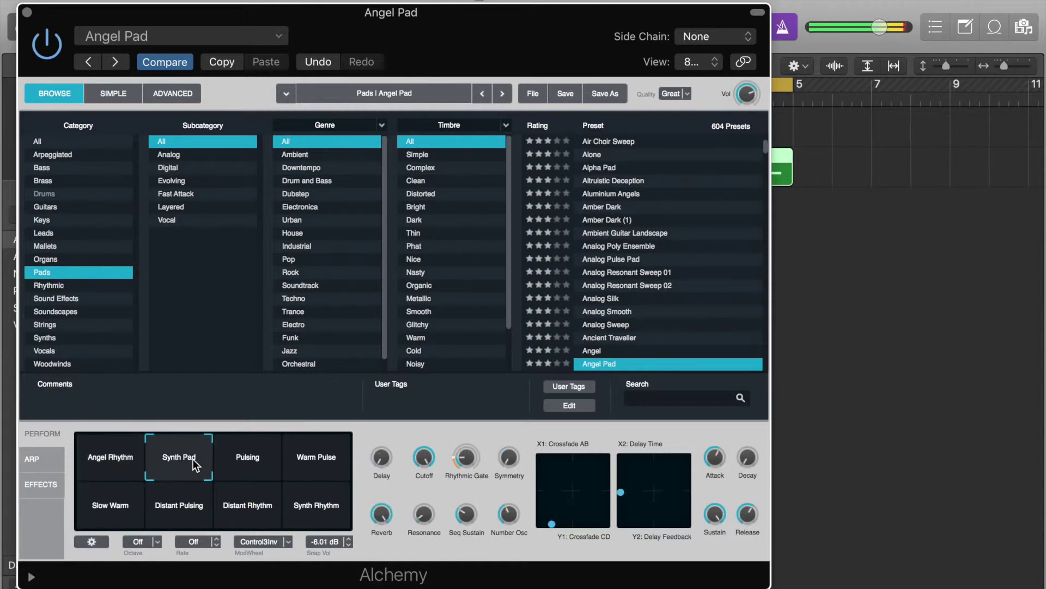
left_click(121, 506)
left_click(234, 509)
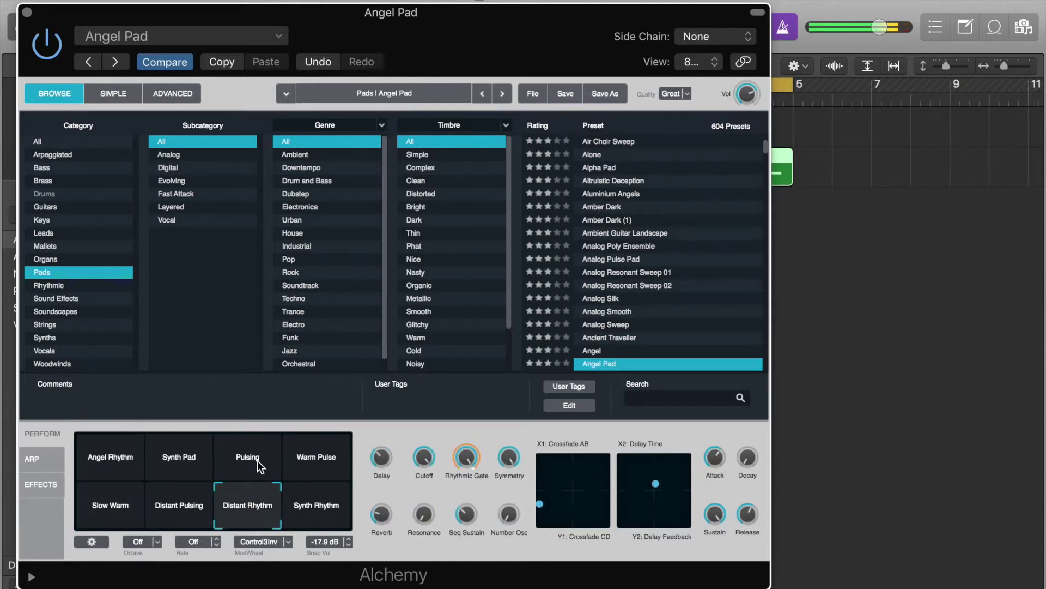
left_click(319, 459)
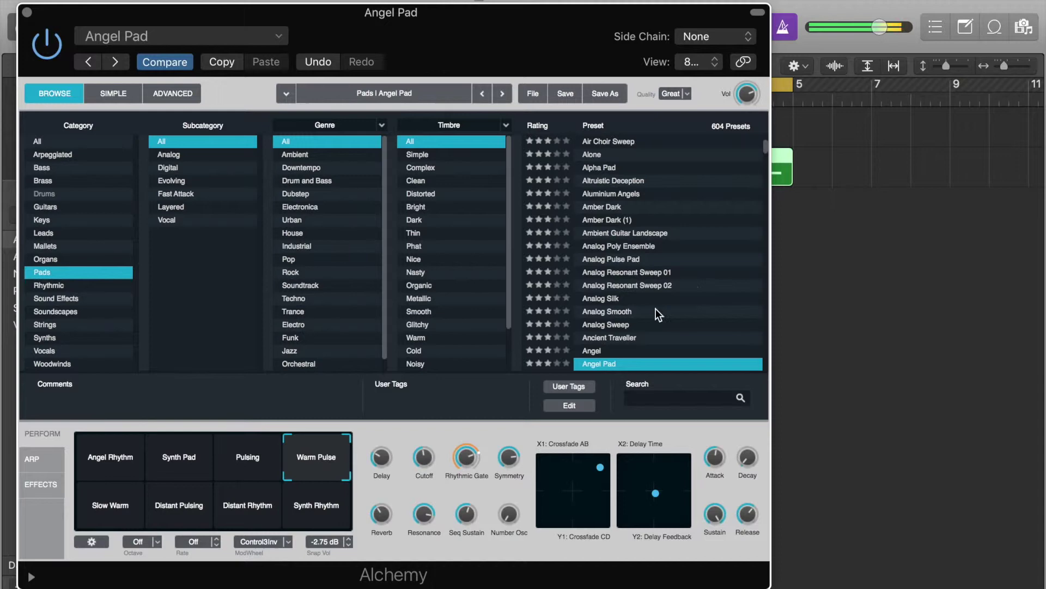
Try the Ancient Traveller pad, and load the Astral Oracle pad preset for the chord part.
left_click(623, 339)
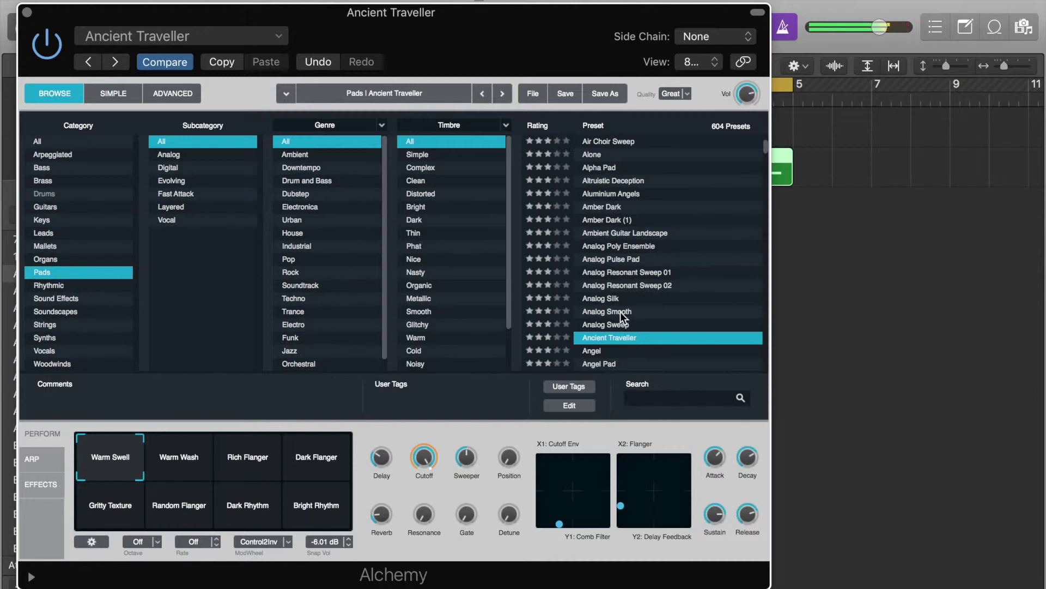
scroll(620, 311, "down", 5)
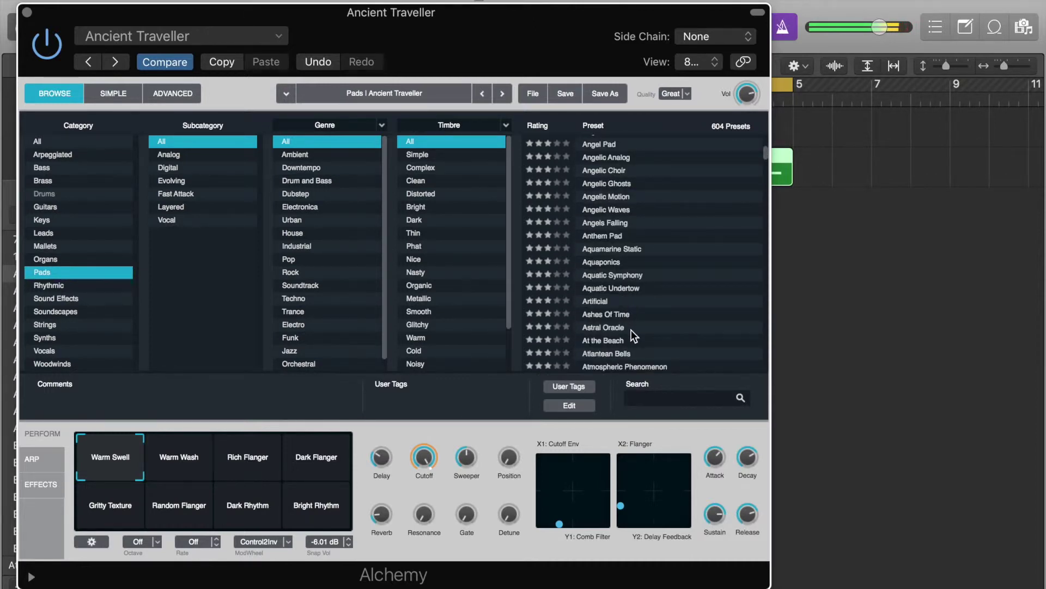
left_click(631, 329)
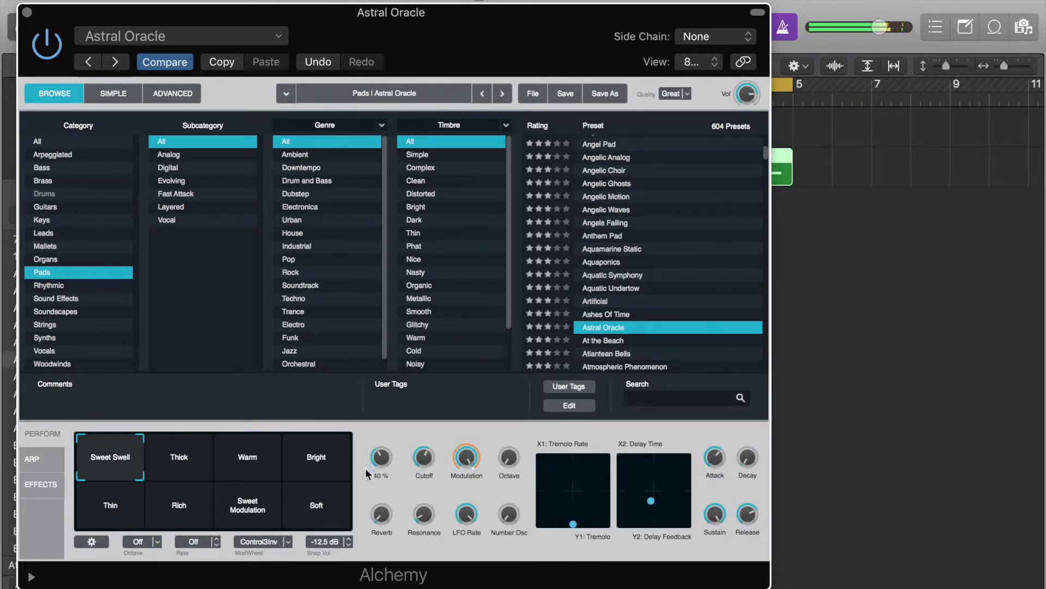
Audition Astral Oracle's Bright, Warm, Rich and Sweet Modulation performance variations.
left_click(305, 459)
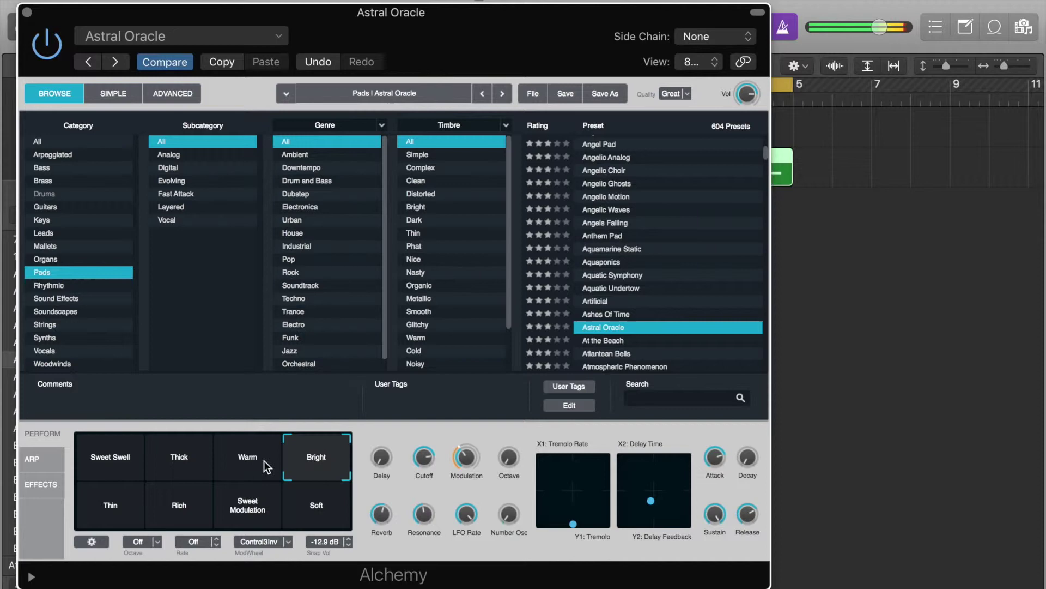
left_click(243, 459)
left_click(170, 503)
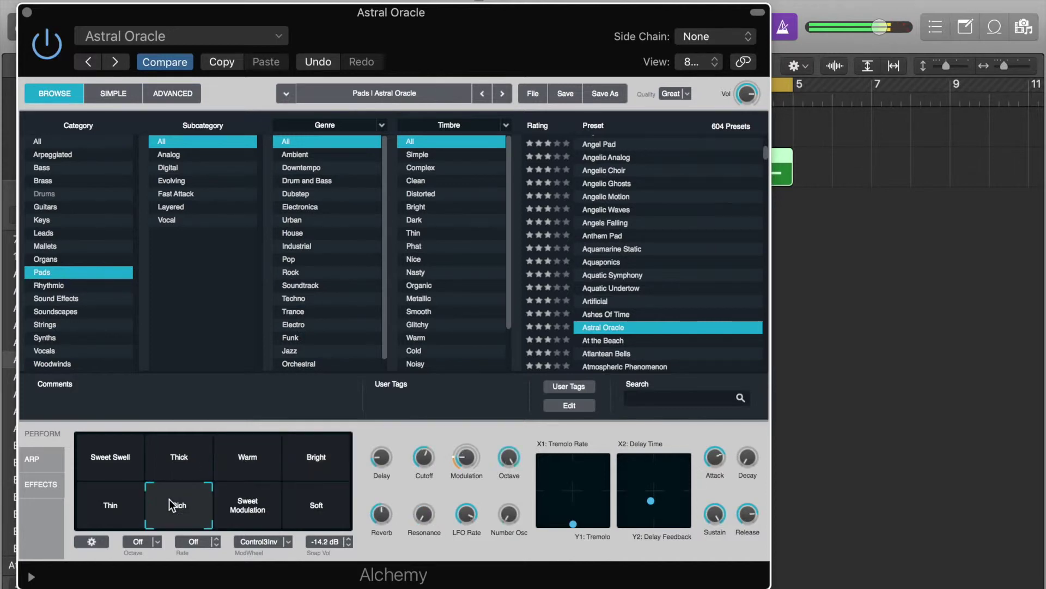
left_click(267, 502)
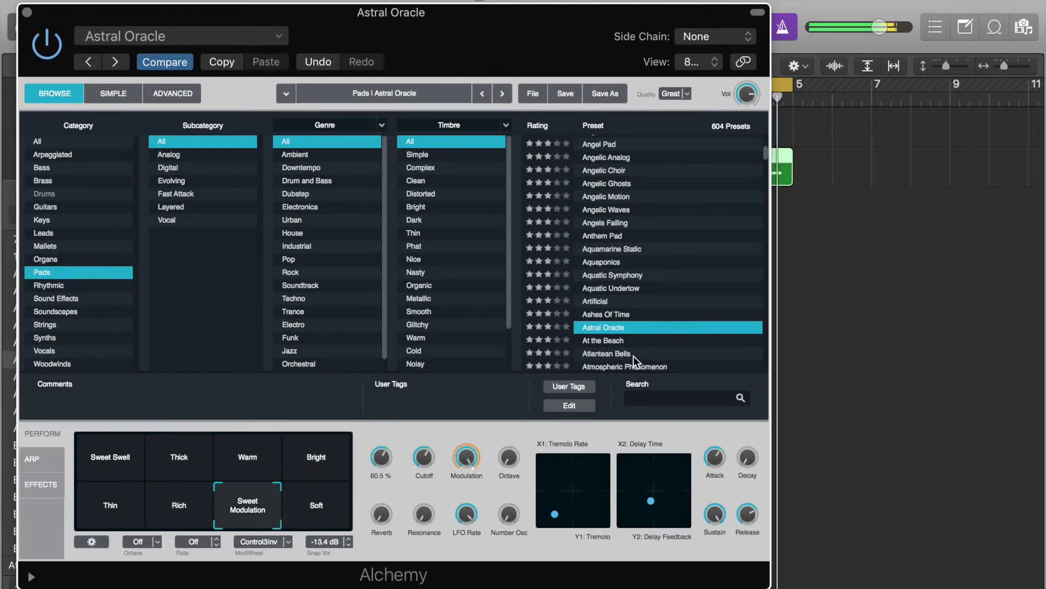
Try the Behind Bridges and 1940s Choir pad presets, and close the Alchemy window.
scroll(630, 313, "down", 5)
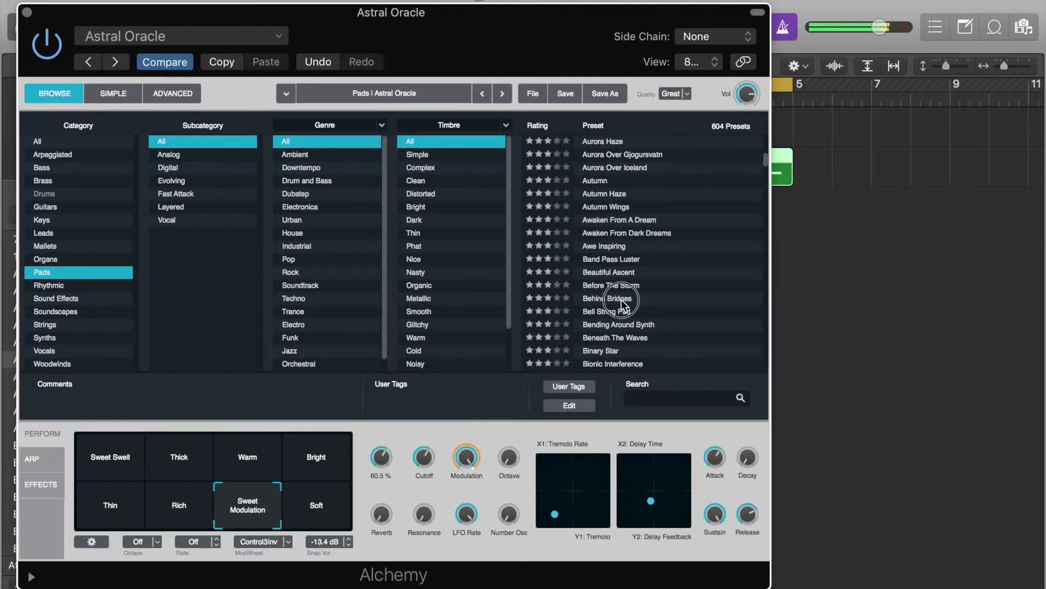
left_click(621, 299)
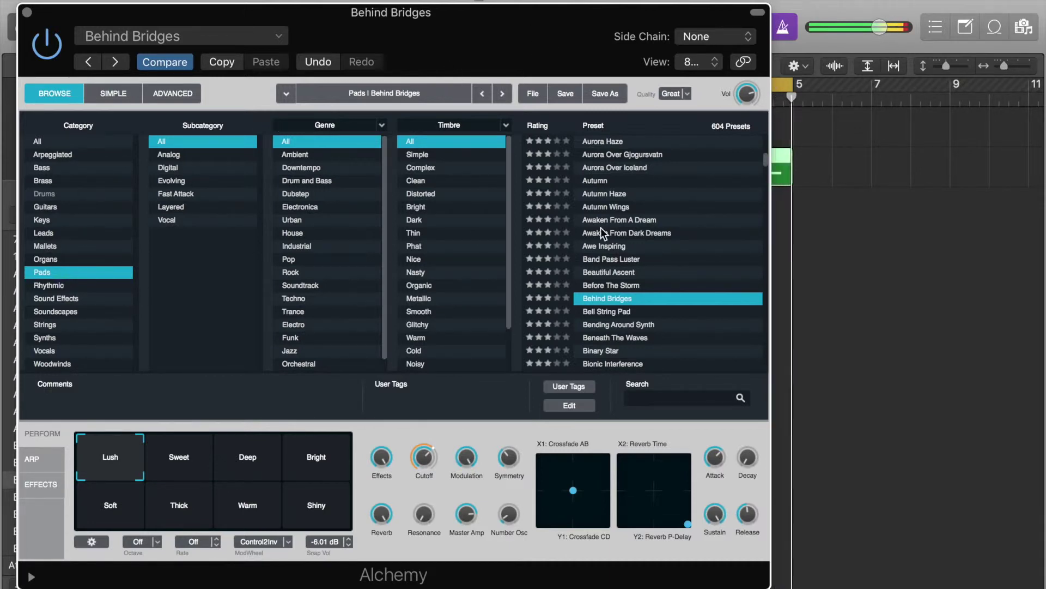
scroll(600, 227, "up", 10)
left_click(620, 142)
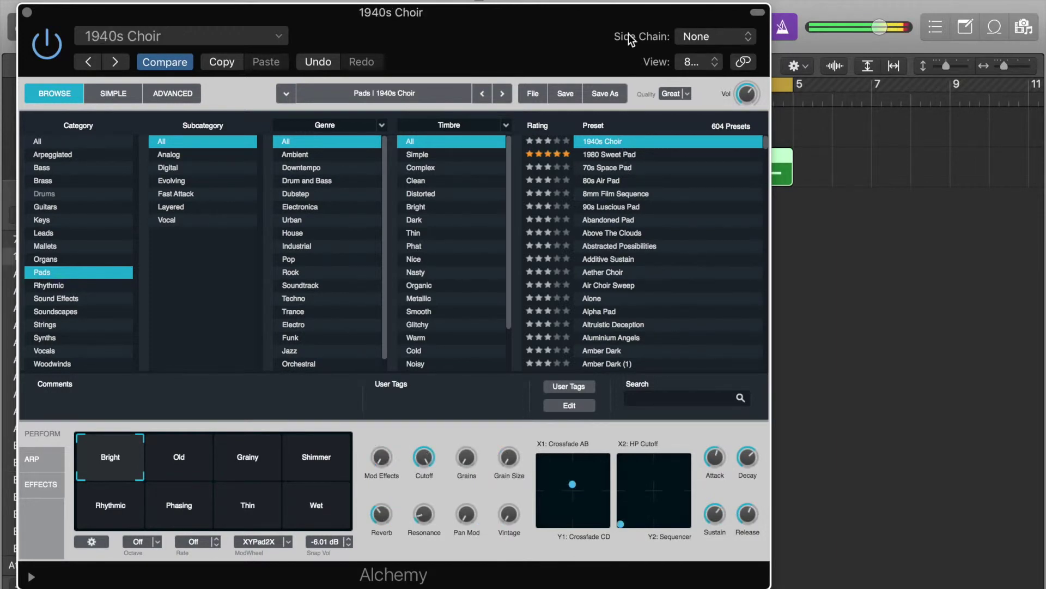
left_click(26, 12)
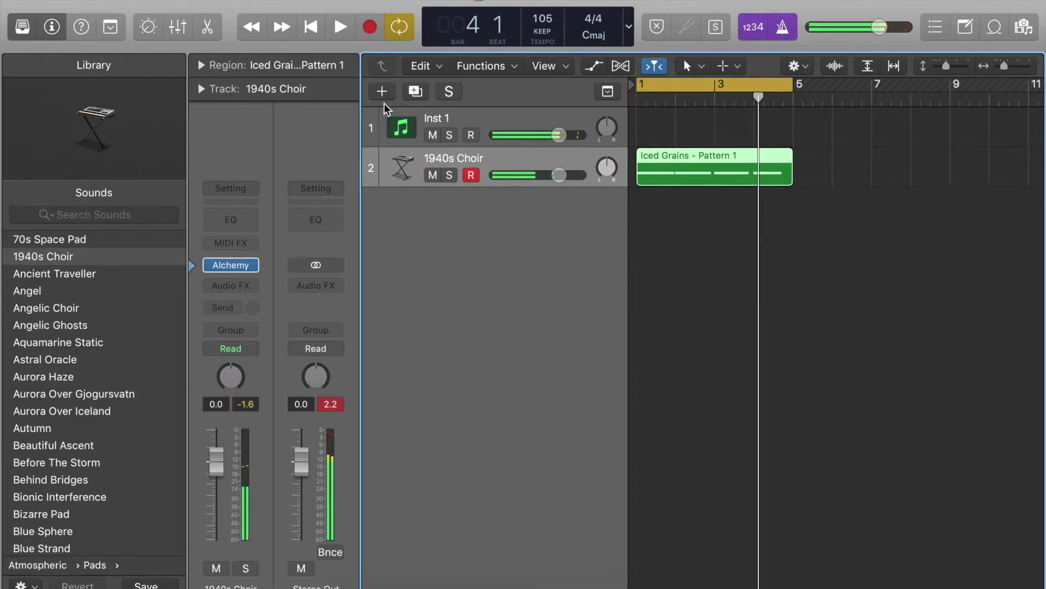
Replace Alchemy on the chord track with a stereo Retro Synth, and open its editor.
left_click(250, 266)
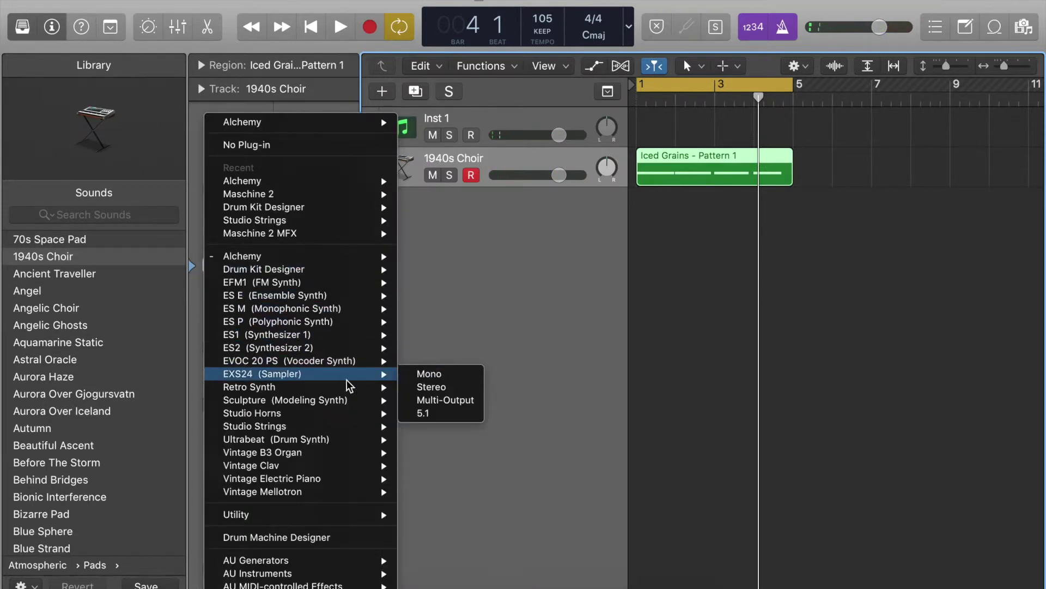
mouse_move(333, 385)
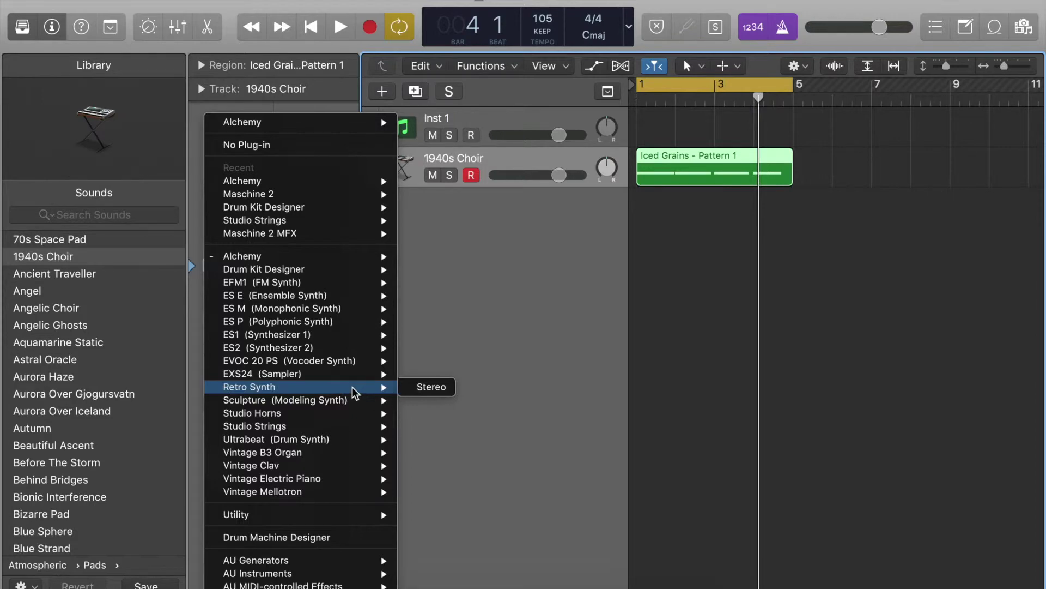
left_click(420, 388)
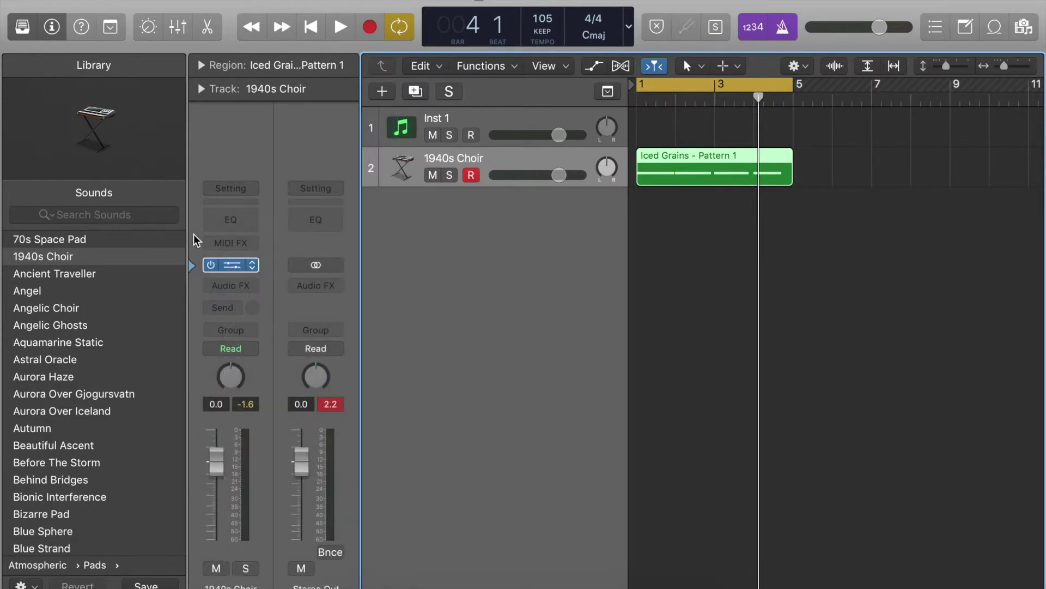
left_click(226, 265)
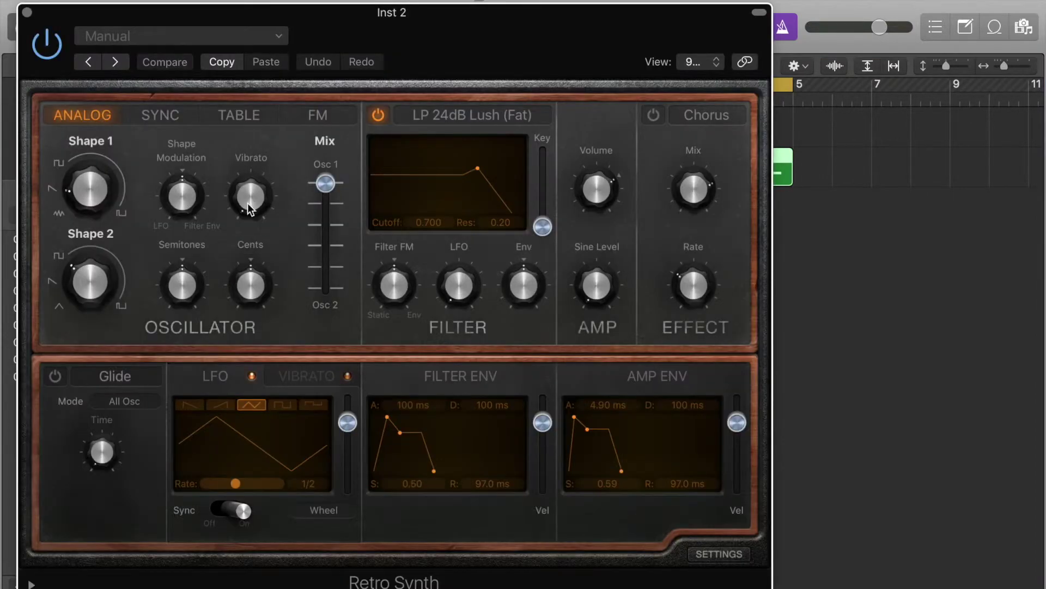
Load the Lush Pad preset from Synth Pads, close Retro Synth and stop playback.
left_click(154, 43)
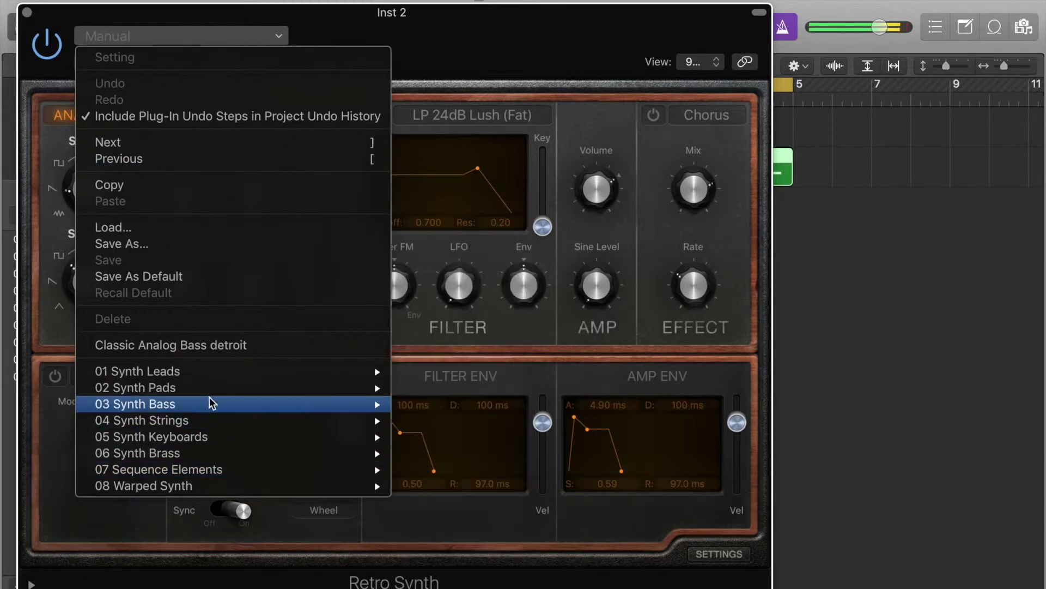
mouse_move(209, 387)
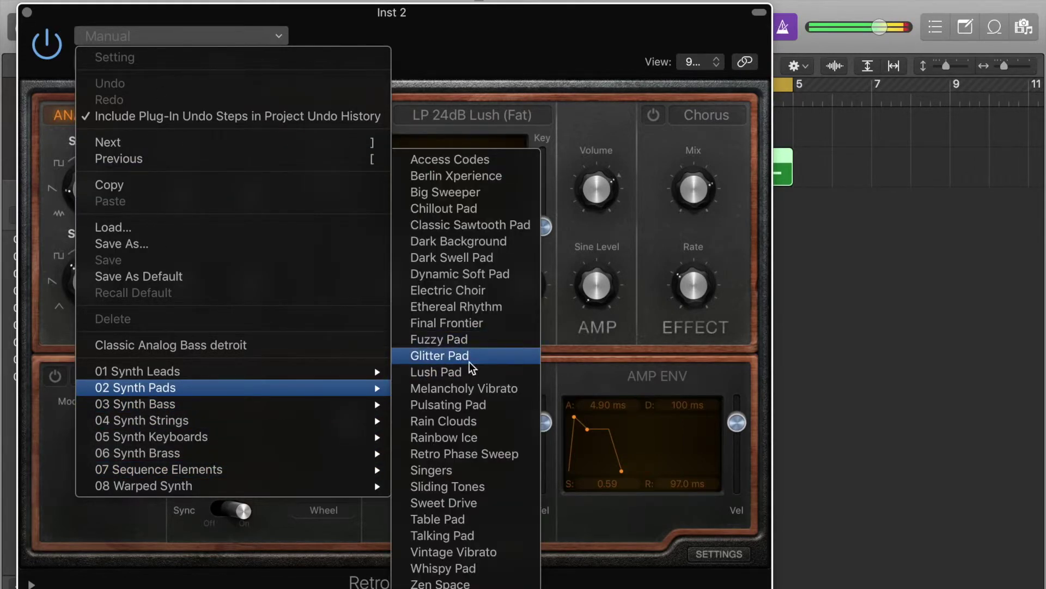
left_click(469, 369)
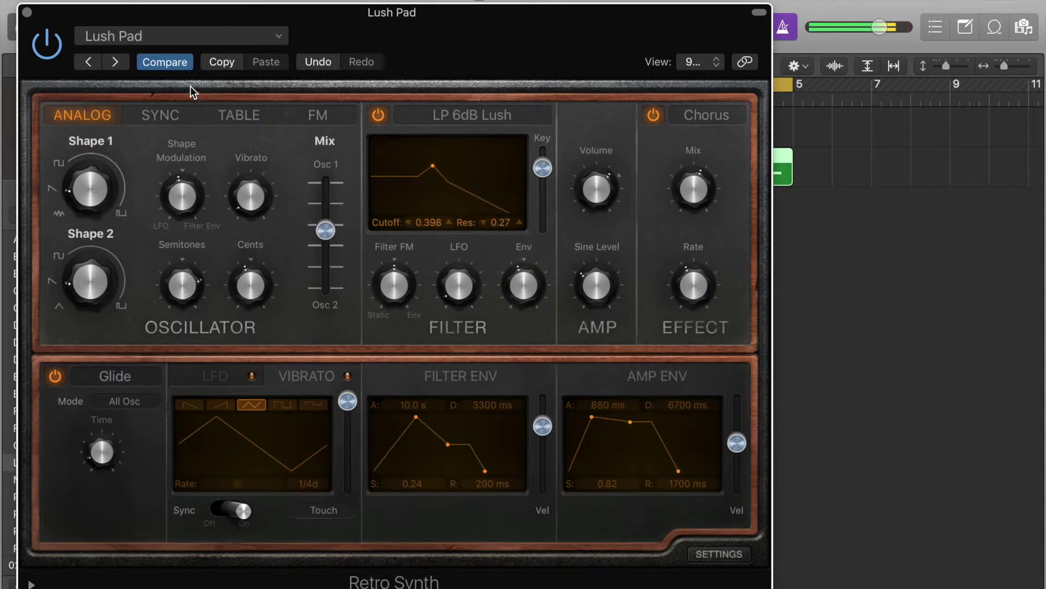
left_click(27, 12)
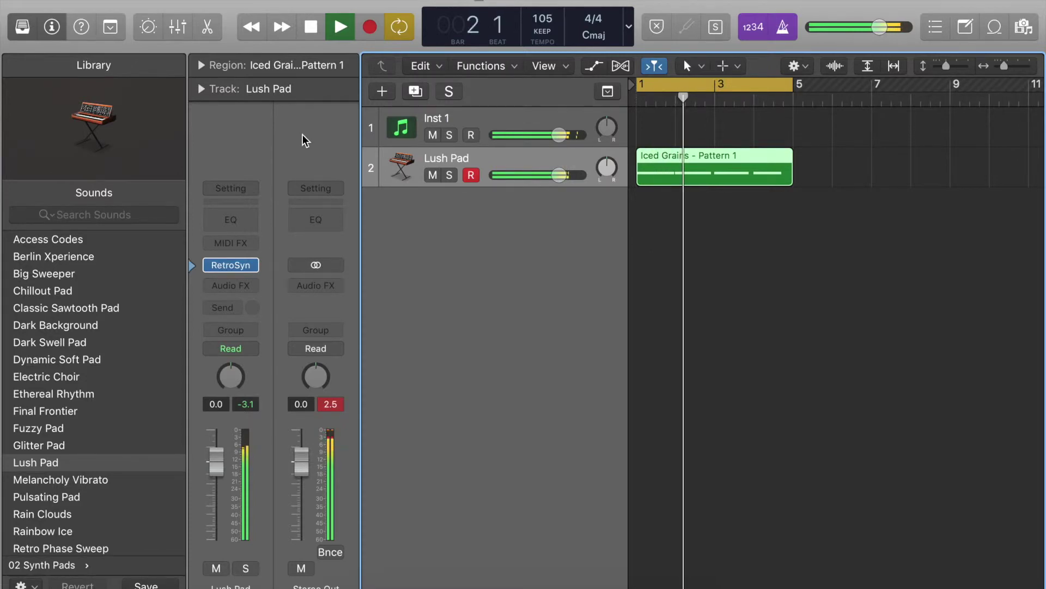
key("space")
Open Maschine 2 on the Inst 1 track and select drum Group A1, placing the window so that the arrangement stays reachable.
left_click(382, 123)
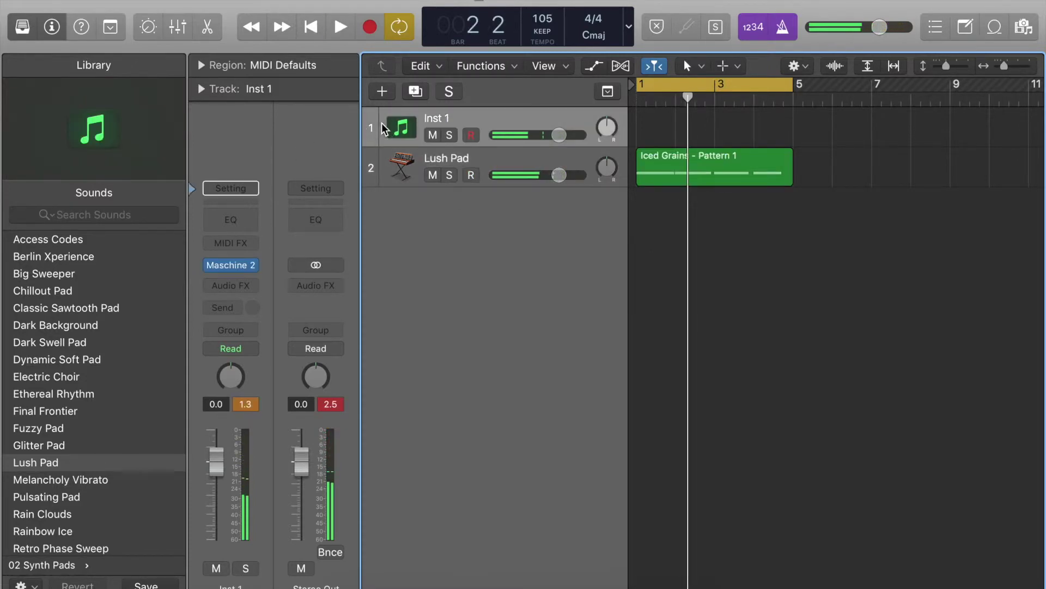
left_click(233, 263)
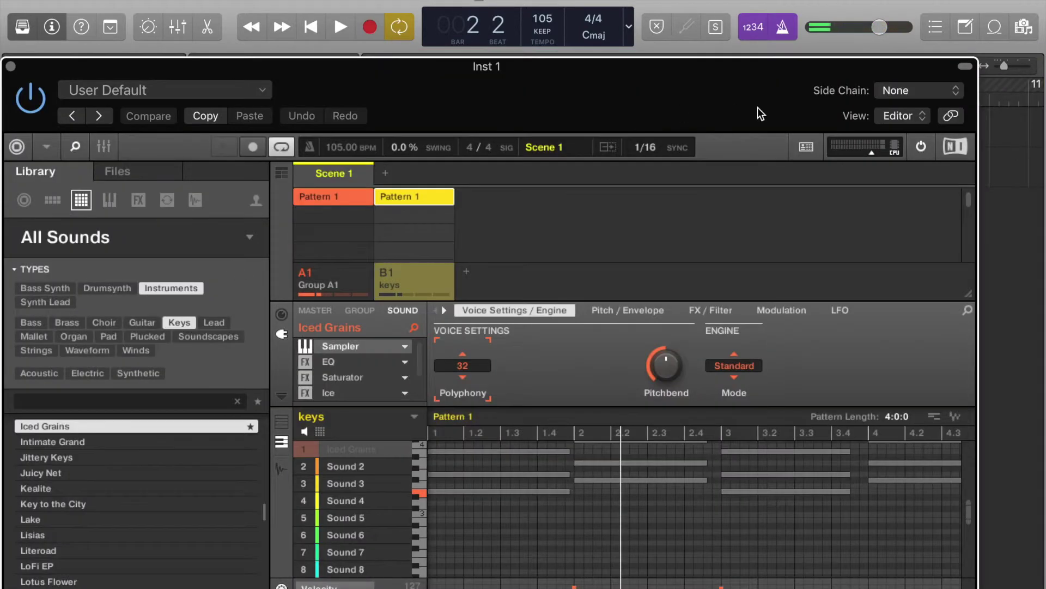
left_click(339, 278)
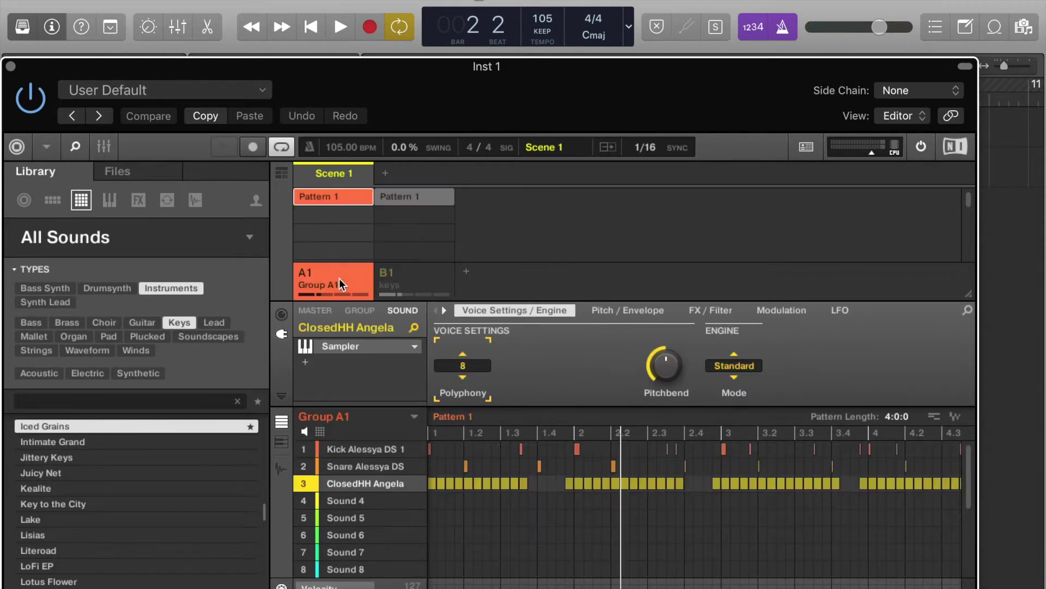
left_click_drag(608, 106, 345, 25)
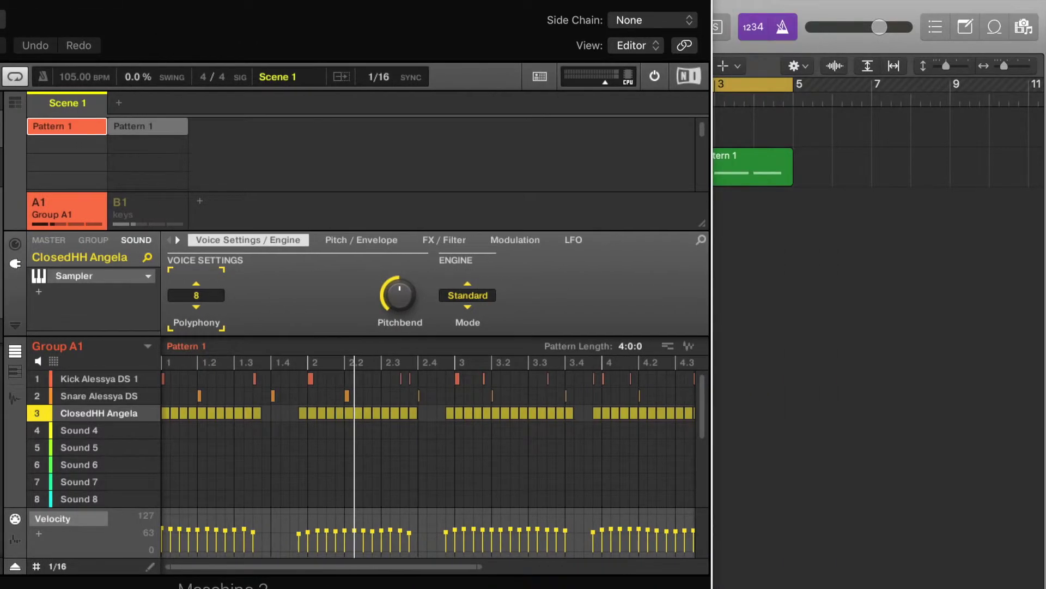
left_click(340, 11)
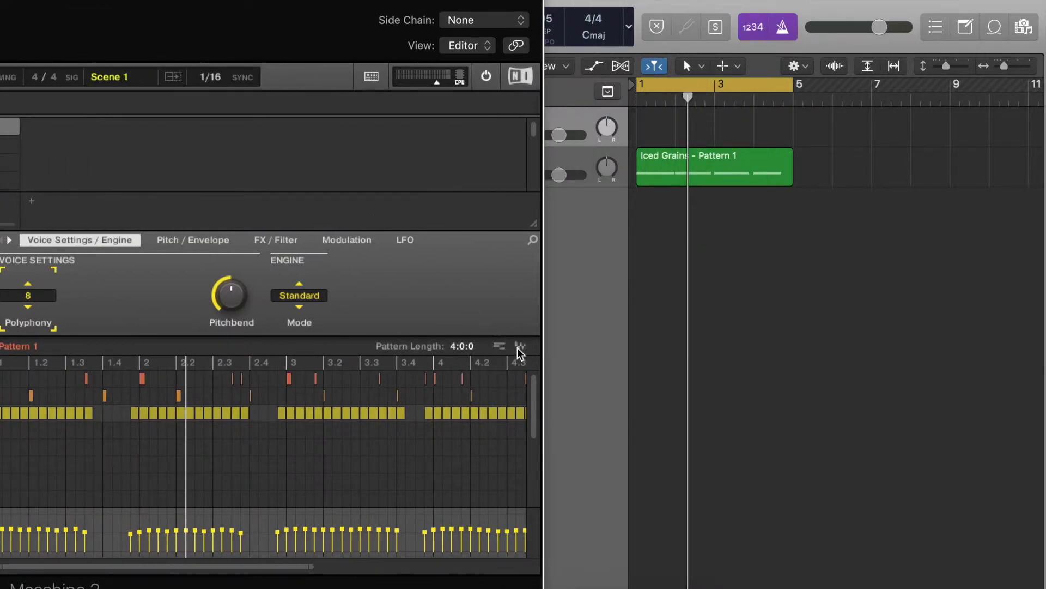
left_click(520, 348)
left_click_drag(521, 347, 427, 362)
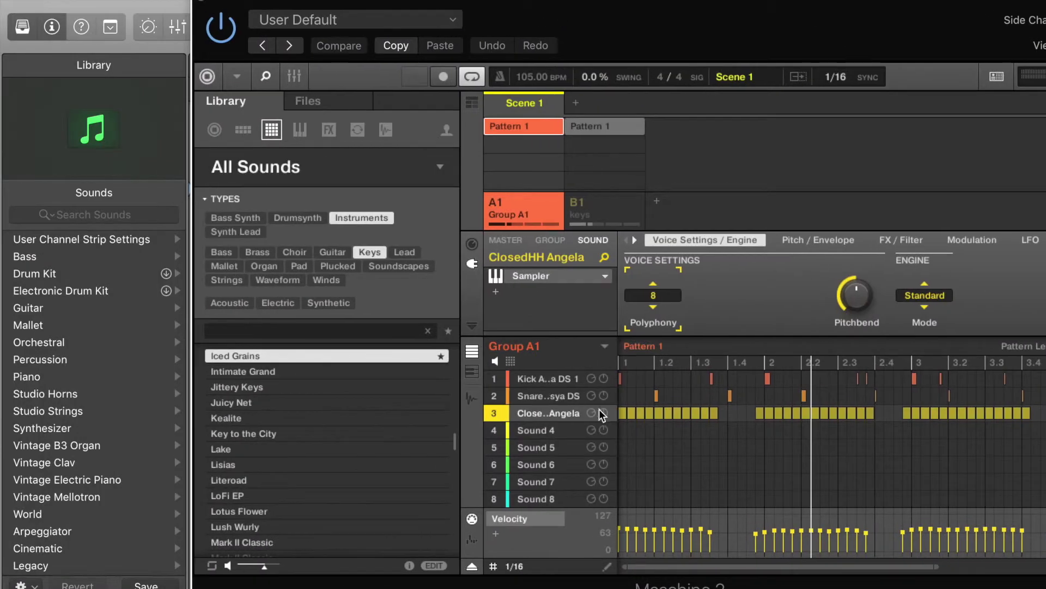
Mute the snare and closed hi-hat in Group A1, and export the kick pattern as audio to a new track below Lush Pad.
left_click(494, 395)
left_click(493, 412)
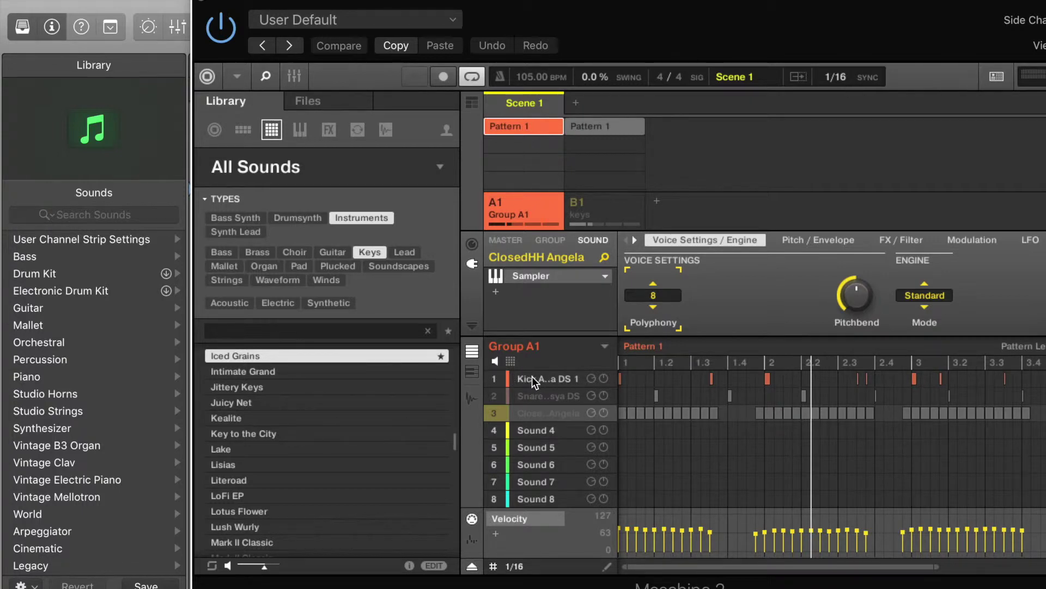
left_click_drag(713, 7, 613, 7)
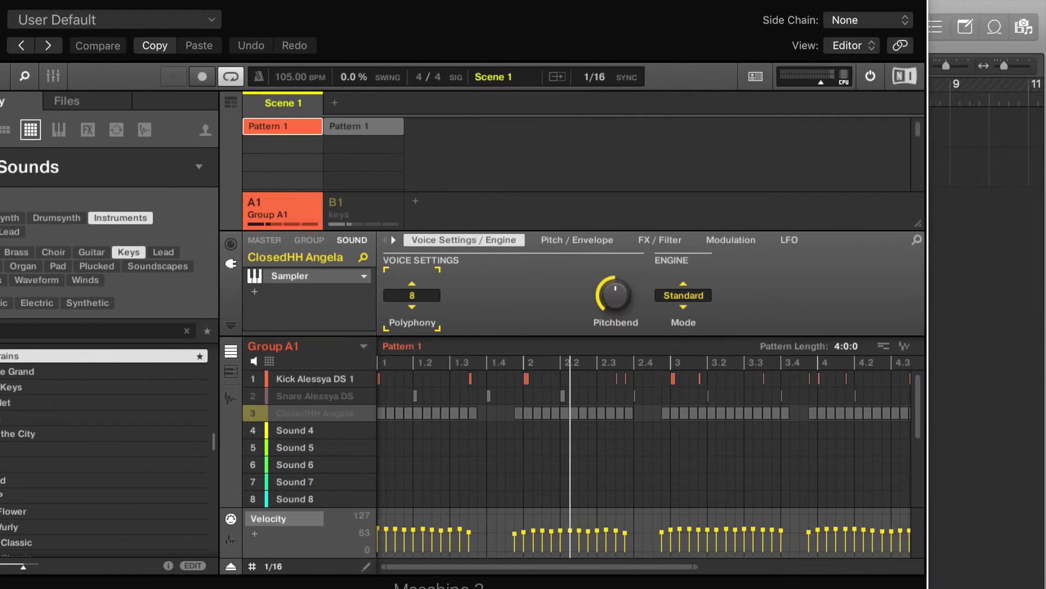
left_click(21, 381)
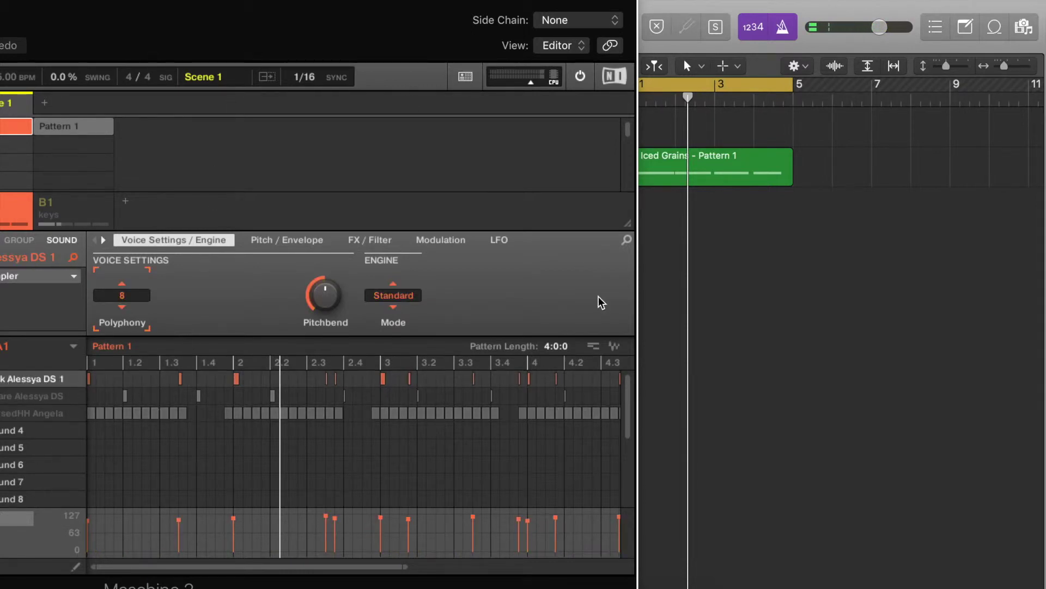
left_click_drag(614, 346, 644, 224)
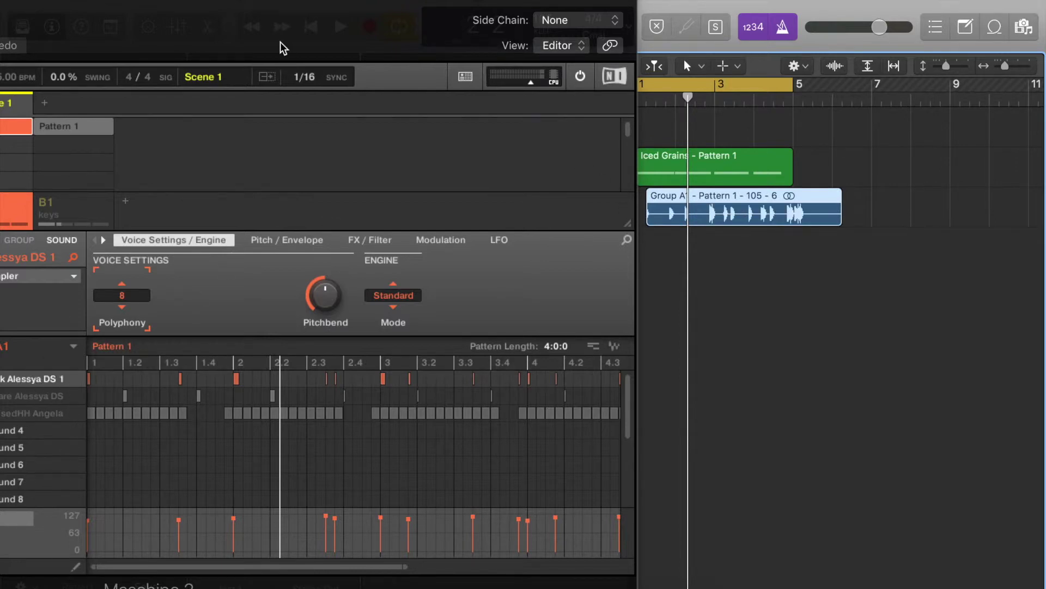
Mute the kick, unmute the snare, and export the snare pattern as audio to a new track below the kick.
left_click_drag(290, 26, 648, 25)
left_click(317, 380)
left_click(319, 395)
left_click_drag(487, 5, 59, 4)
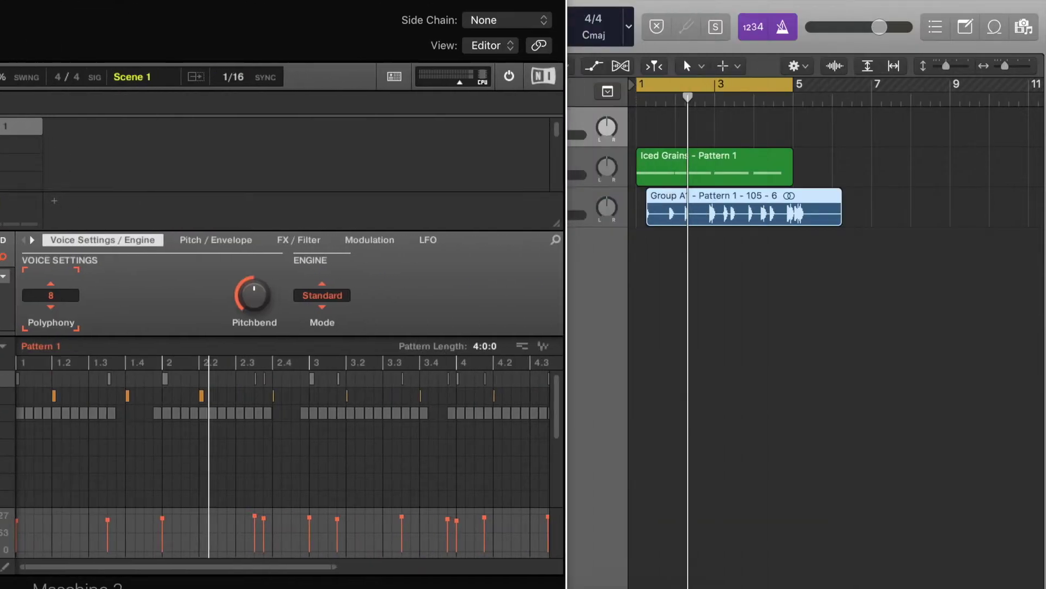
left_click_drag(703, 336, 647, 272)
Mute the snare, unmute the ClosedHH Angela sound, and export the hi-hat pattern as audio to a new track.
mouse_move(301, 44)
left_mouse_down()
mouse_move(404, 58)
mouse_move(298, 43)
left_mouse_up()
left_click(303, 396)
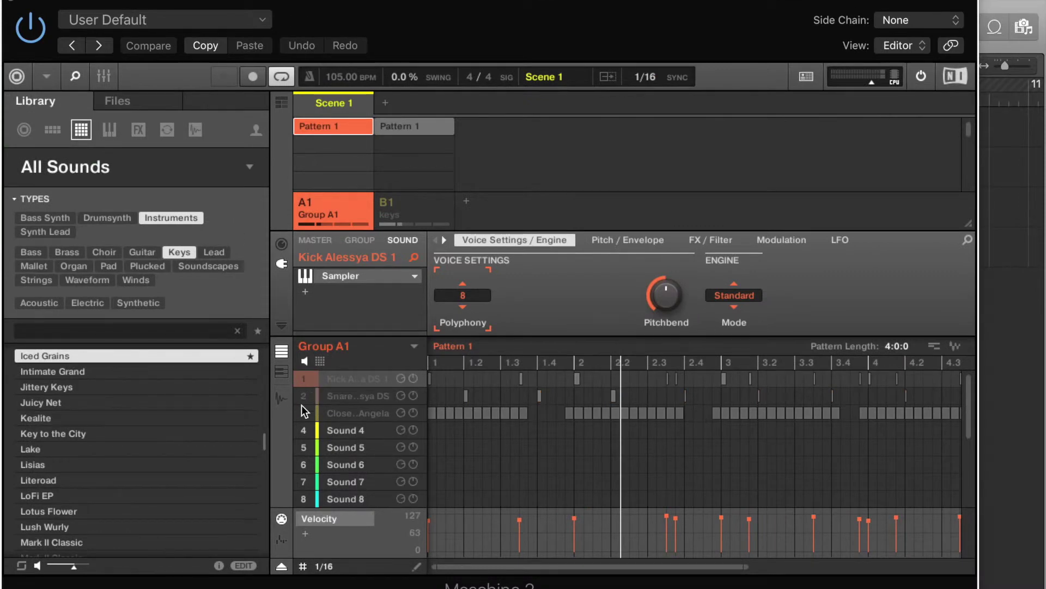
left_click(303, 413)
left_click(333, 413)
left_click_drag(507, 42, 144, 22)
left_click_drag(603, 344, 646, 282)
Mute the closed hi-hat and the whole Group A1 in Maschine, and close the plug-in window.
left_click_drag(2, 35, 504, 36)
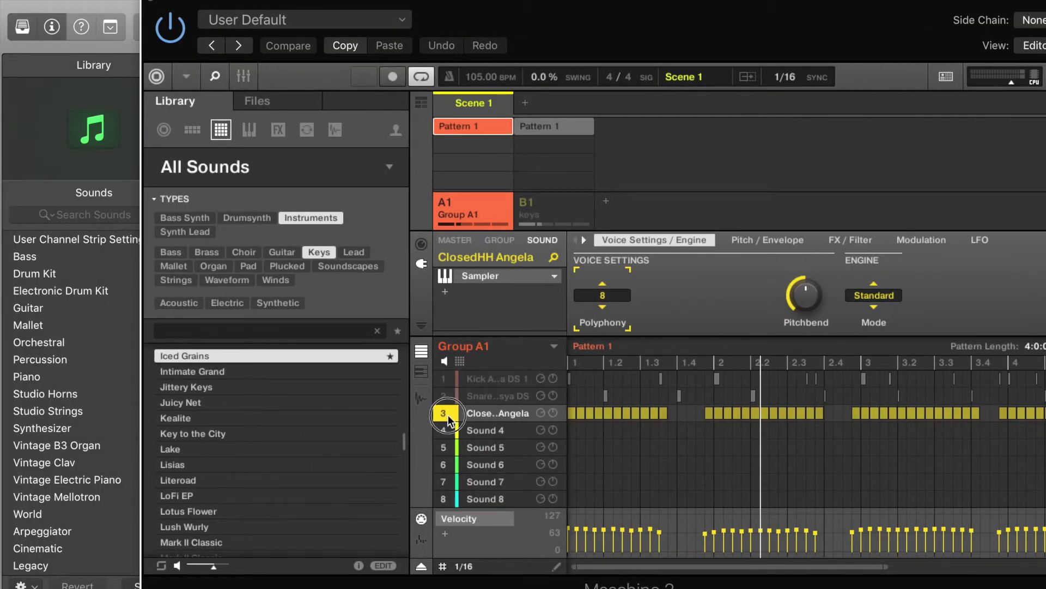
left_click(443, 413)
left_click(444, 203)
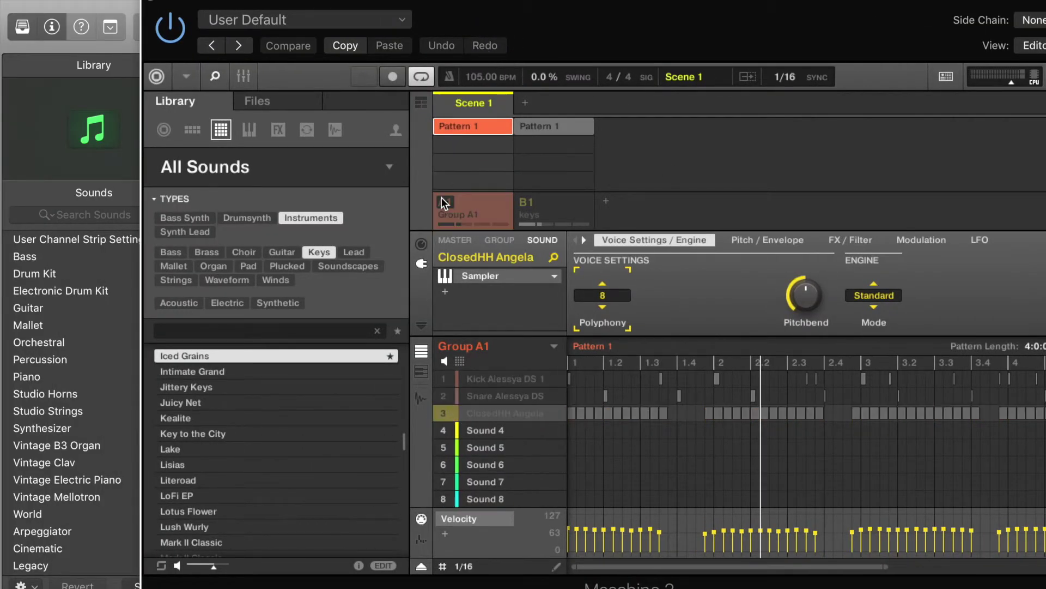
left_click(153, 3)
Align the three drum audio regions to bar 1 and trim their ends to bar 5.
left_click_drag(817, 320, 682, 224)
left_click(815, 231)
left_click(824, 219)
mouse_move(812, 220)
left_mouse_down()
mouse_move(783, 222)
mouse_move(793, 220)
left_mouse_up()
Play the arrangement and listen with the Inst 1 track muted, stop playback and unmute the track.
key("space")
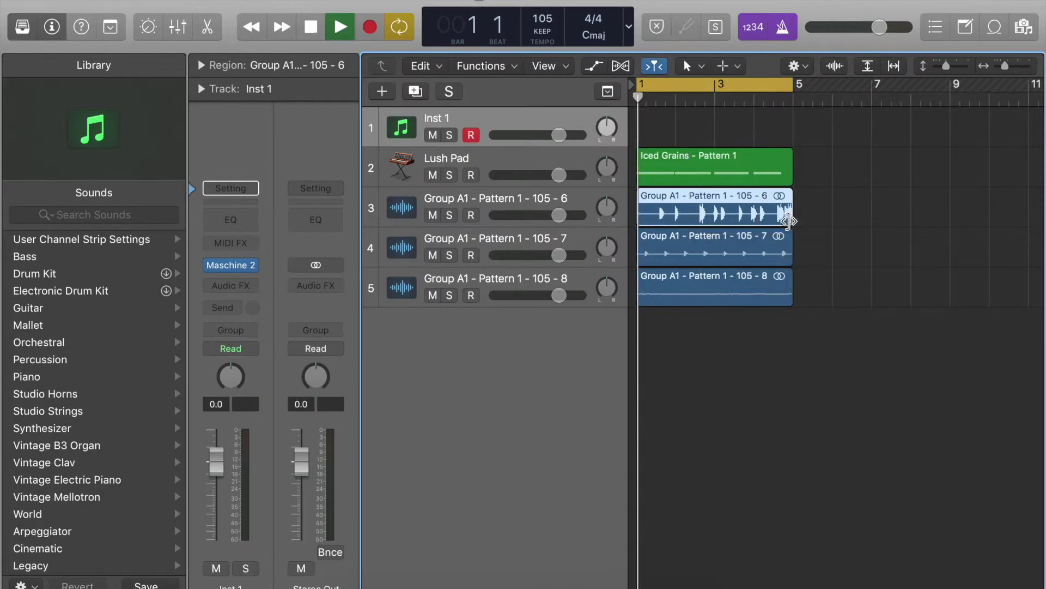
left_click(430, 140)
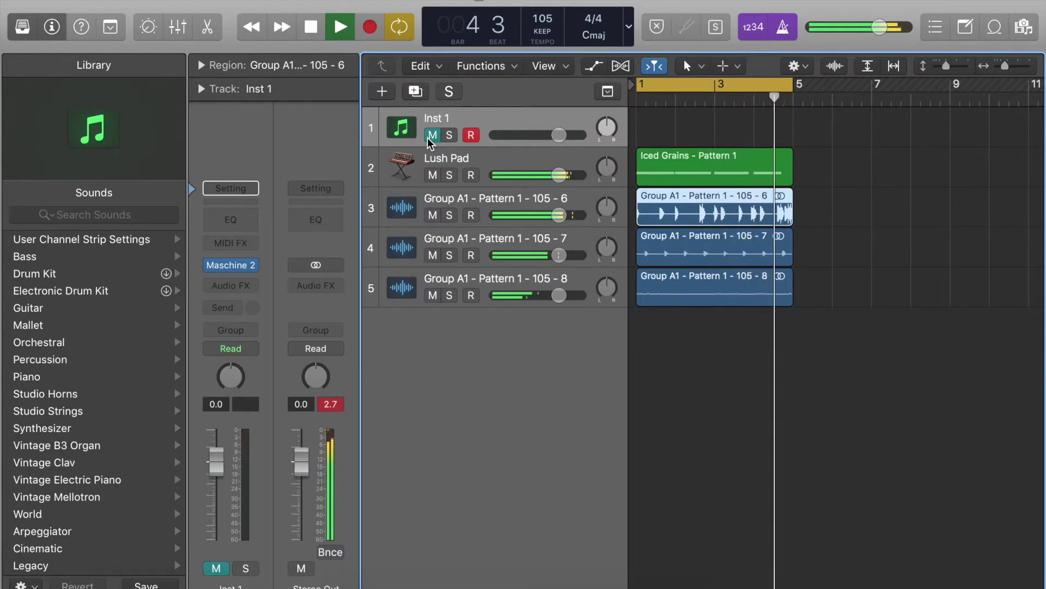
key("space")
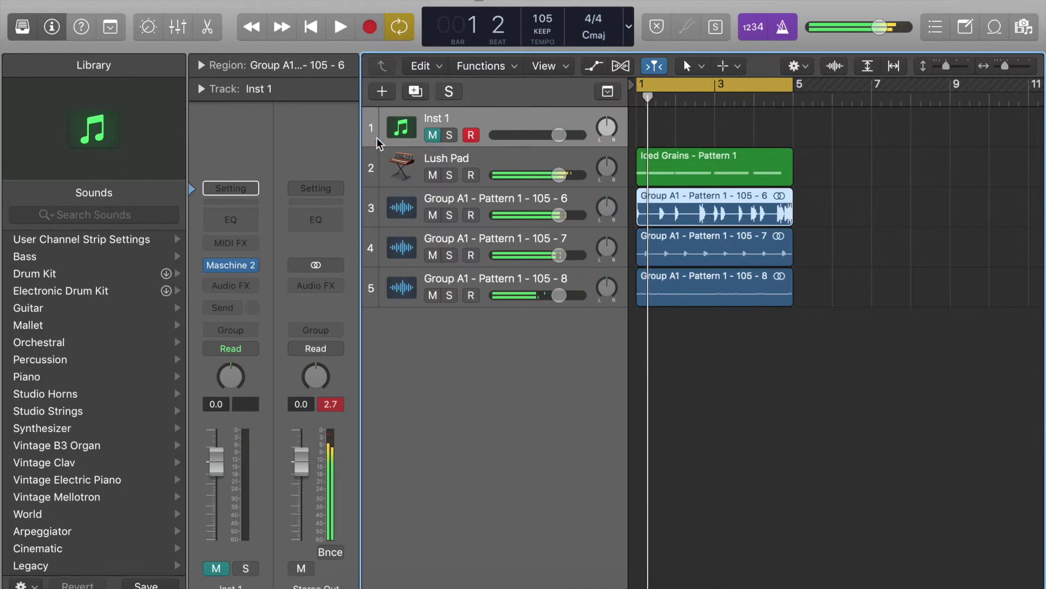
left_click(431, 135)
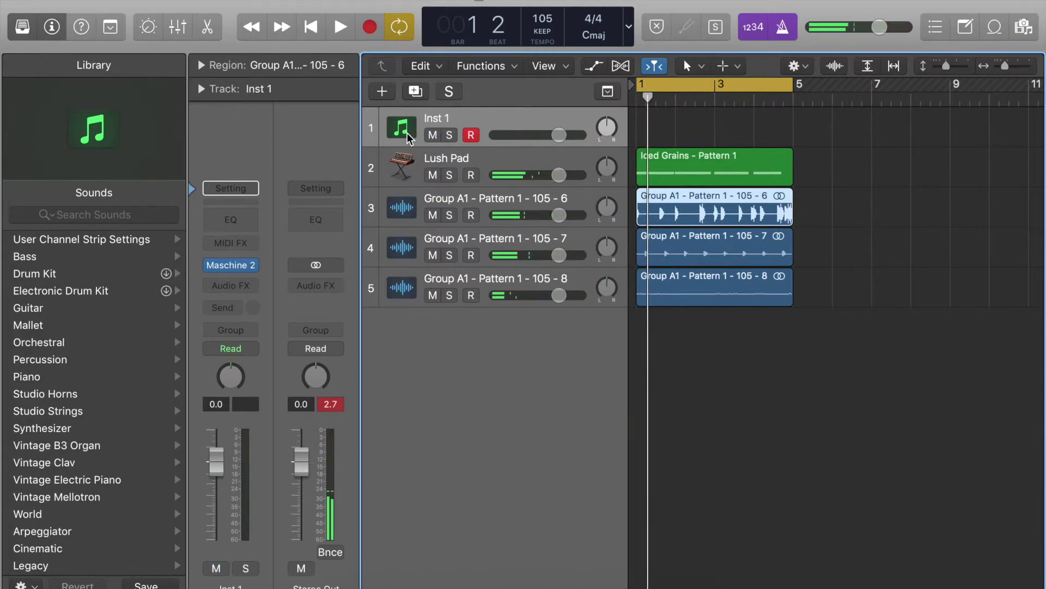
Open Maschine 2 on the Inst 1 track and unmute the kick, snare and closed hi-hat sounds.
left_click(232, 265)
left_click_drag(649, 20, 415, 0)
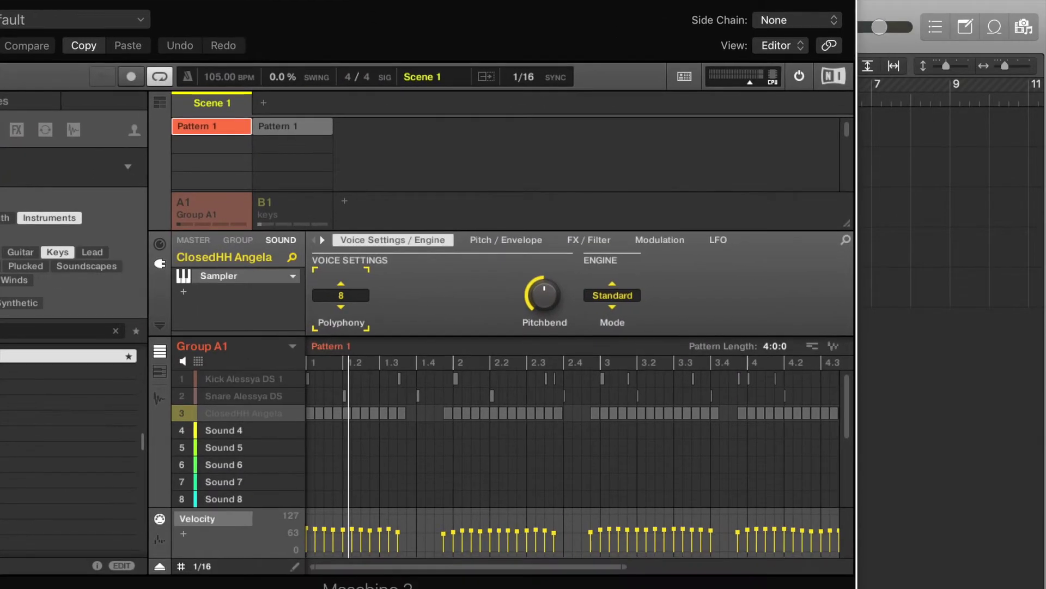
left_click(211, 395)
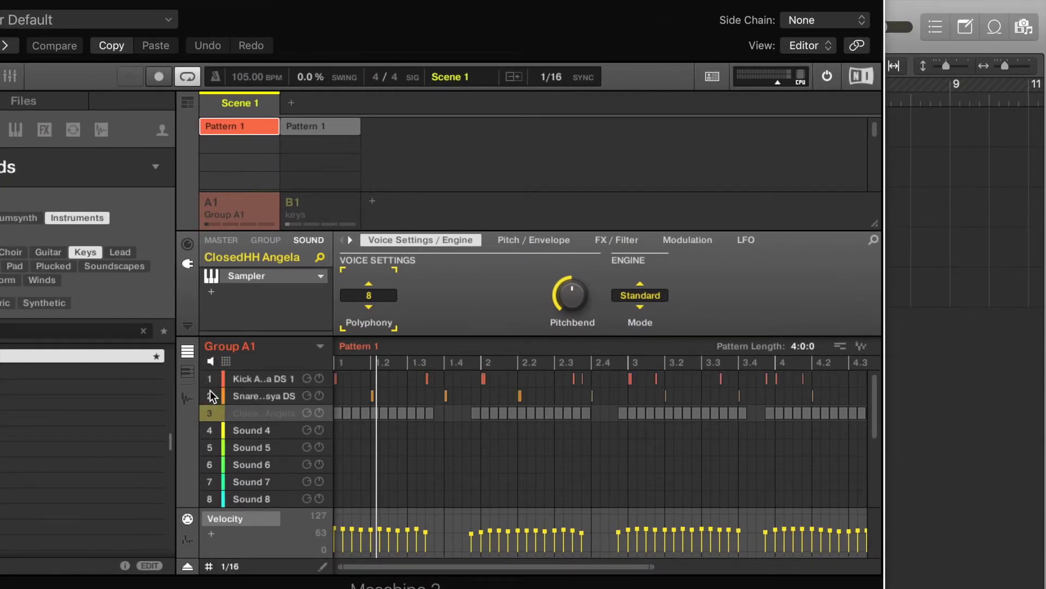
left_click(211, 410)
Uncover the track list and mute the three Group A1 audio tracks.
left_click_drag(357, 40, 389, 370)
left_click(432, 215)
left_click(434, 254)
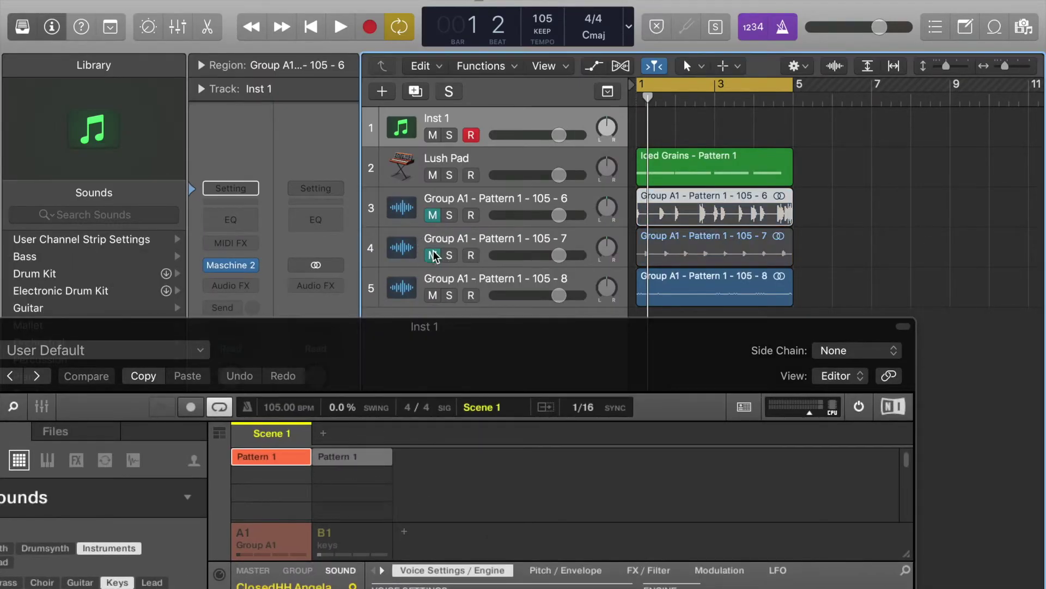
left_click(433, 296)
Mute the snare and ClosedHH Angela sounds in Maschine's Group A1, leaving the kick on.
left_click_drag(424, 326, 315, 19)
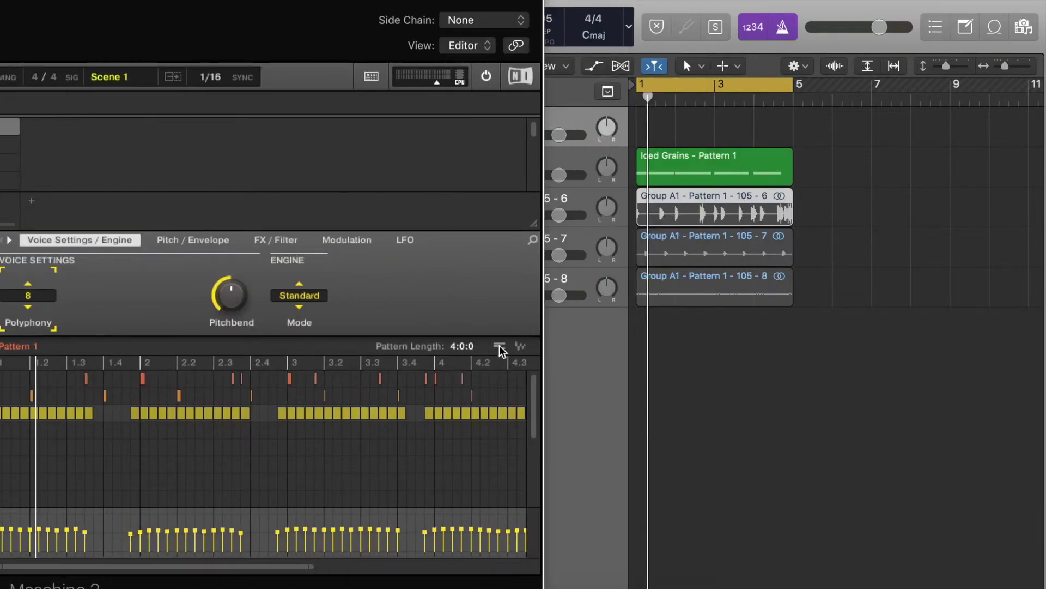
left_click_drag(0, 22, 201, 2)
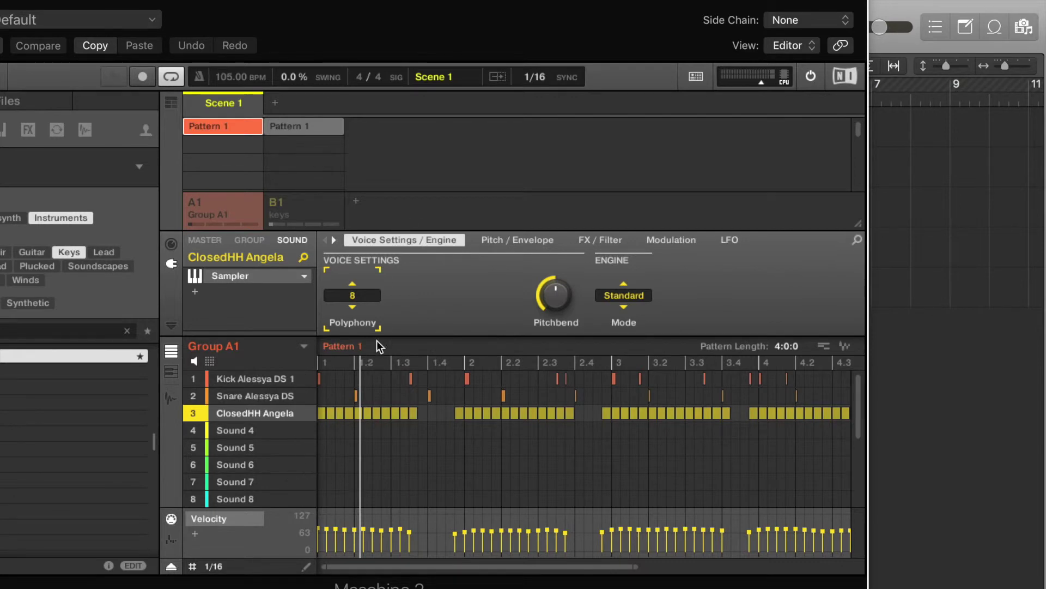
left_click(195, 395)
left_click(195, 413)
Export the Group A1 pattern as MIDI to new tracks at bar 1, declining the tempo import.
left_click_drag(523, 25, 162, 23)
left_click_drag(484, 345, 637, 338)
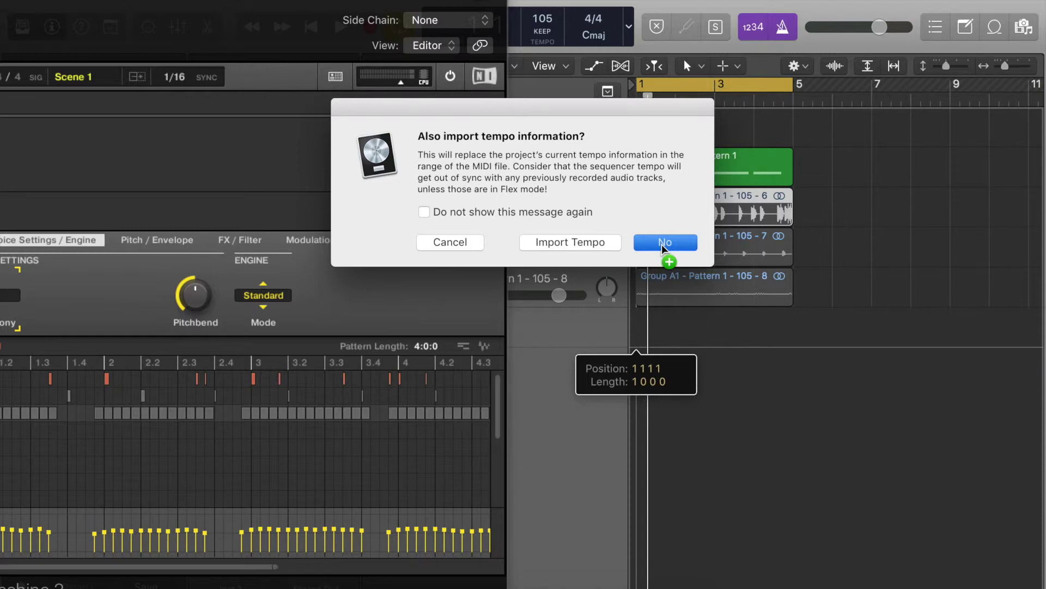
left_click(665, 242)
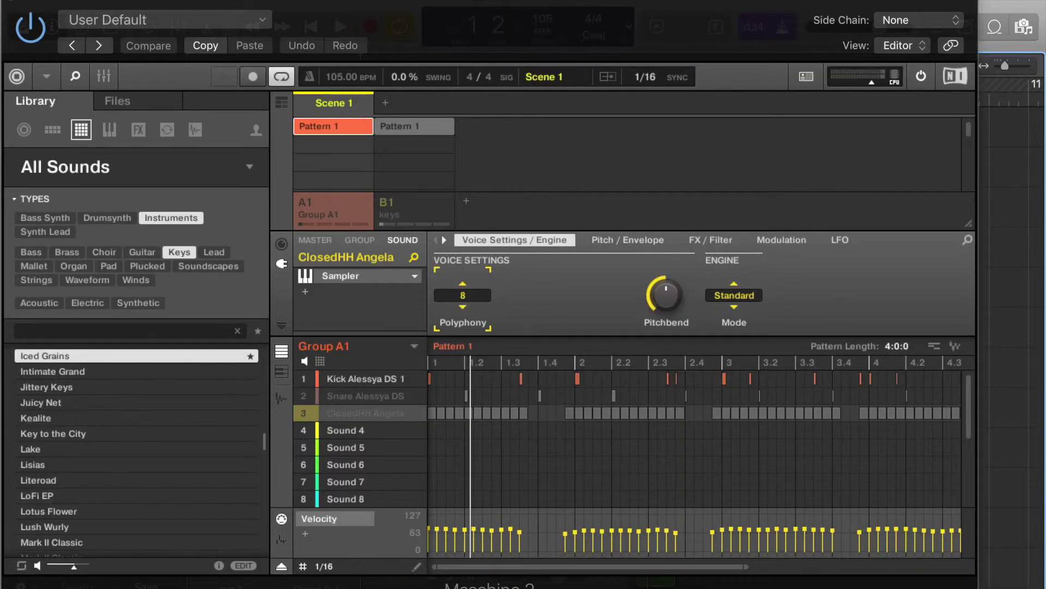
Close the Maschine plug-in window and mute the Inst 1 track.
left_click_drag(747, 18, 594, 11)
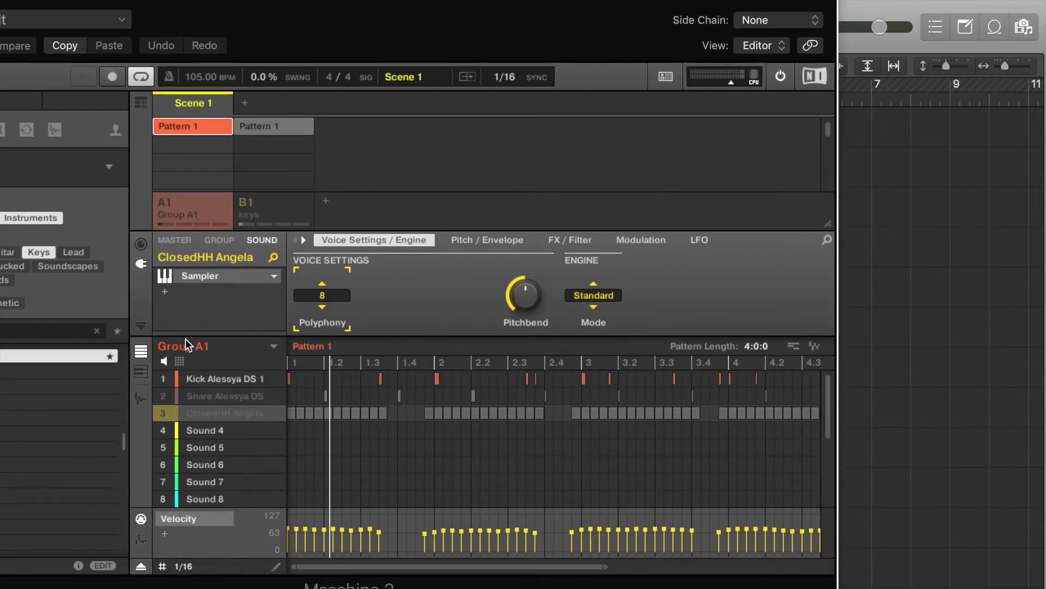
left_click_drag(327, 32, 602, 264)
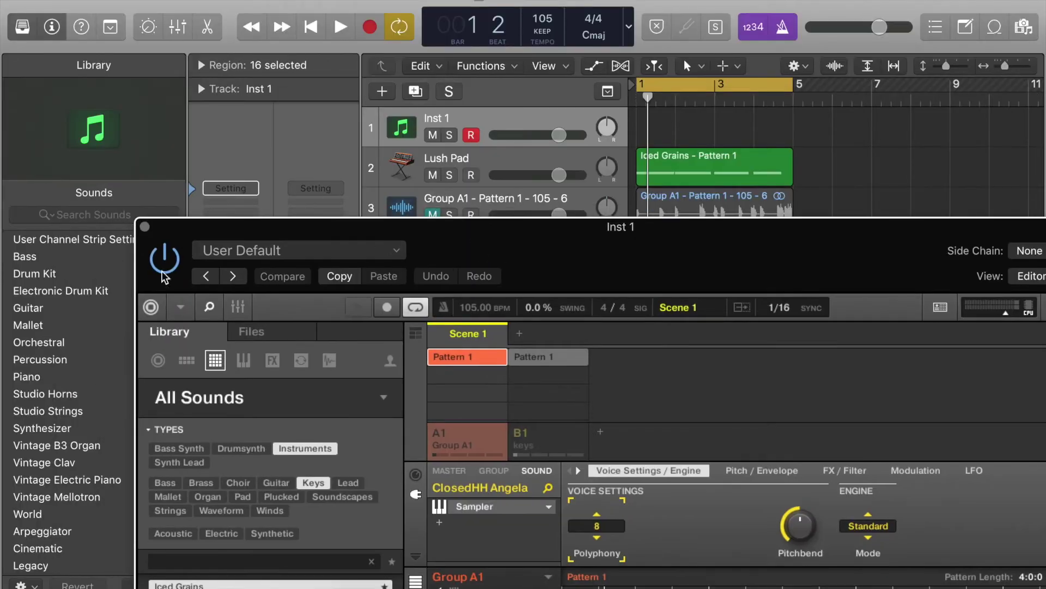
left_click(144, 226)
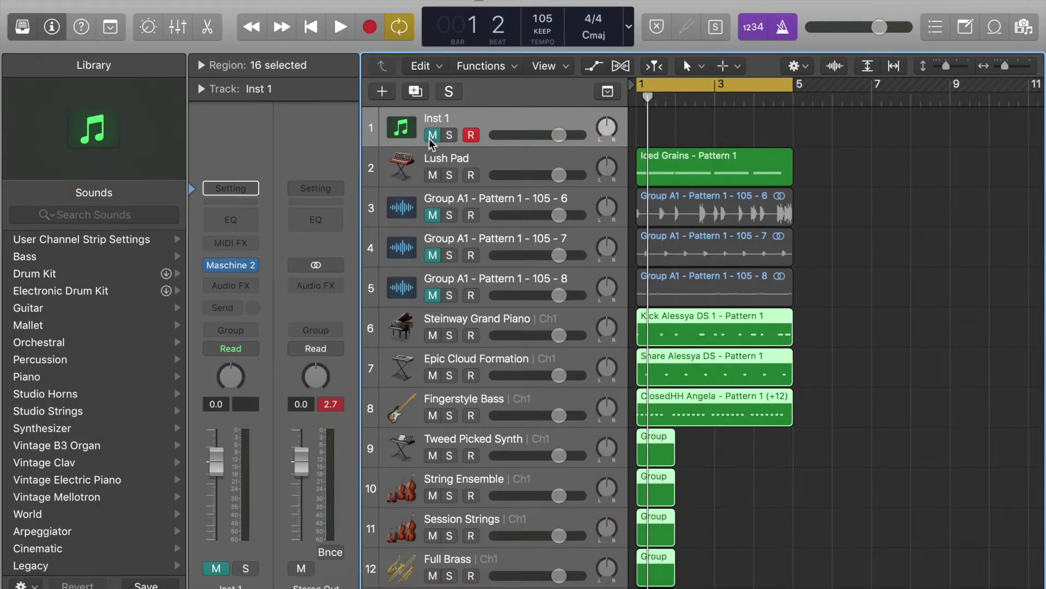
Delete all imported MIDI tracks below Fingerstyle Bass, keeping only the kick, snare and closed hi-hat tracks.
scroll(435, 164, "down", 8)
left_click(485, 314)
key("super+BackSpace")
key("super+BackSpace")
key("super+BackSpace")
key("super+BackSpace")
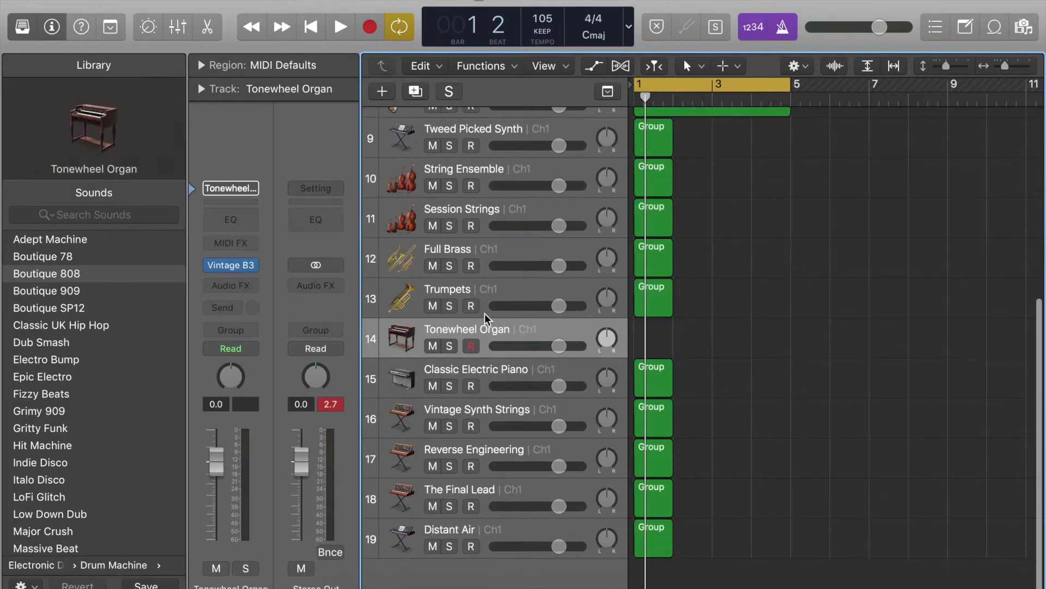
key("super+BackSpace")
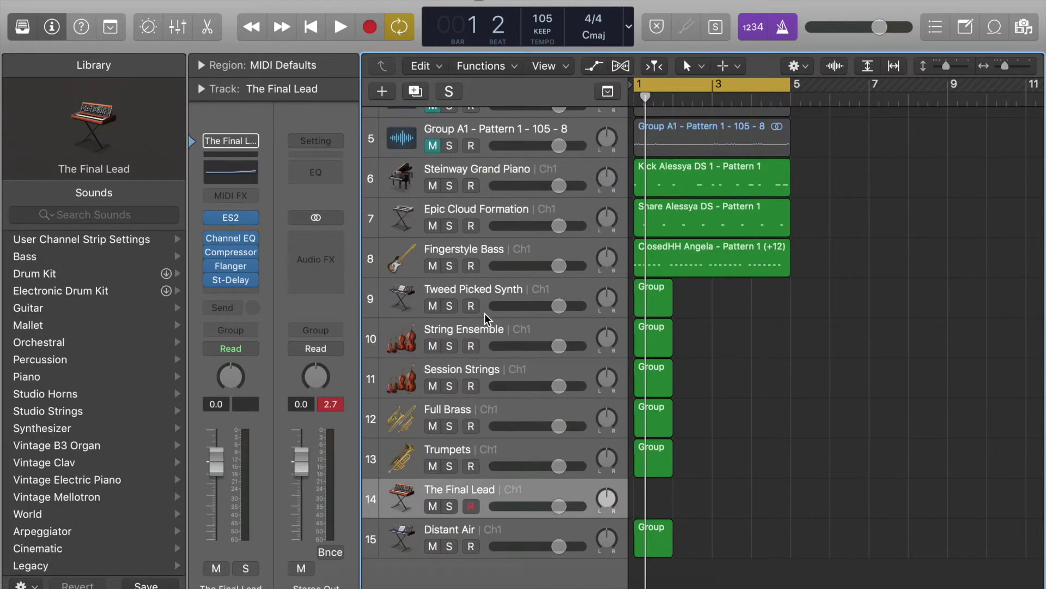
key("super+BackSpace")
key("super+BackSpace")
key("super+BackSpace")
key("super+BackSpace")
key("super+BackSpace")
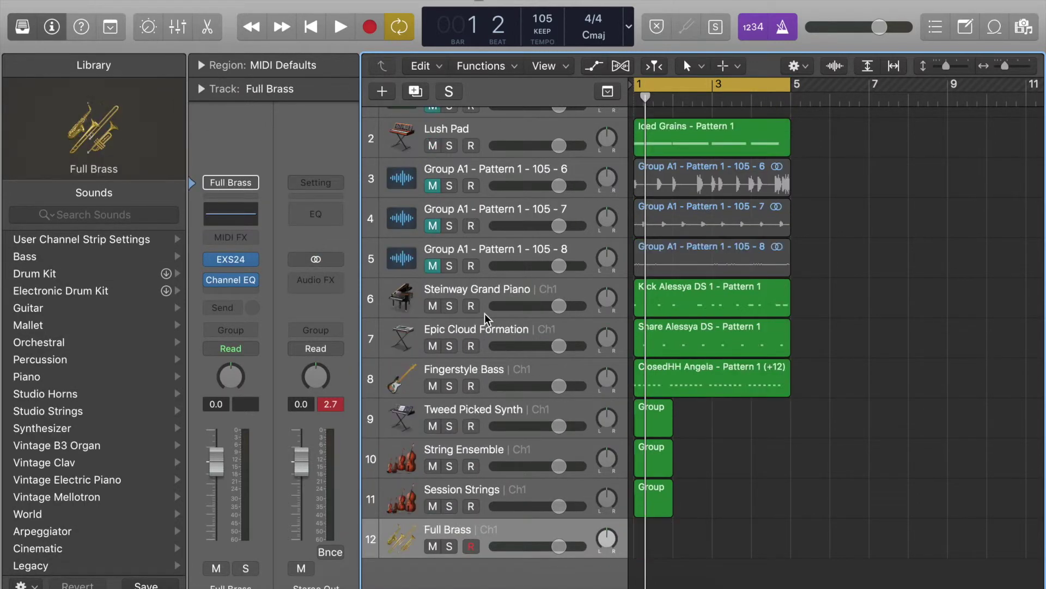
key("super+BackSpace")
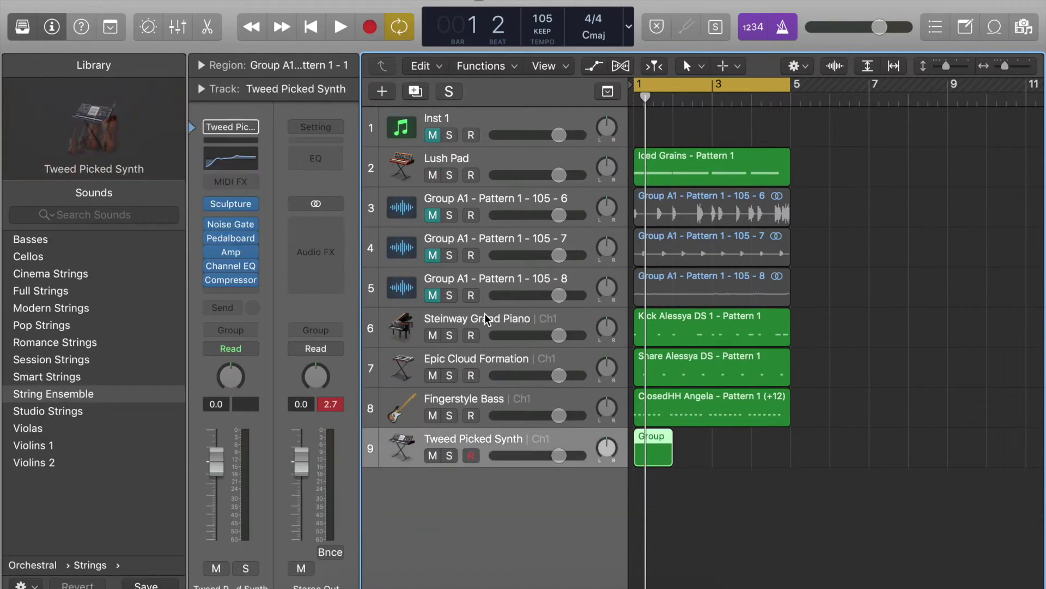
key("super+BackSpace")
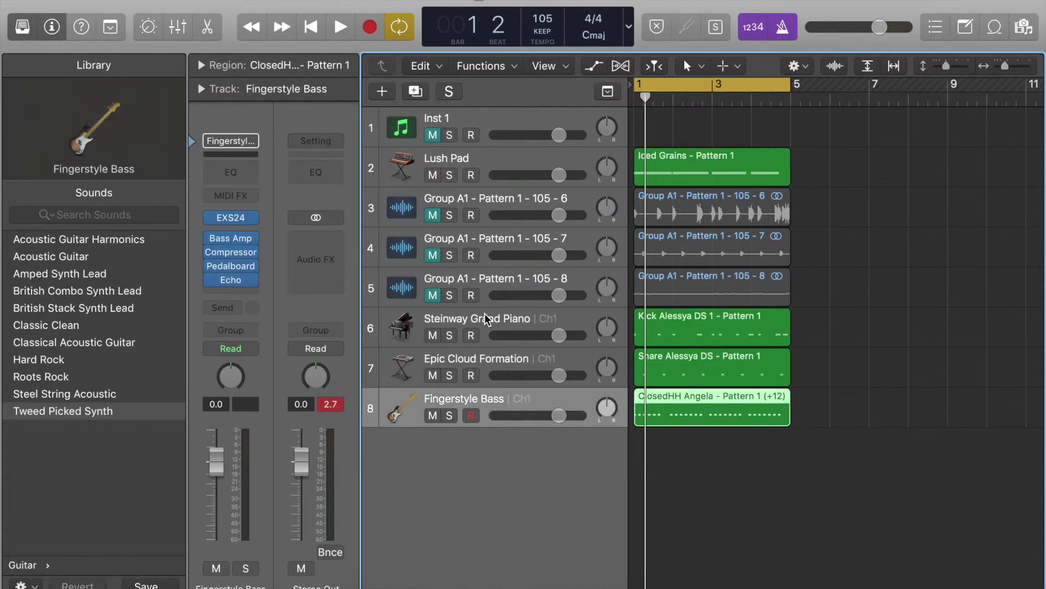
Mute the Epic Cloud Formation and Fingerstyle Bass tracks, and rename the Steinway Grand Piano track as kick.
left_click(486, 311)
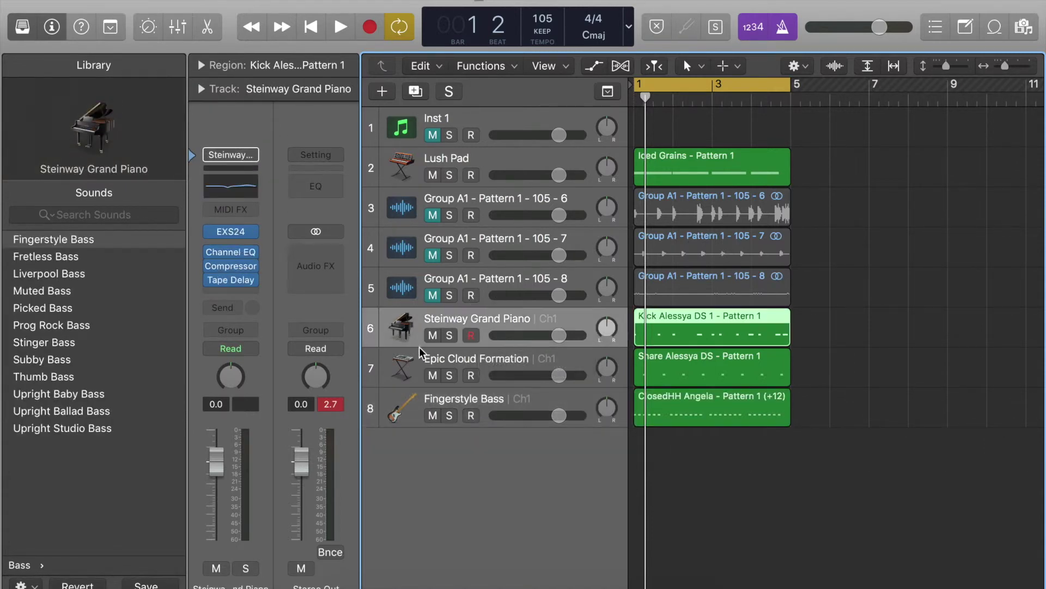
left_click(433, 375)
left_click(433, 416)
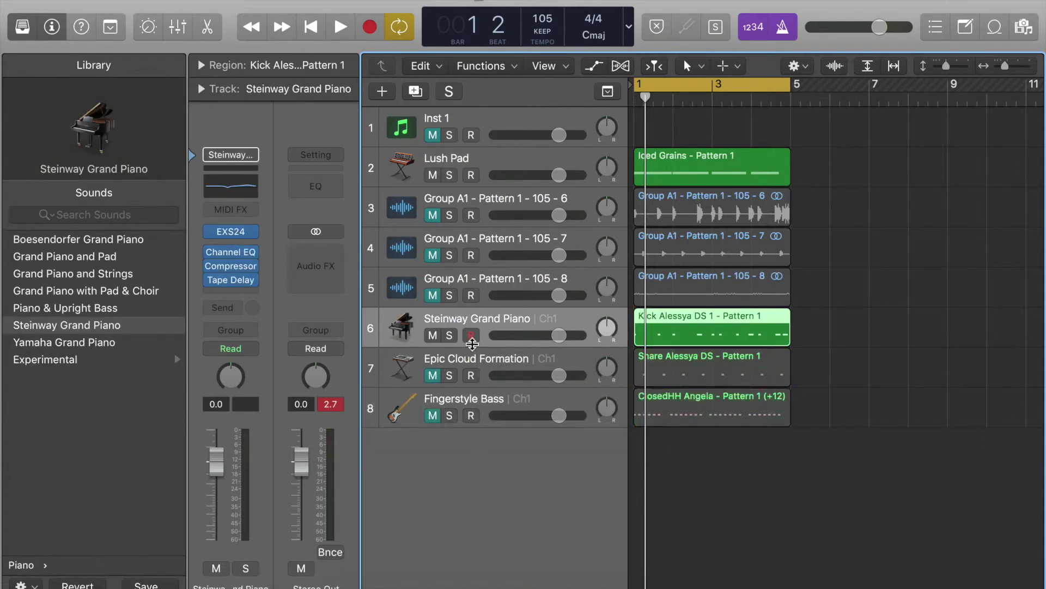
double_click(491, 319)
type("kick")
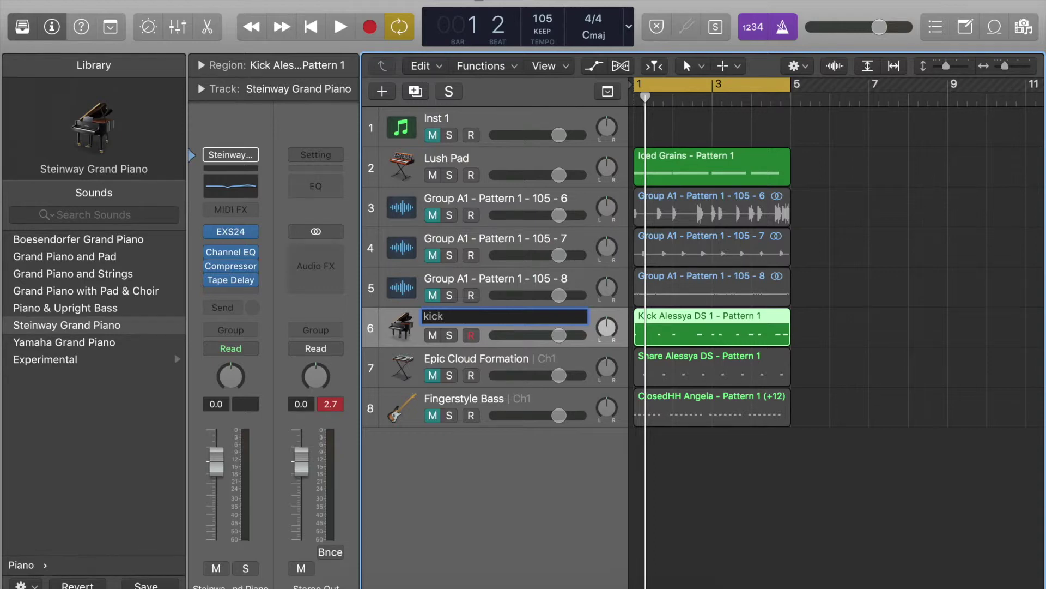
key("Return")
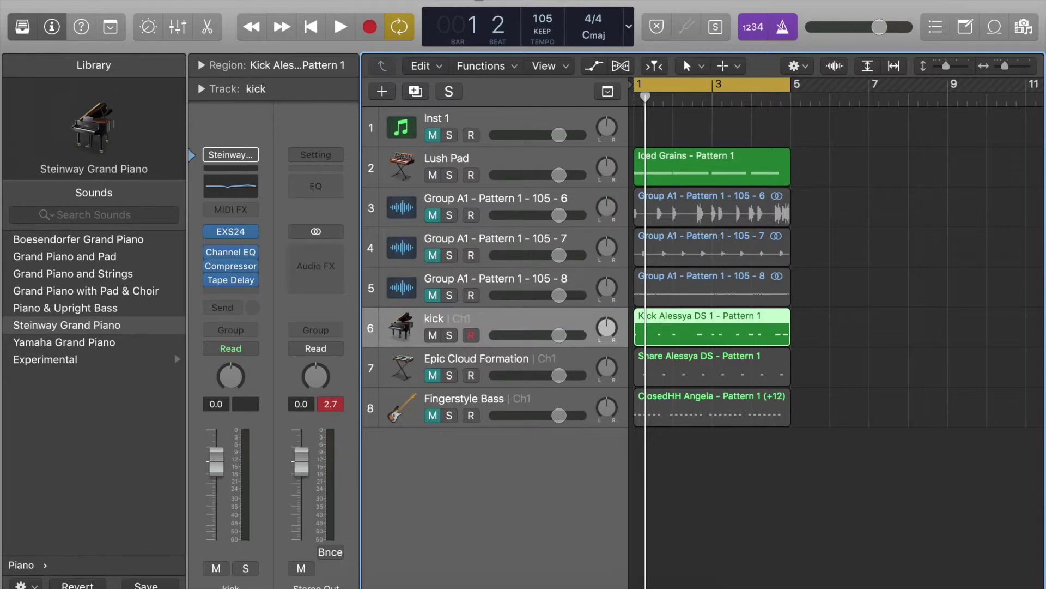
Bypass the piano effects on the kick track, load Drum Machine Designer as its instrument and close the plug-in windows.
left_click(210, 254)
left_click(210, 267)
left_click(210, 280)
left_click(255, 231)
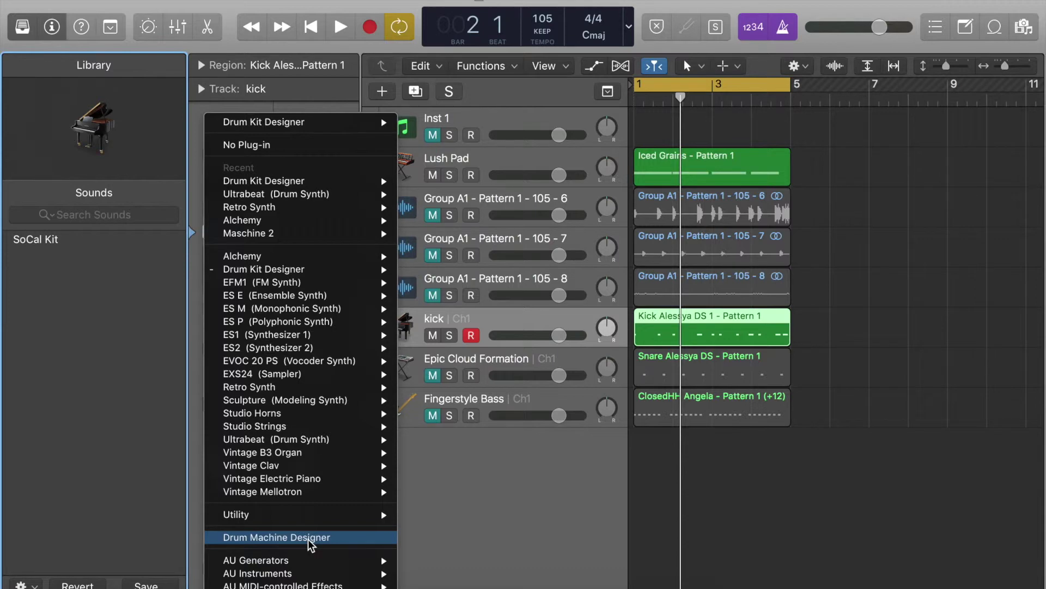
left_click(309, 538)
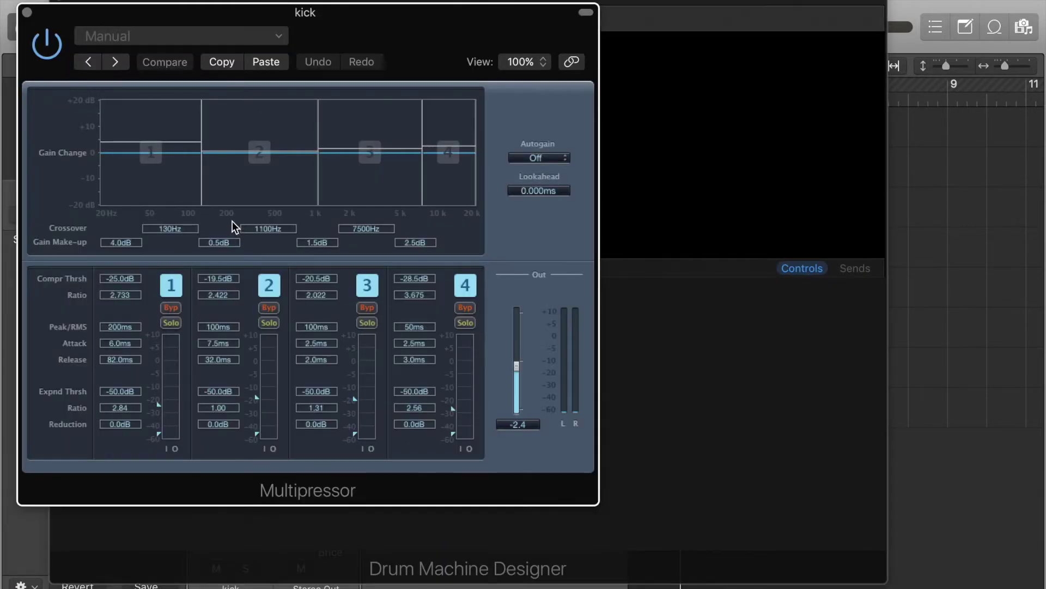
left_click(26, 12)
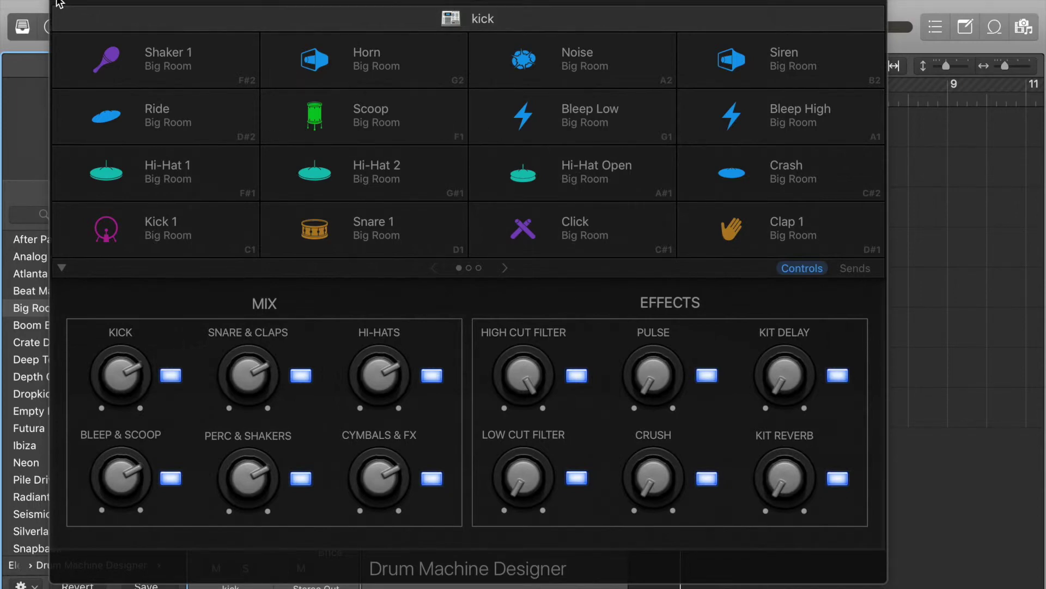
left_click(59, 4)
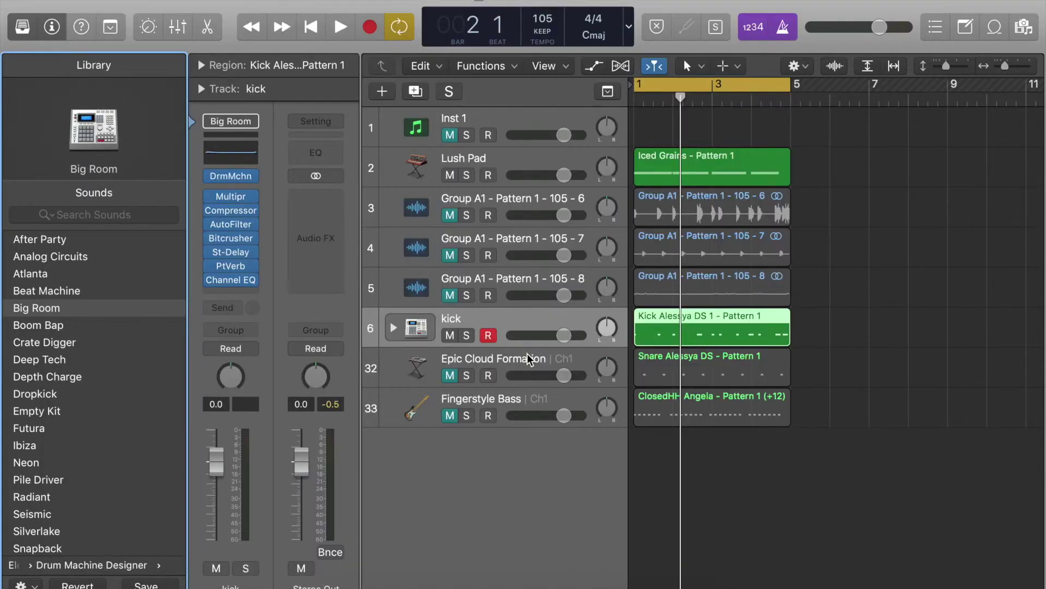
Open the kick region in an enlarged Piano Roll and check the note assignments of the Drum Machine Designer pads.
key("p")
left_click_drag(732, 417, 732, 128)
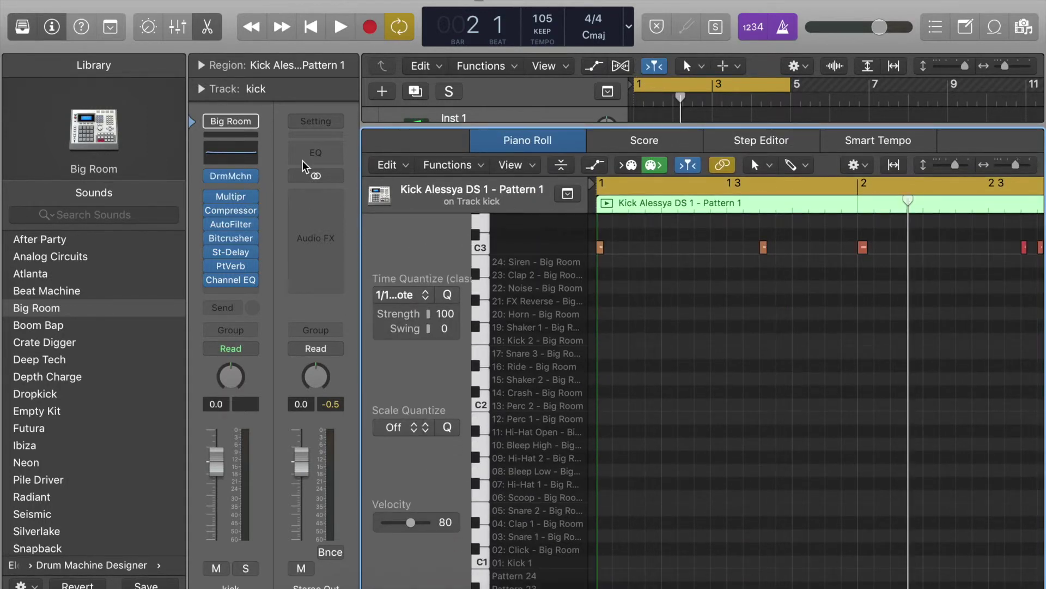
left_click(234, 176)
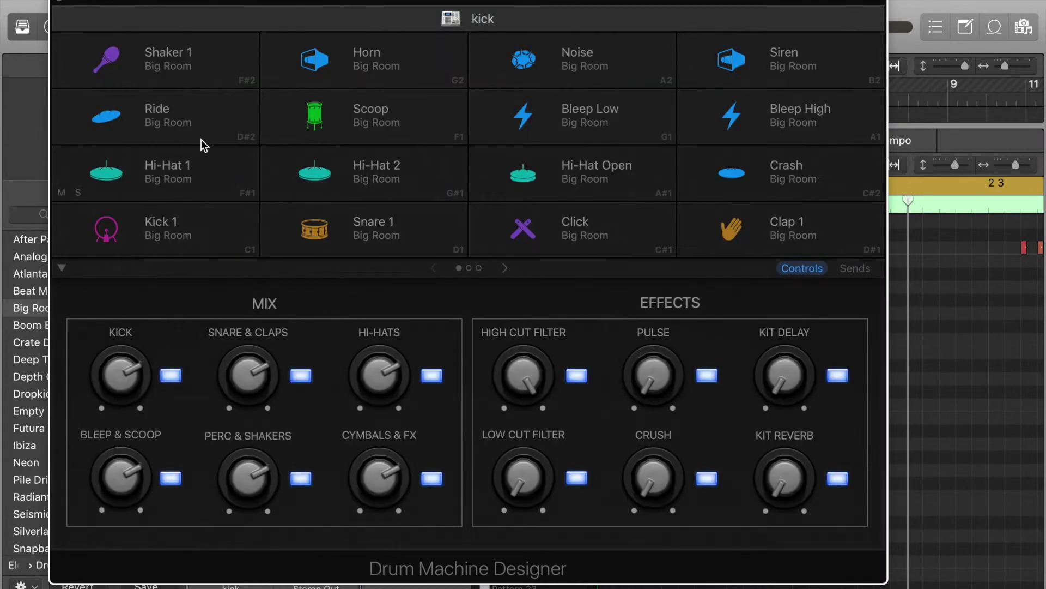
left_click(60, 2)
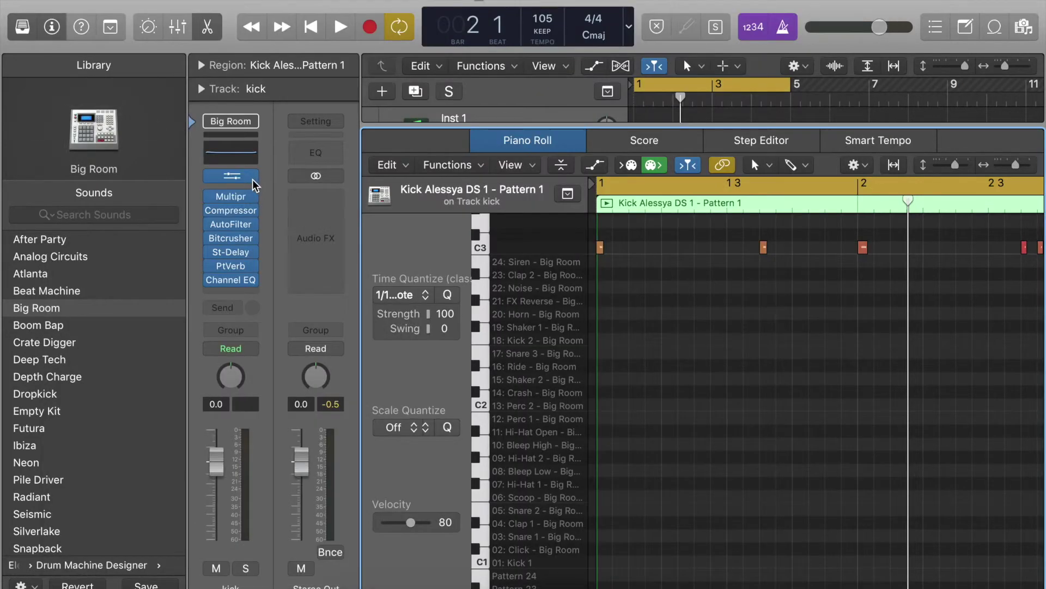
left_click(250, 177)
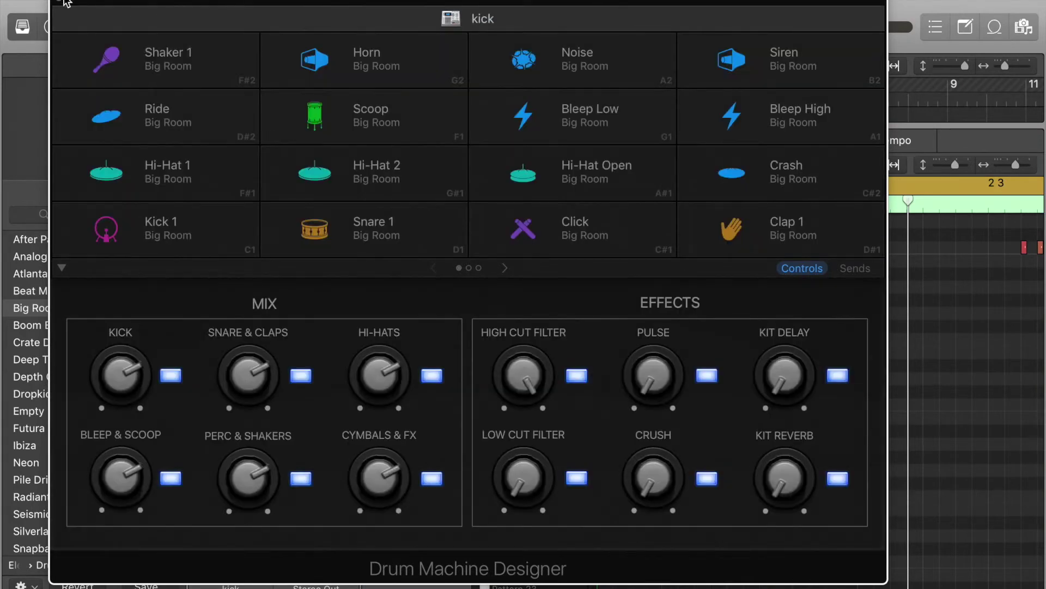
left_click(61, 2)
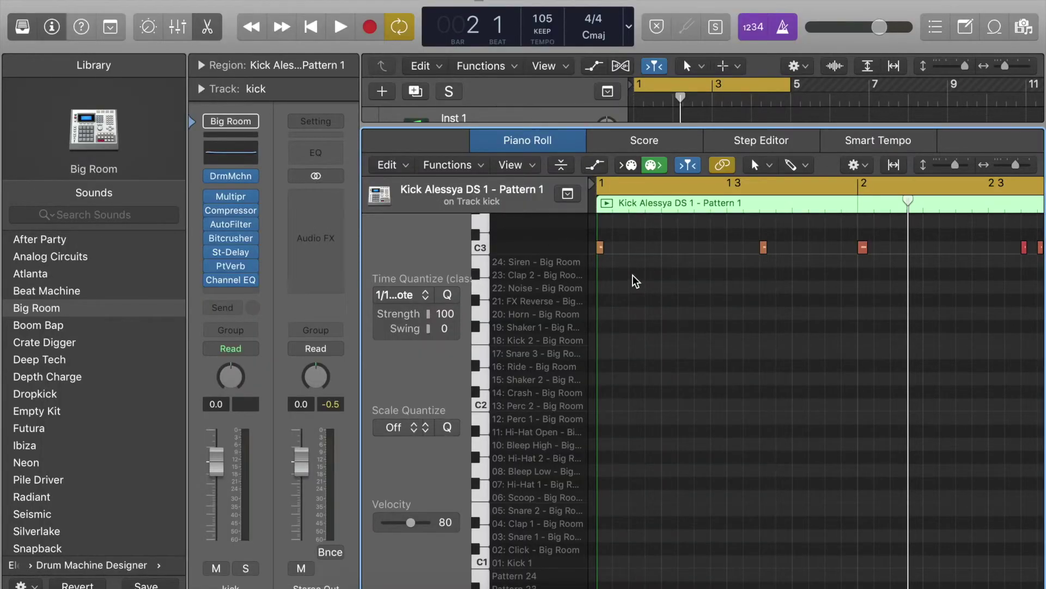
Move all kick notes from C3 down to C1 (Kick 1), start playback and close the Piano Roll.
key("super+a")
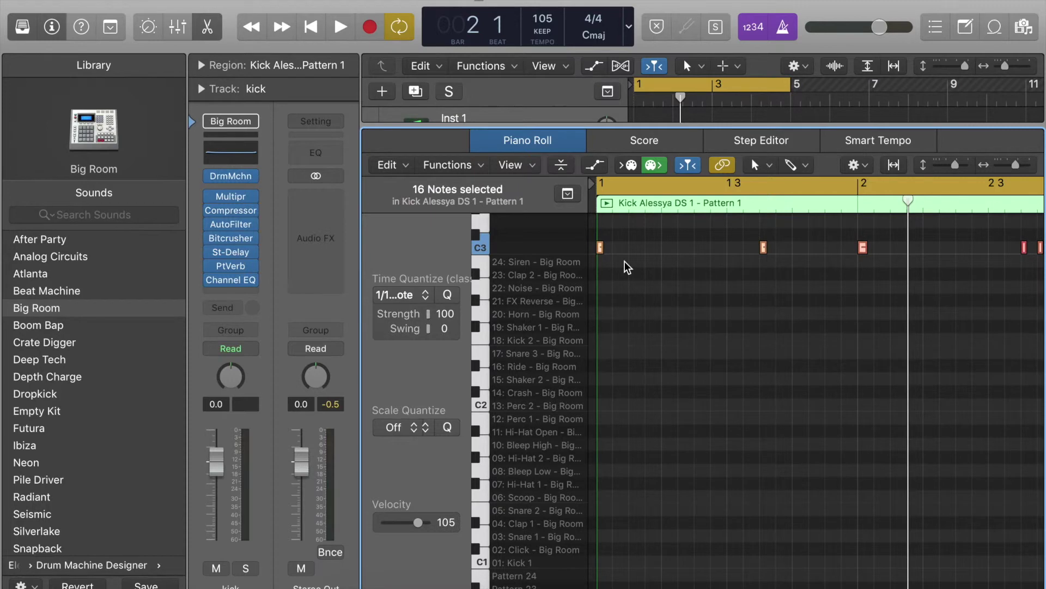
key("super+Right")
key("super+Right")
scroll(629, 263, "left", 10)
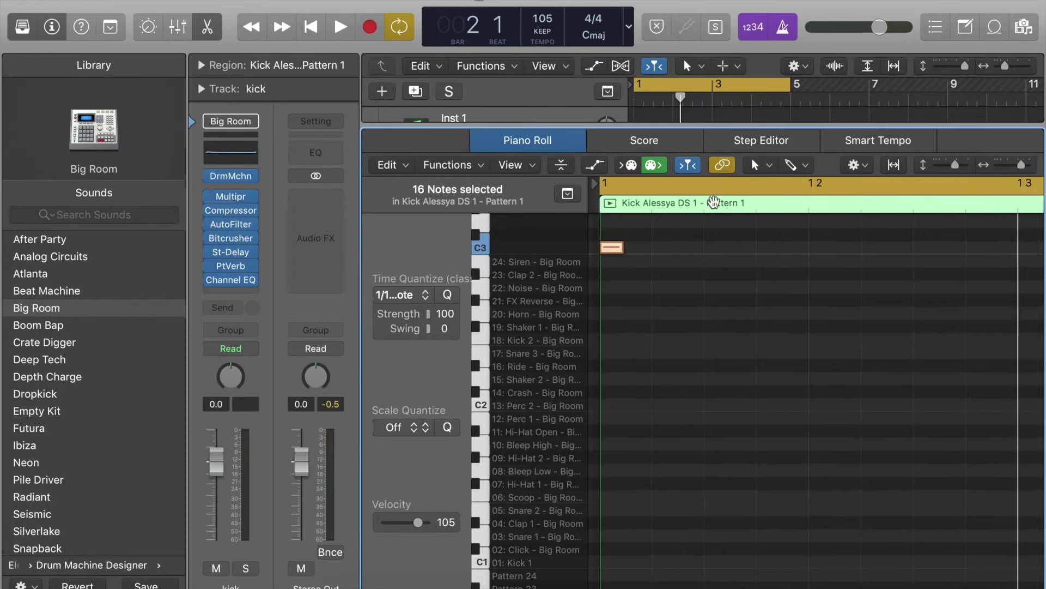
left_click(610, 249)
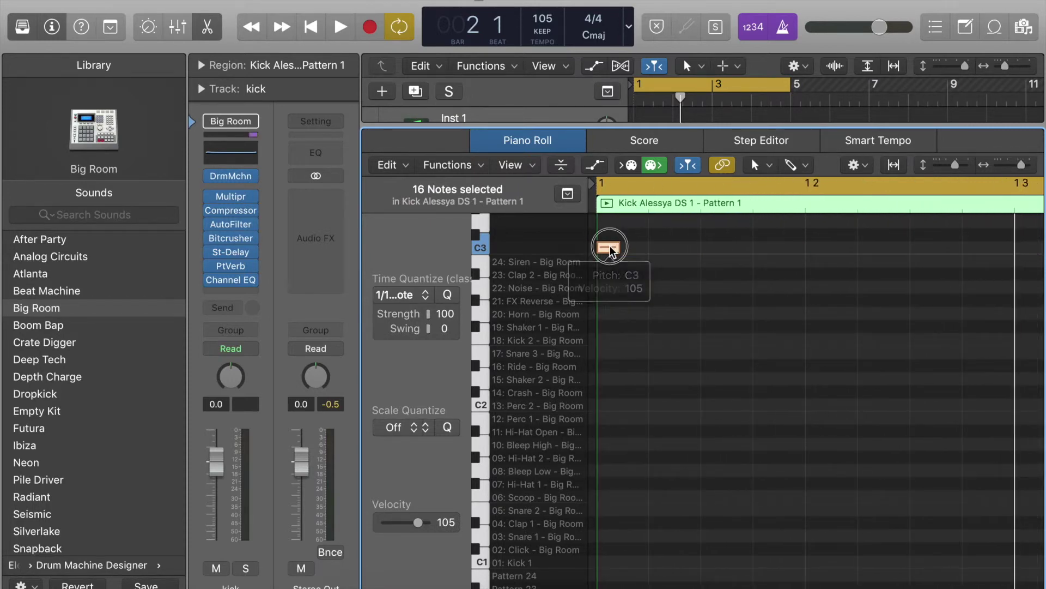
left_click_drag(612, 250, 615, 569)
key("space")
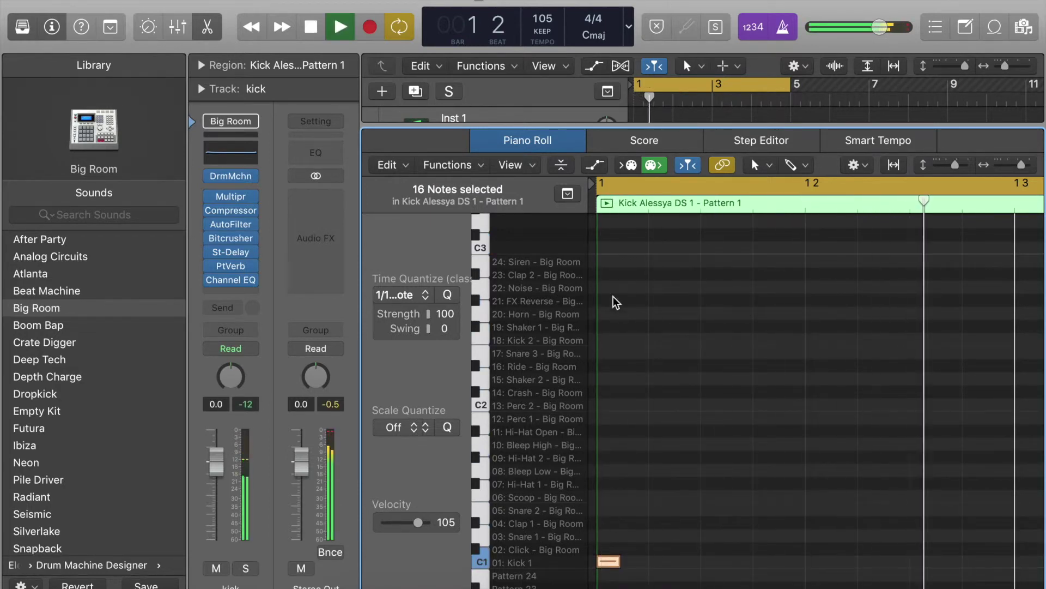
left_click_drag(596, 127, 567, 586)
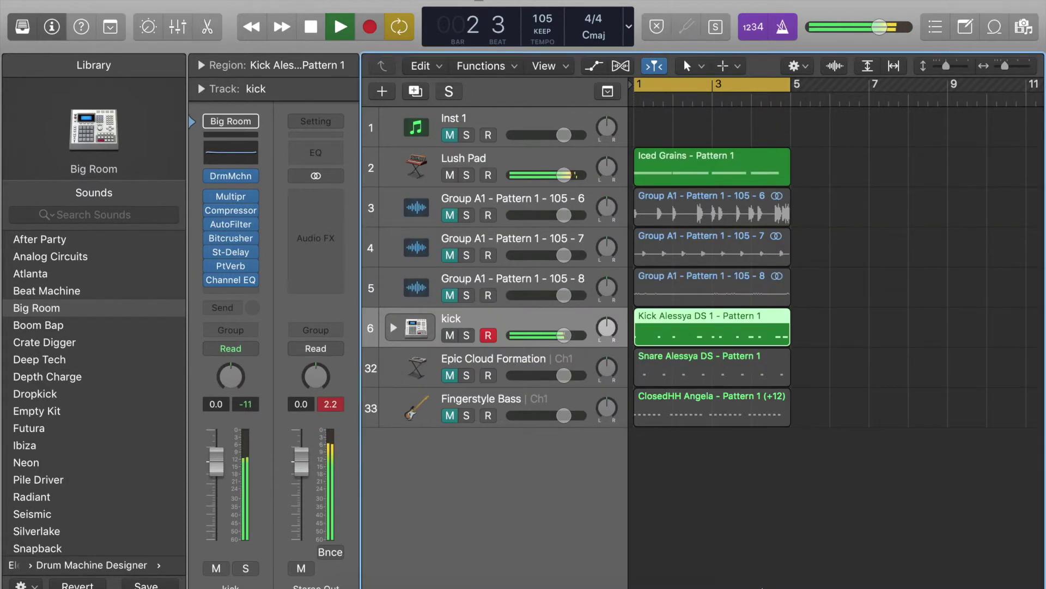
Rename the Epic Cloud Formation track, which holds the snare pattern, as kick.
left_click(491, 360)
double_click(488, 359)
type("kick")
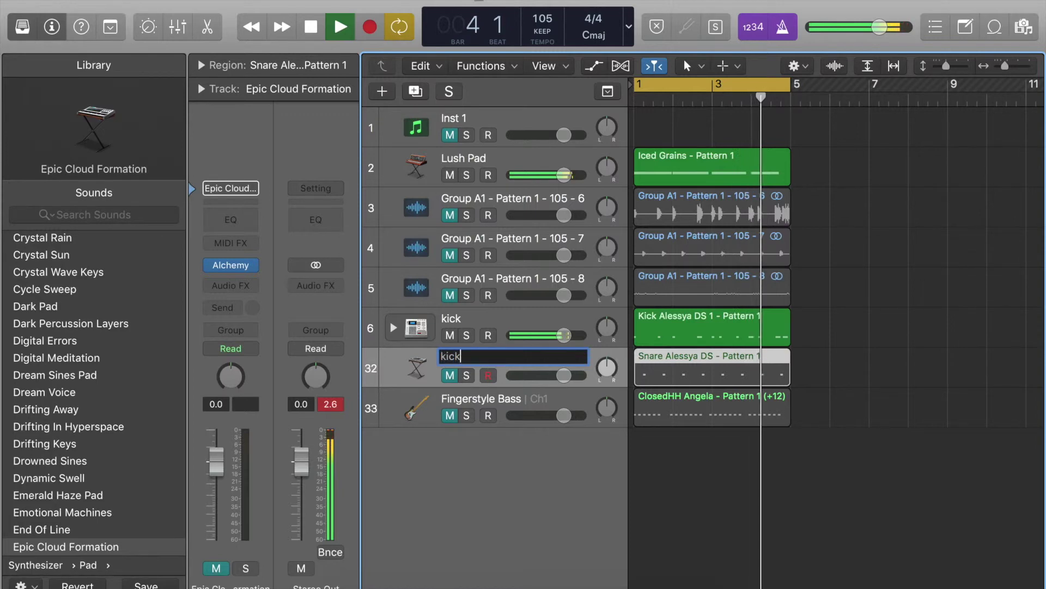
key("Return")
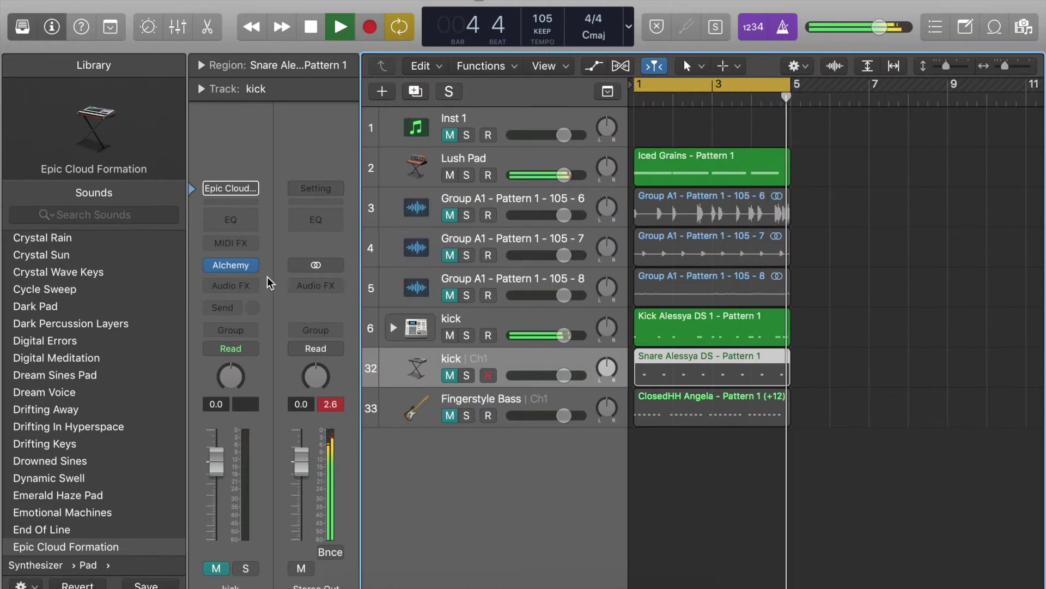
Load Drum Machine Designer as the instrument on the snare pattern's track, stop playback and open the plug-in's pads.
left_click(250, 265)
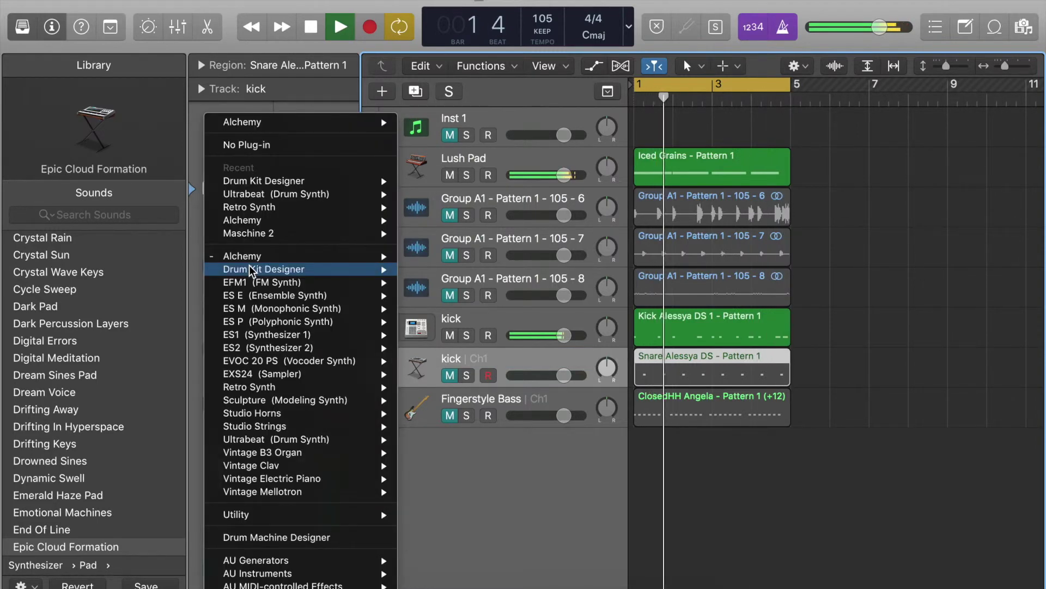
left_click(304, 538)
key("space")
left_click(231, 177)
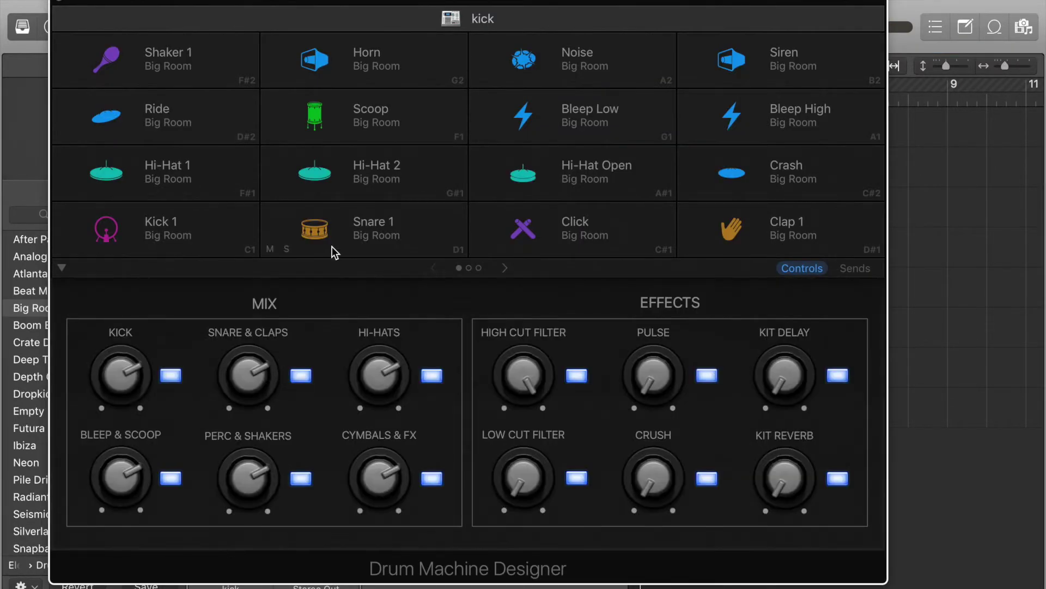
Audition the Snare 1, Snare 2 and Snare 3 pads of the Big Room kit and close the plug-in window.
left_click(329, 235)
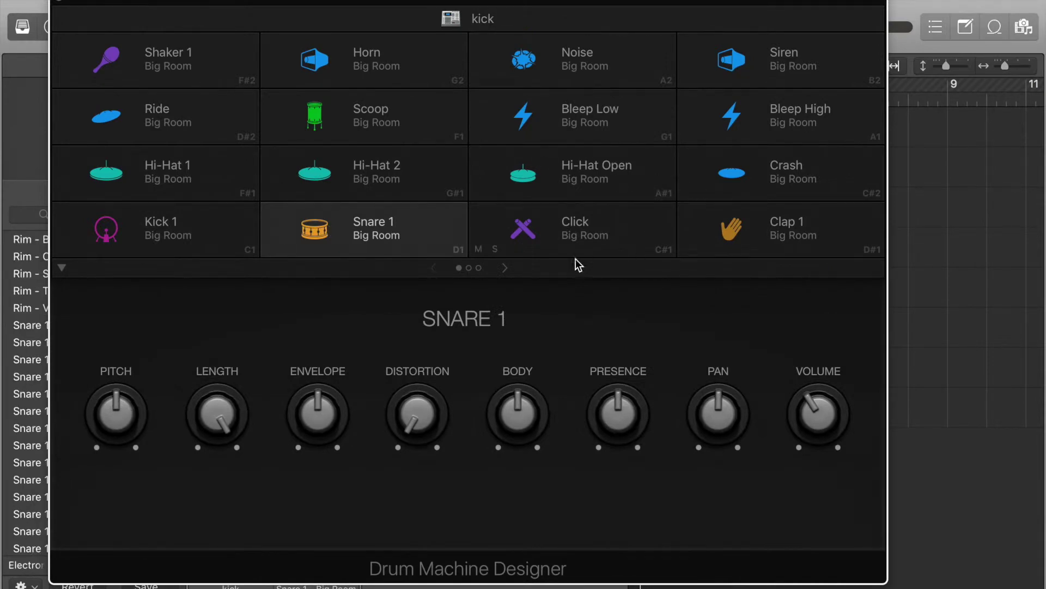
left_click(509, 266)
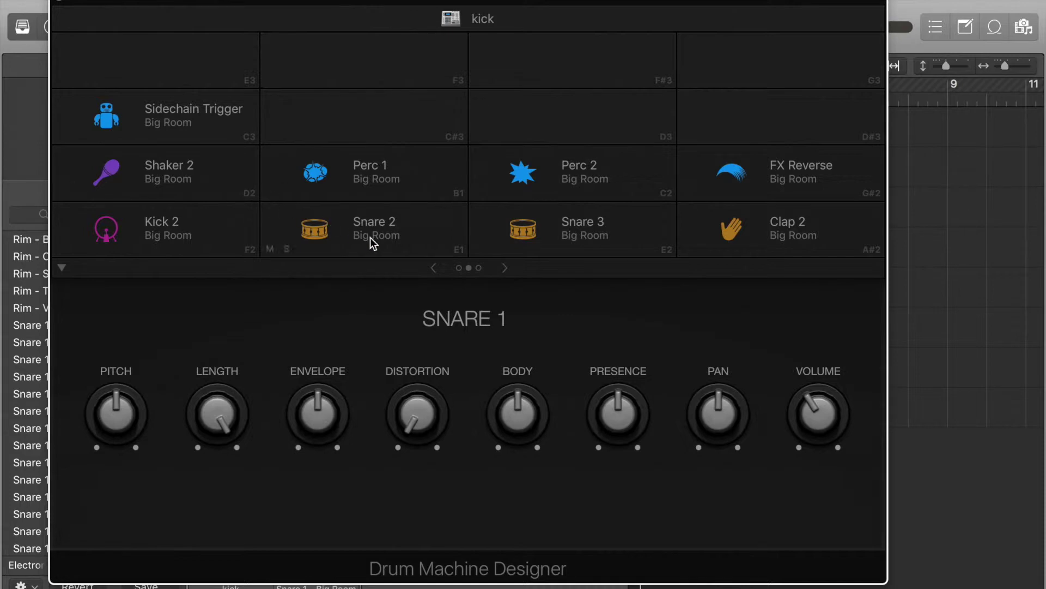
left_click(384, 232)
left_click(529, 218)
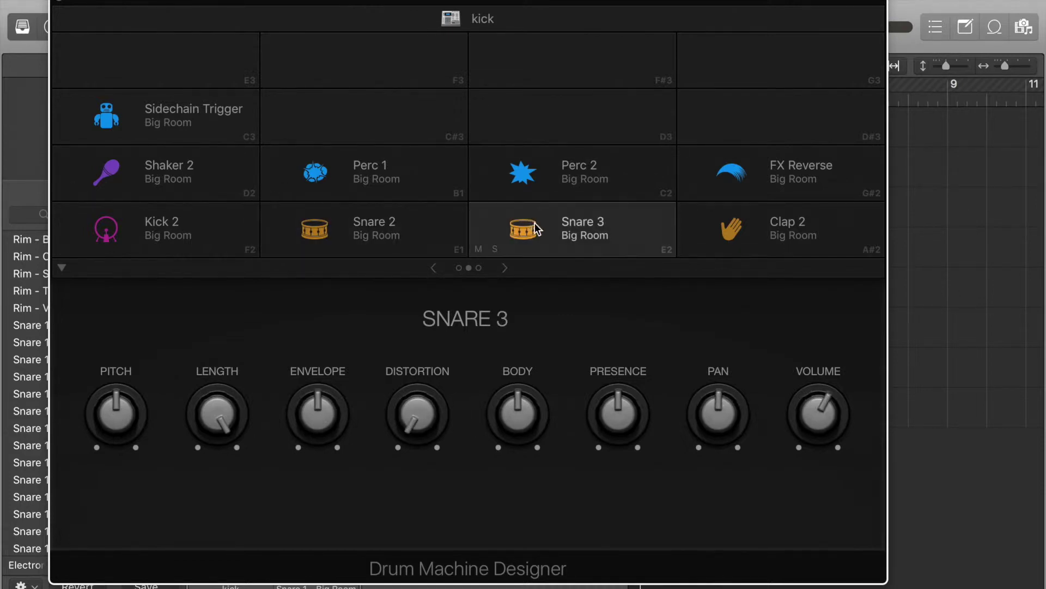
left_click(59, 8)
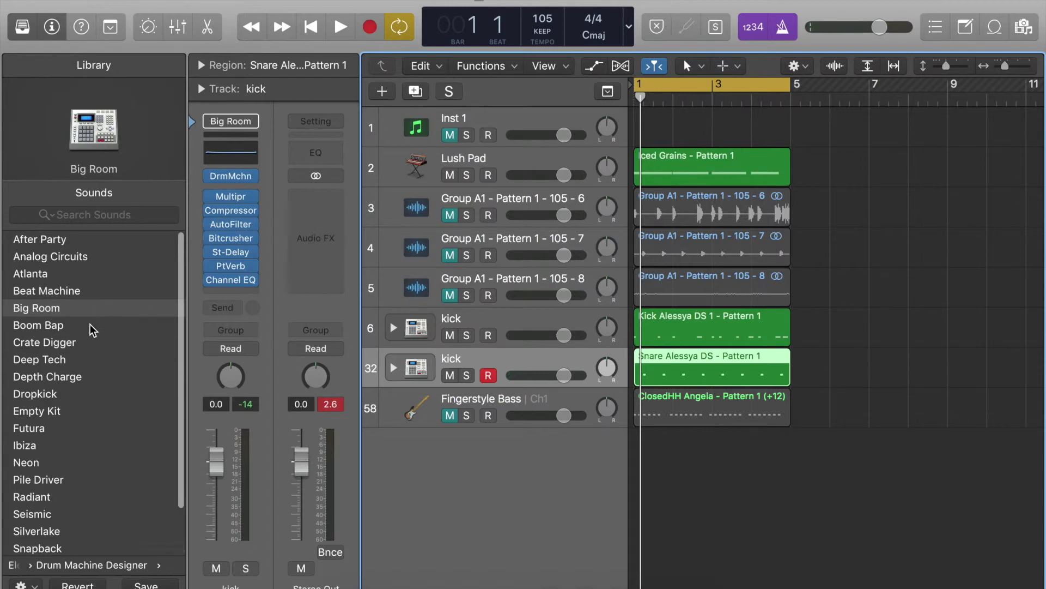
Load the Trap Door kit on the snare pattern's track and open its region in the Piano Roll.
scroll(51, 472, "down", 2)
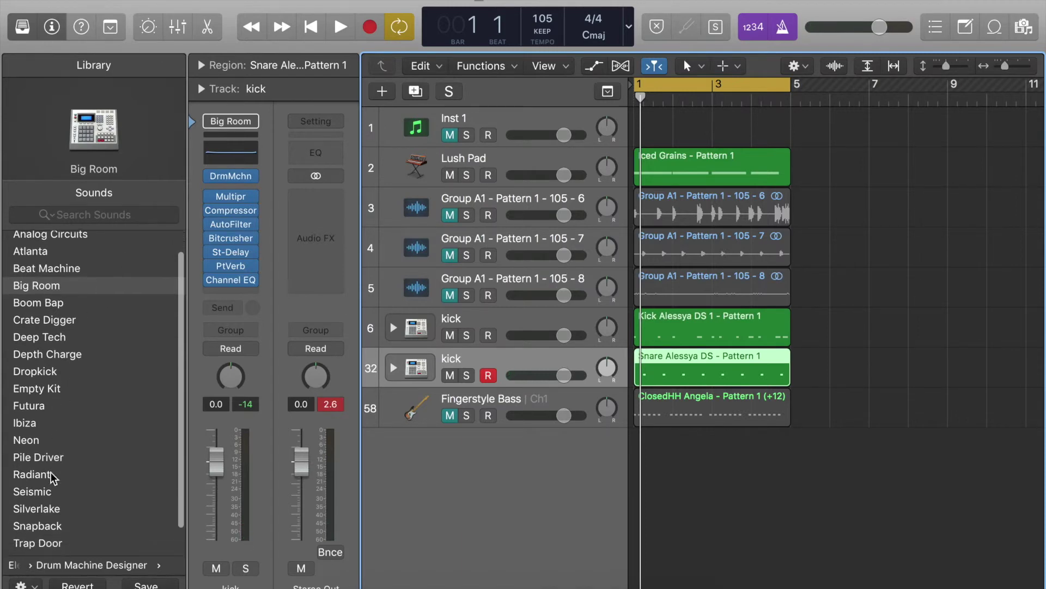
left_click(35, 531)
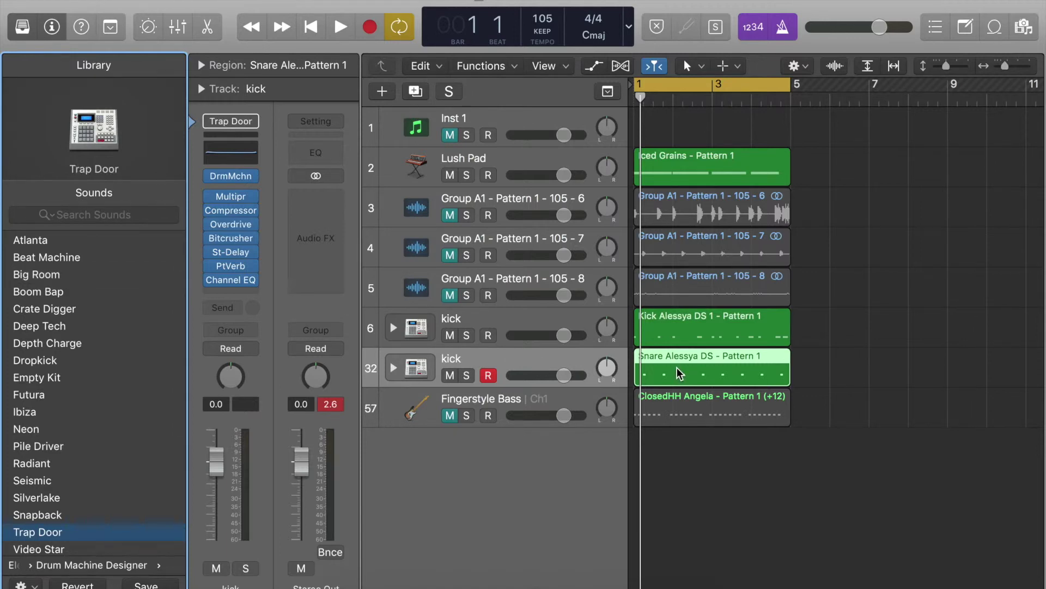
left_click(653, 369)
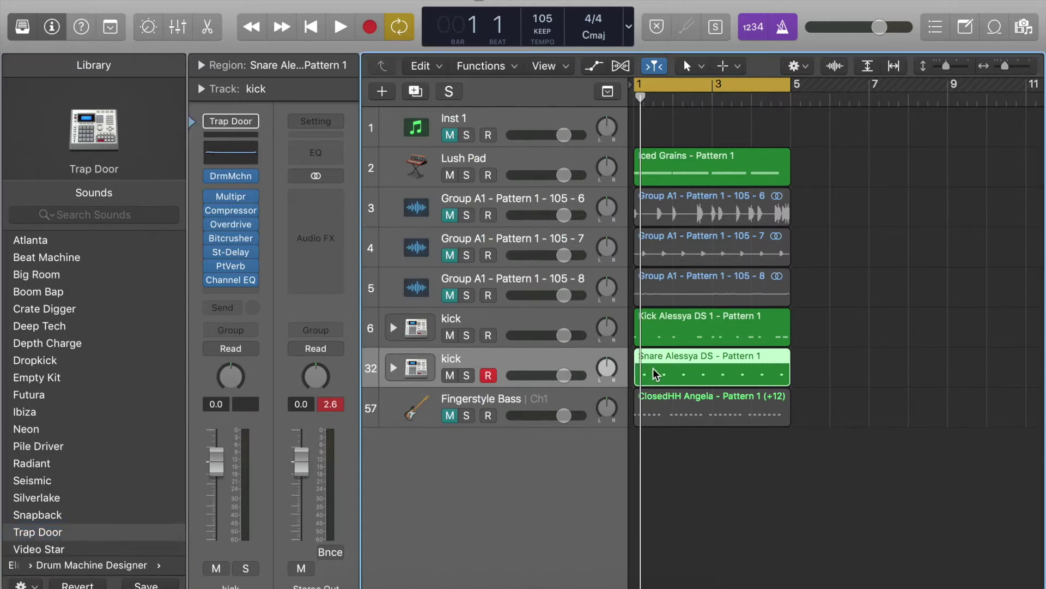
double_click(654, 372)
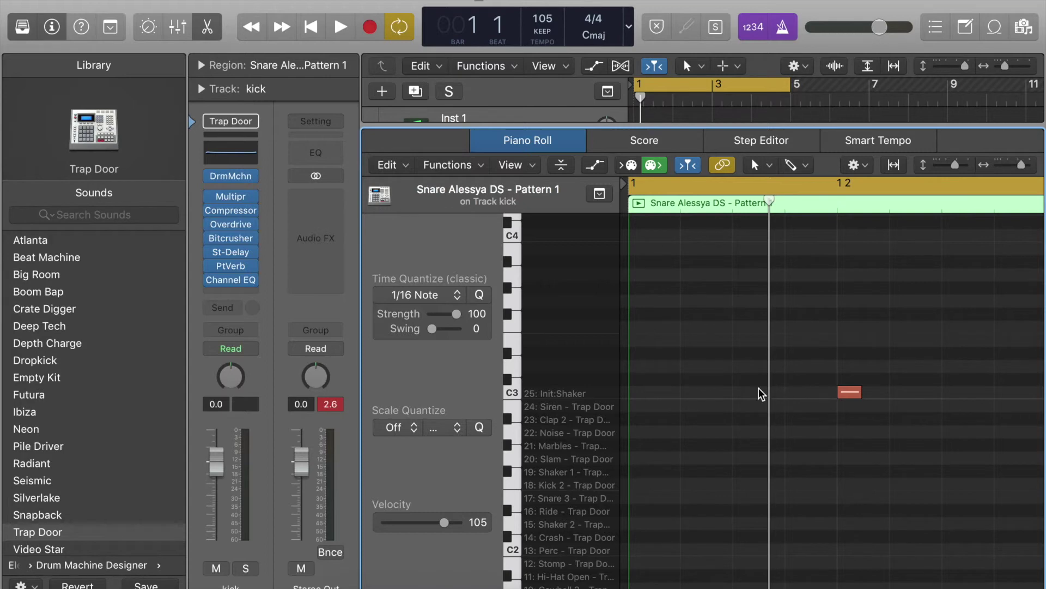
Move all snare notes from C3 down to the Snare 2 row, start playback and shrink the Piano Roll.
key("super+a")
scroll(777, 390, "down", 2)
scroll(776, 391, "down", 2)
left_click_drag(846, 318, 848, 463)
left_click_drag(847, 504, 841, 575)
key("space")
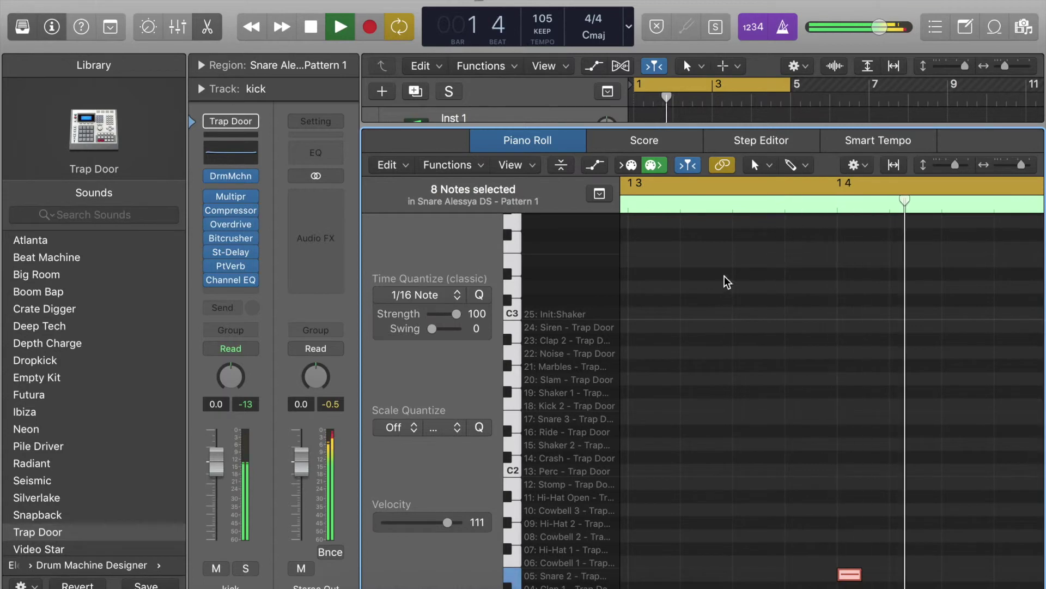
left_click_drag(678, 128, 725, 480)
Replace the Fingerstyle Bass track's instrument with Drum Machine Designer, load the Trap Door kit, unmute the track and stop playback.
left_click(527, 412)
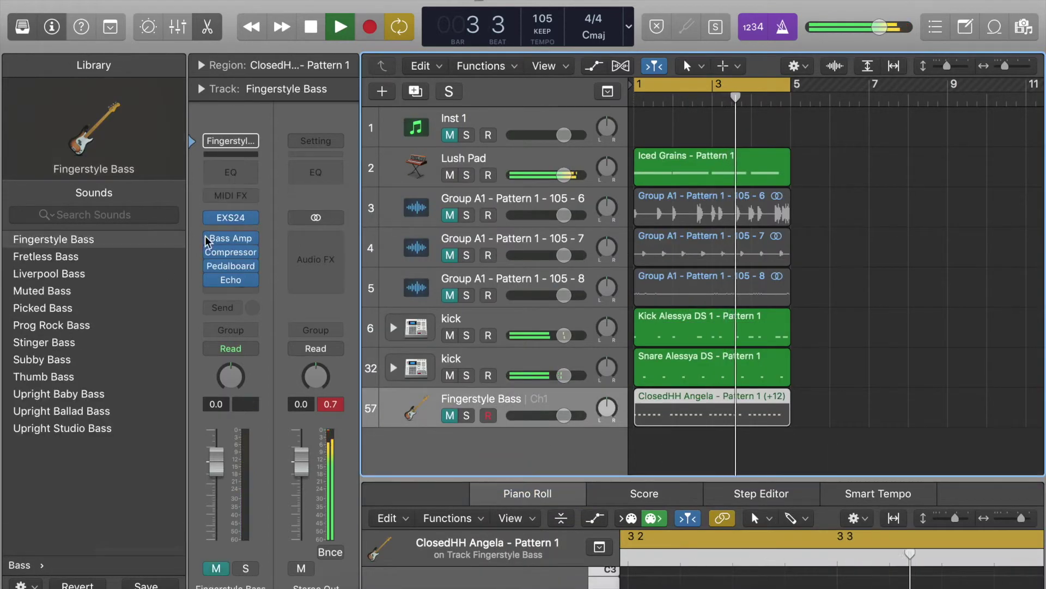
left_click(254, 218)
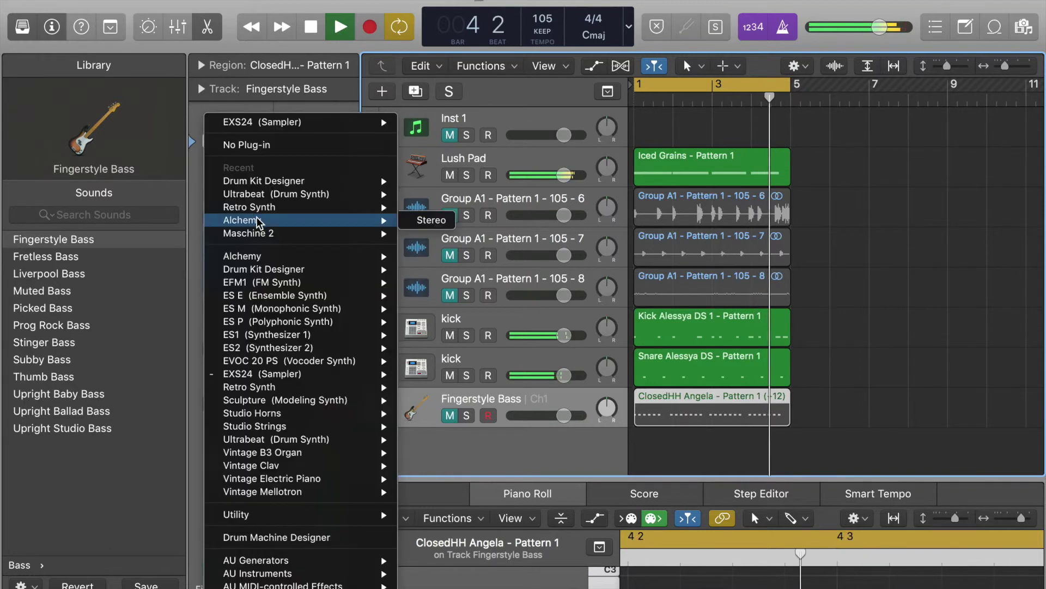
left_click(267, 536)
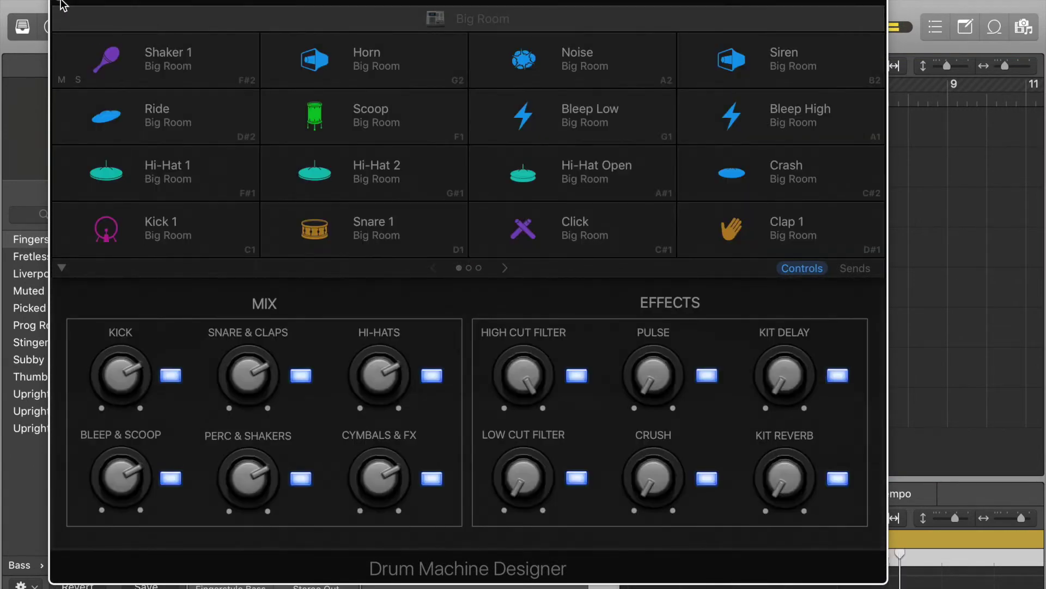
left_click(63, 4)
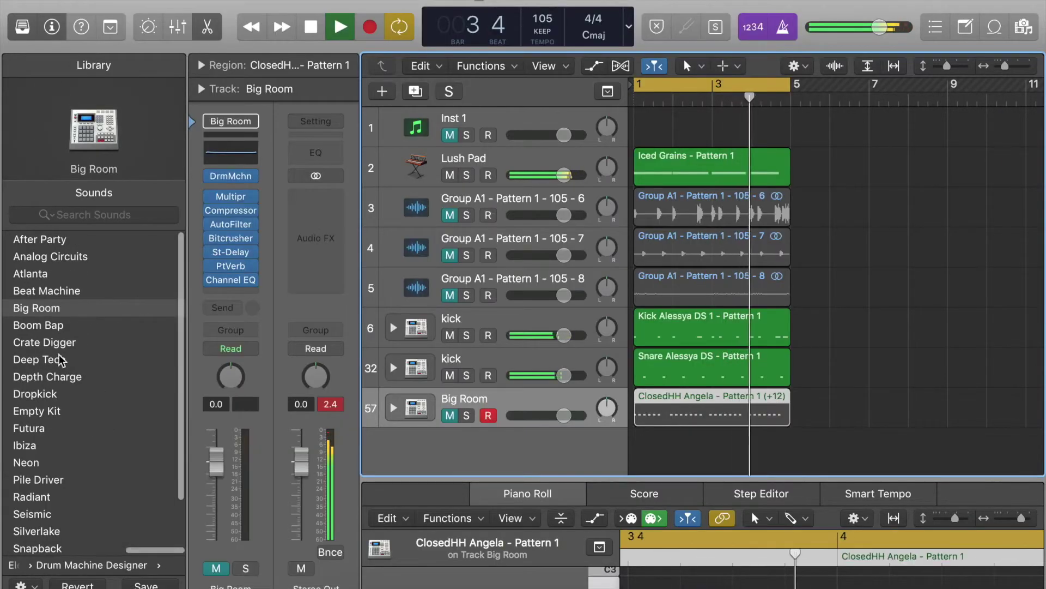
scroll(51, 412, "down", 3)
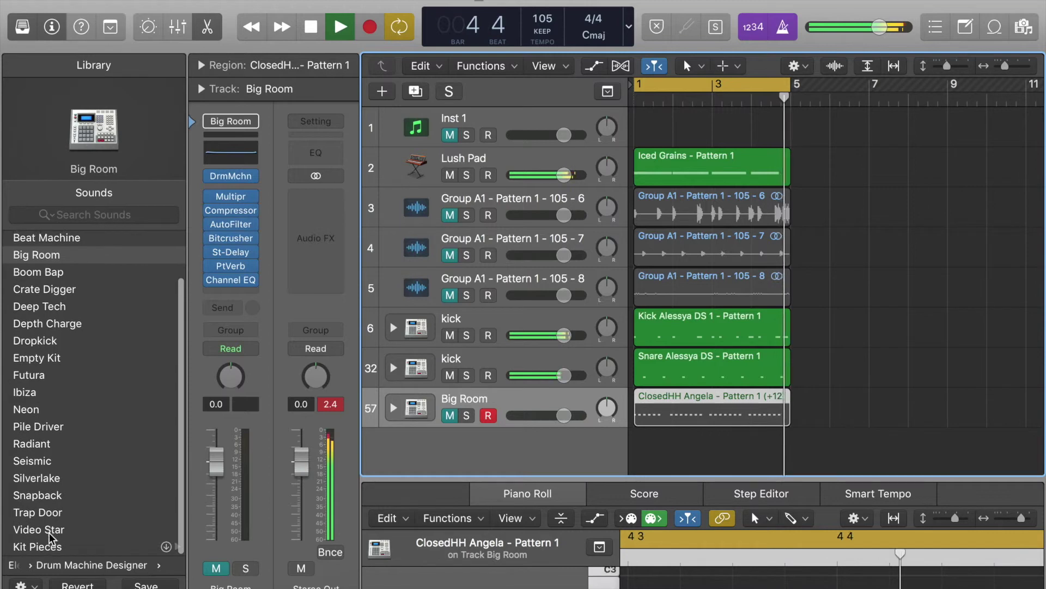
left_click(47, 510)
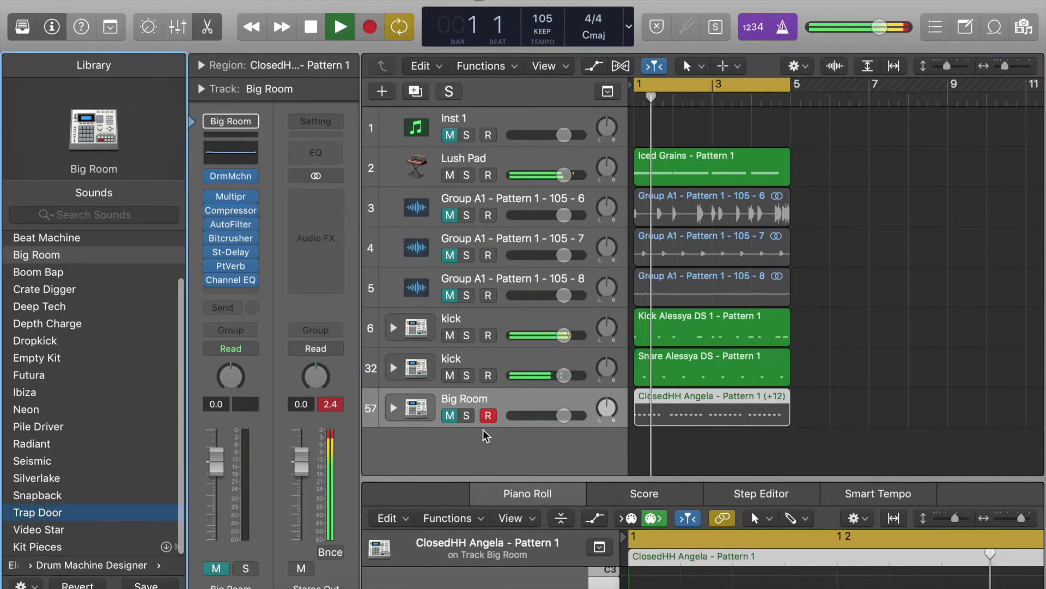
key("space")
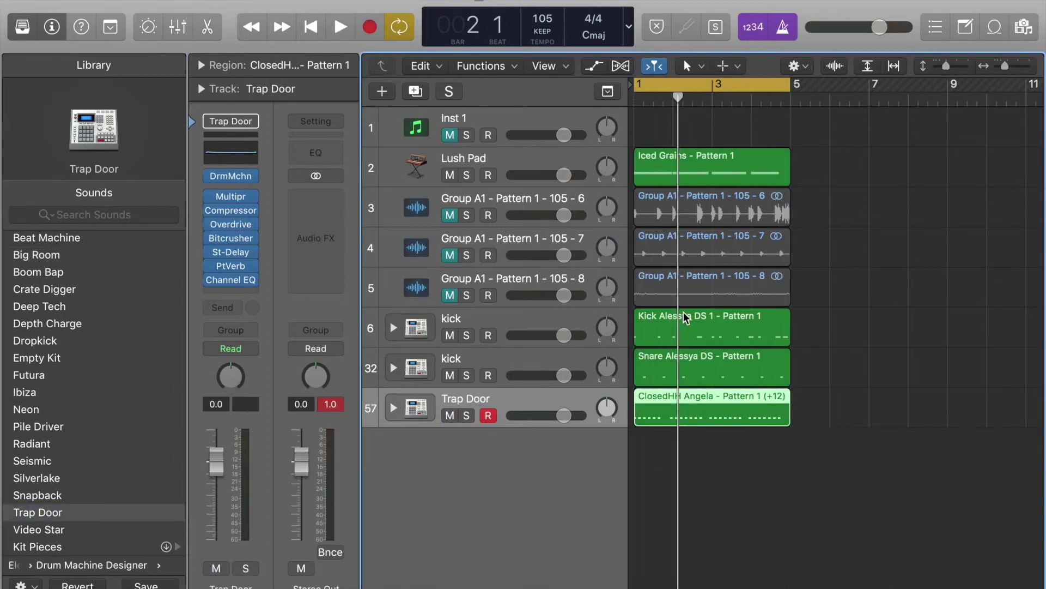
Expand the Trap Door track's kit pieces, move the ClosedHH Angela region onto the Hi-Hat 1 subtrack and play it back.
left_click(393, 408)
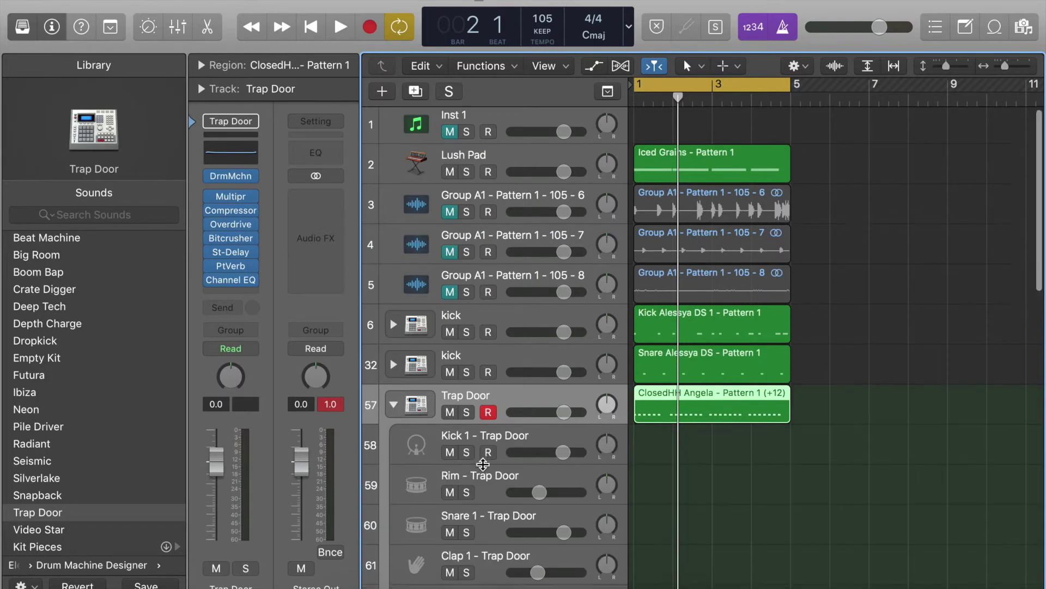
scroll(483, 464, "down", 10)
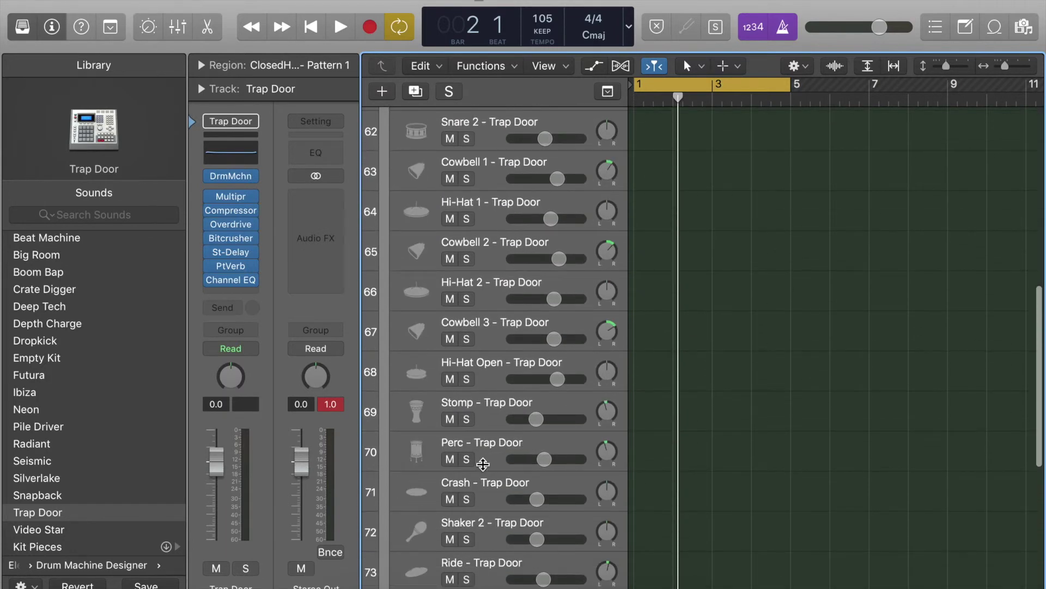
left_click(422, 372)
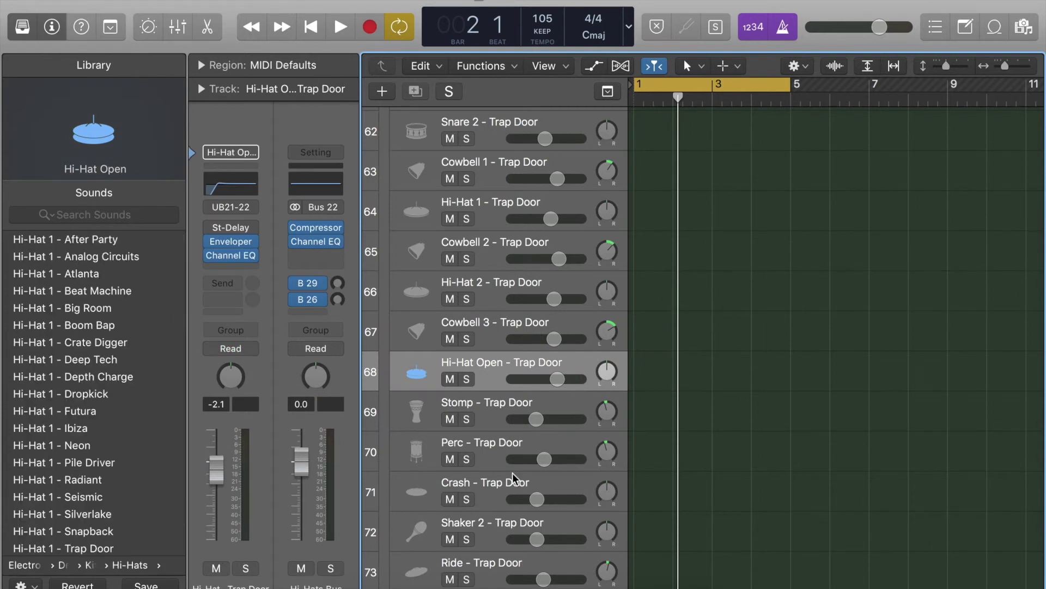
scroll(513, 472, "down", 5)
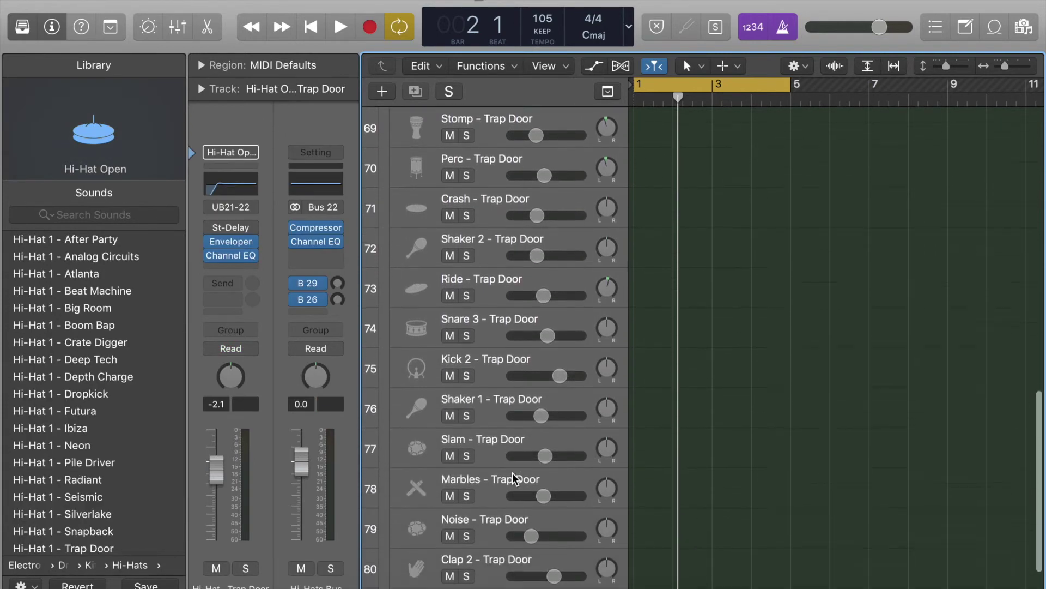
scroll(579, 366, "up", 20)
left_click_drag(668, 315, 669, 582)
key("space")
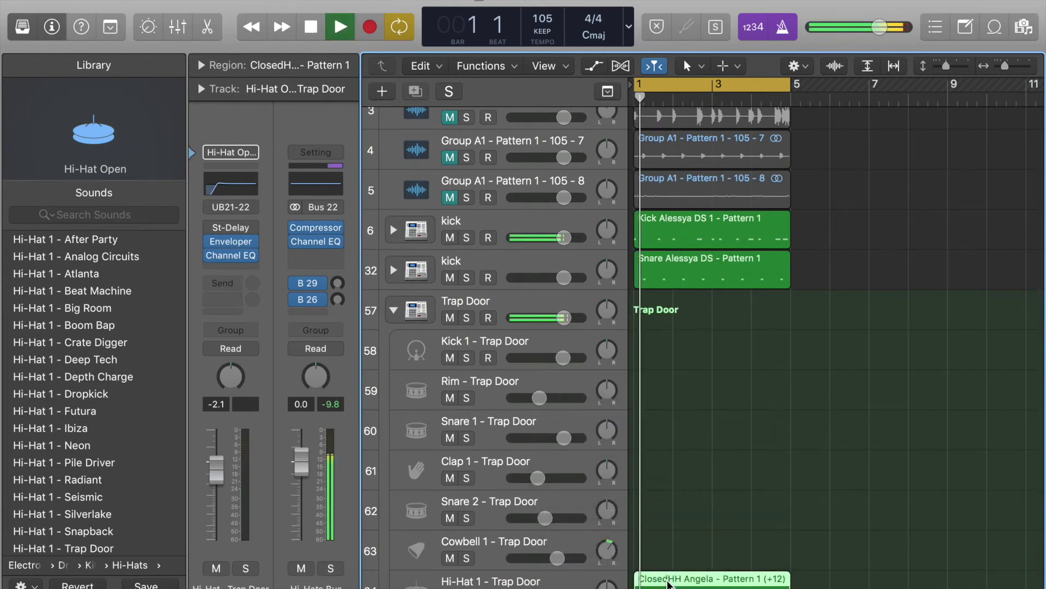
scroll(695, 497, "down", 5)
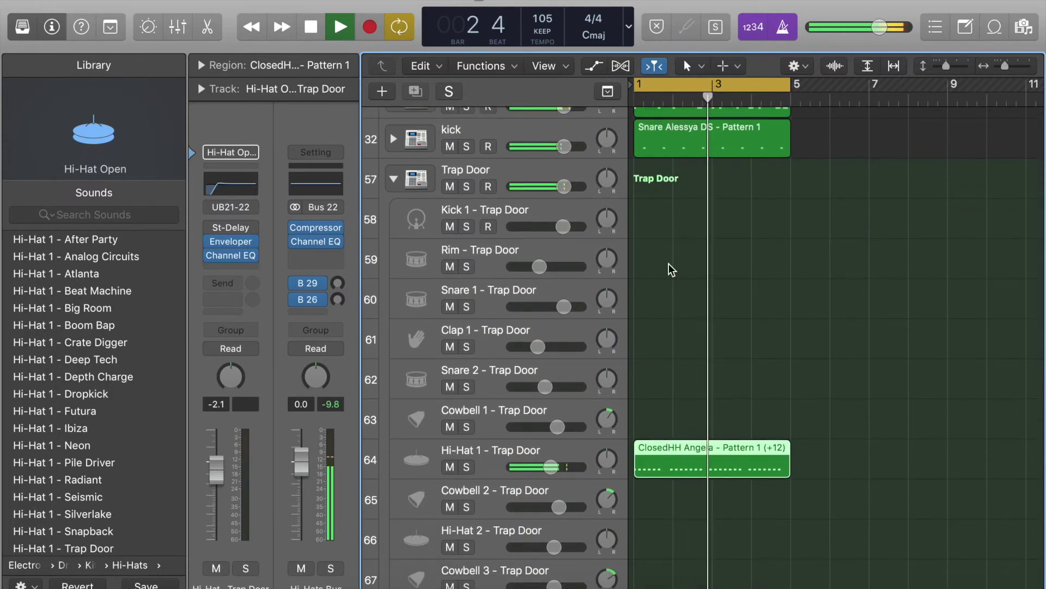
key("space")
Place the Snare Alessya region on the Snare 1 - Trap Door subtrack and collapse the expanded drum kit tracks.
left_click(391, 180)
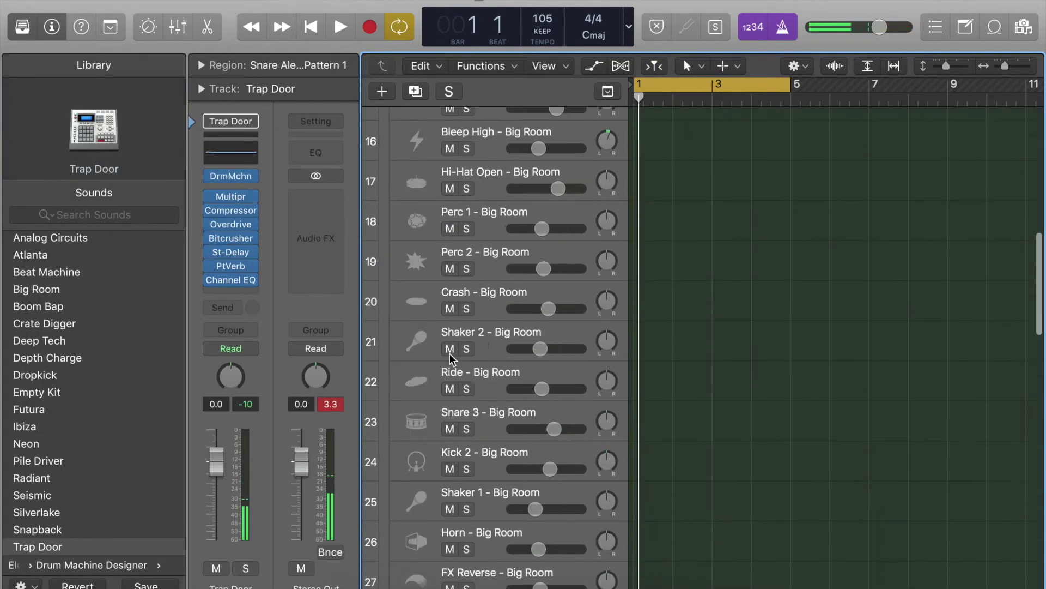
scroll(449, 355, "down", 2)
scroll(449, 358, "up", 8)
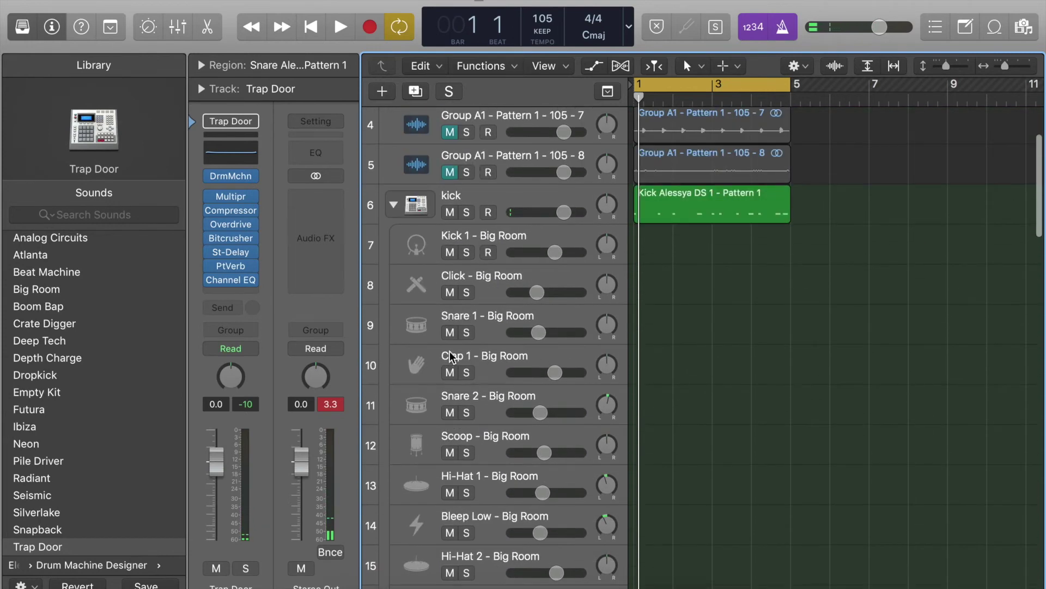
left_click(394, 204)
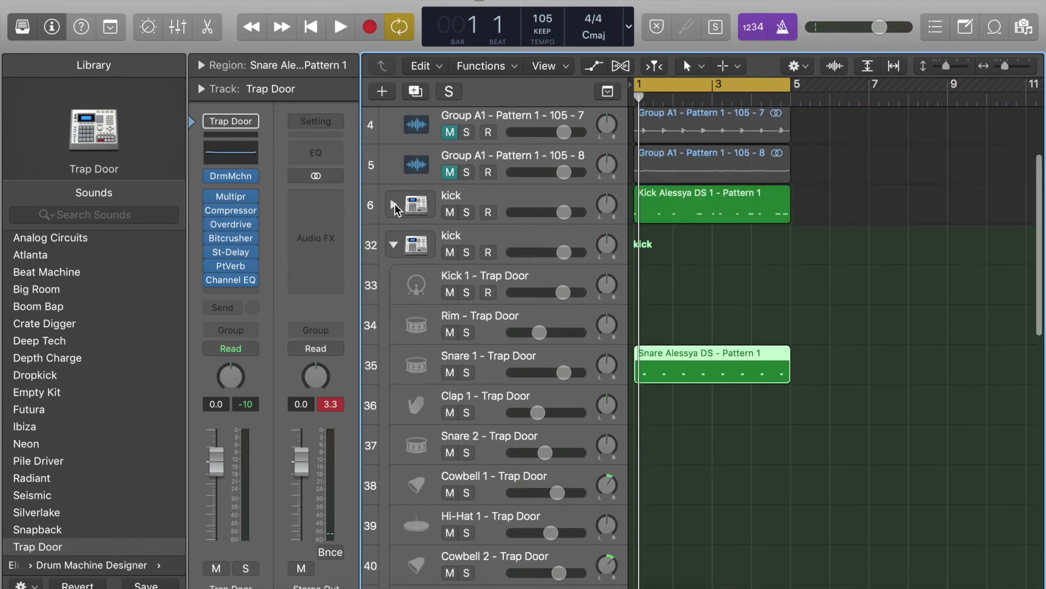
left_click(397, 244)
Unmute the three Group A1 audio tracks (6, 7 and 8) and mute the two kick tracks and the Trap Door track.
left_click(451, 215)
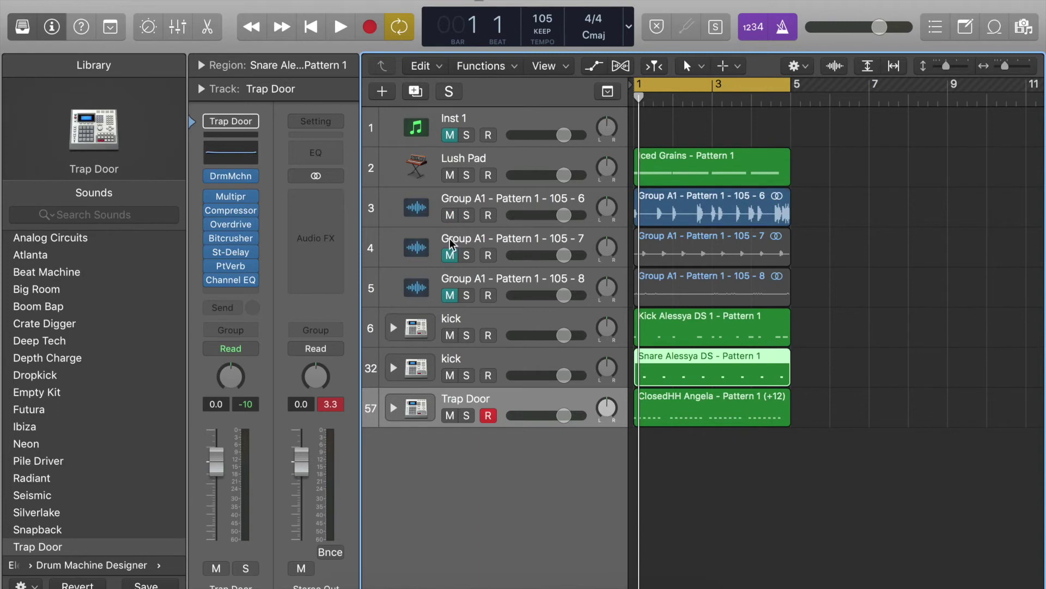
left_click(446, 265)
left_click(449, 295)
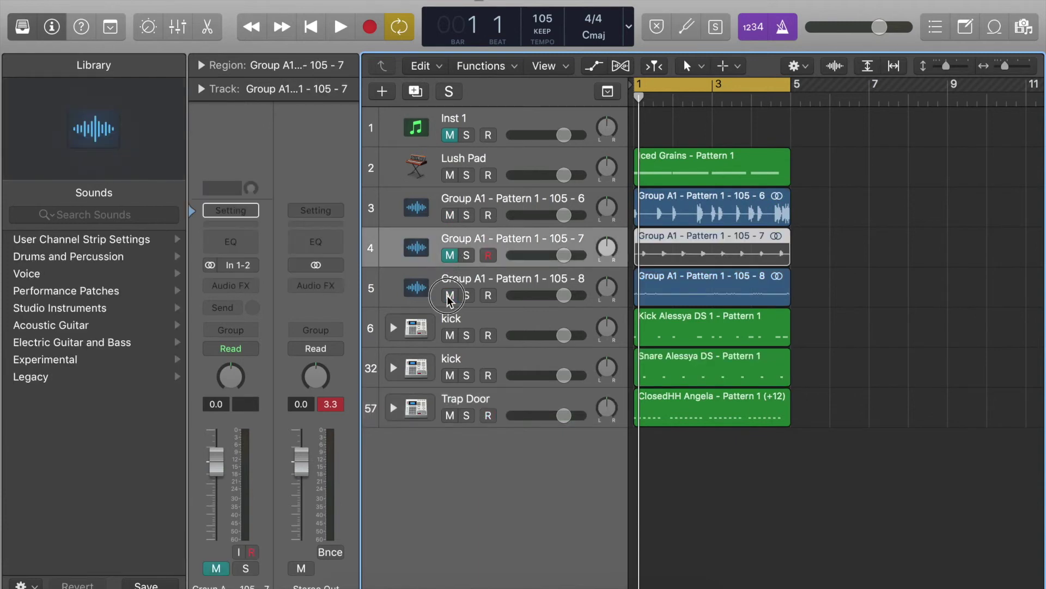
left_click(451, 254)
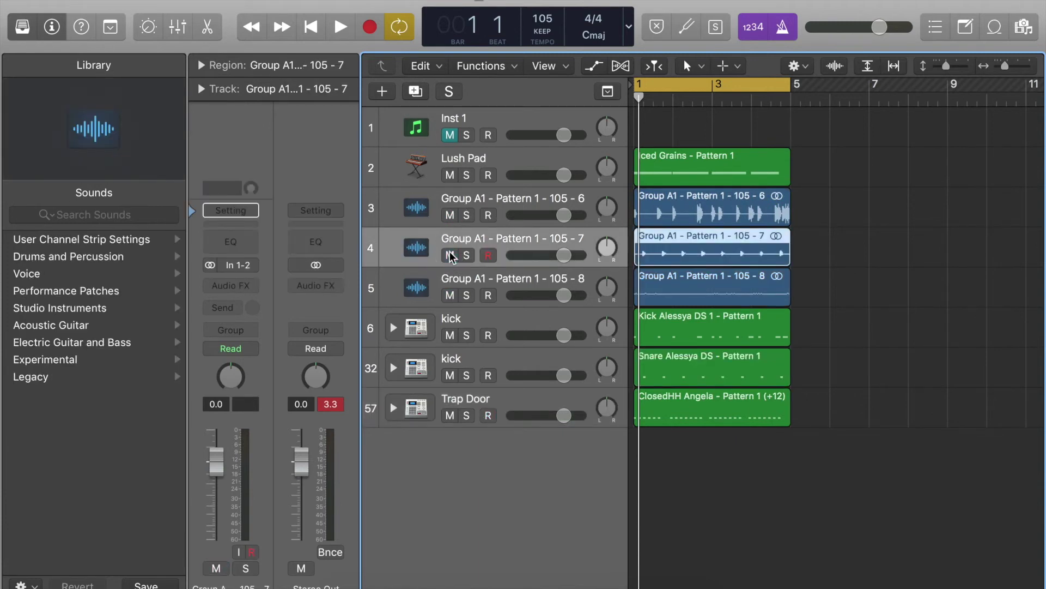
left_click(447, 132)
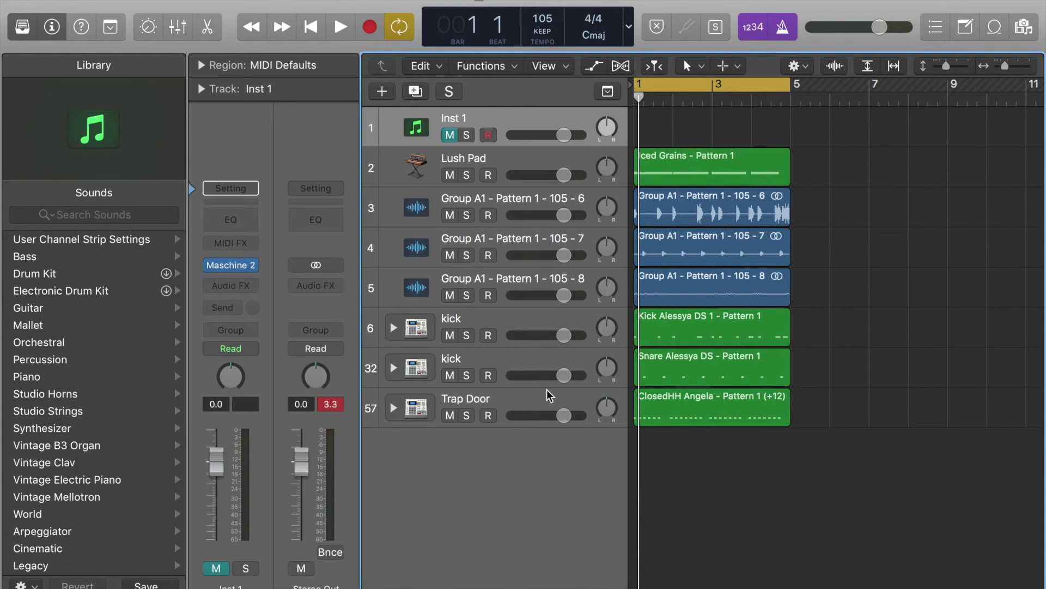
left_click(450, 335)
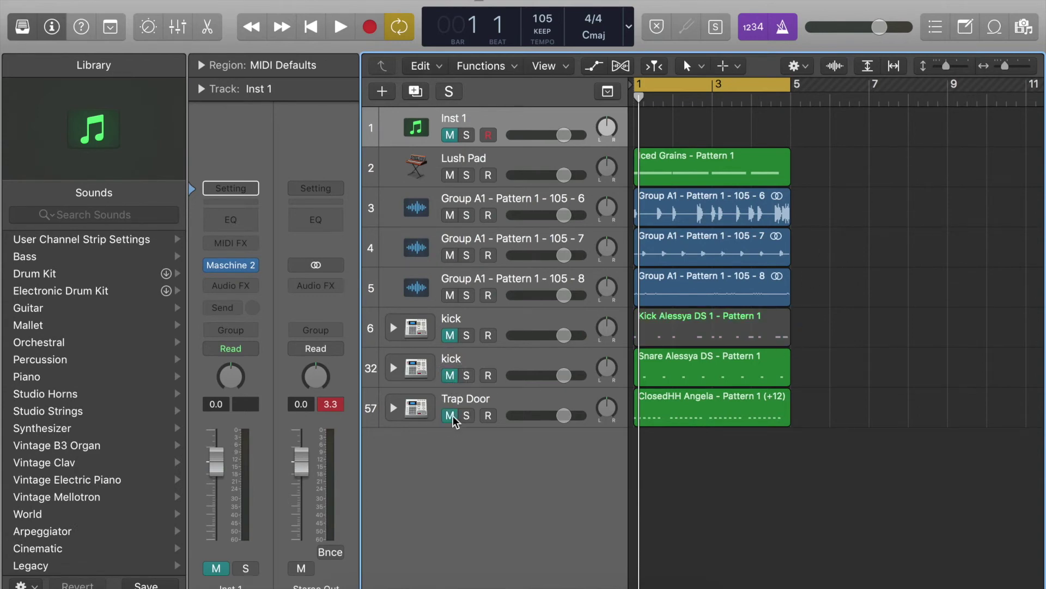
Move the Group A1 - Pattern 1 - 105 - 6 audio region to start at bar 5.
left_click_drag(725, 210, 881, 218)
left_click_drag(737, 252, 738, 256)
Rename the Group A1 - Pattern 1 - 105 - 7 track as snare and the 105 - 8 track as hh clsoed.
double_click(530, 242)
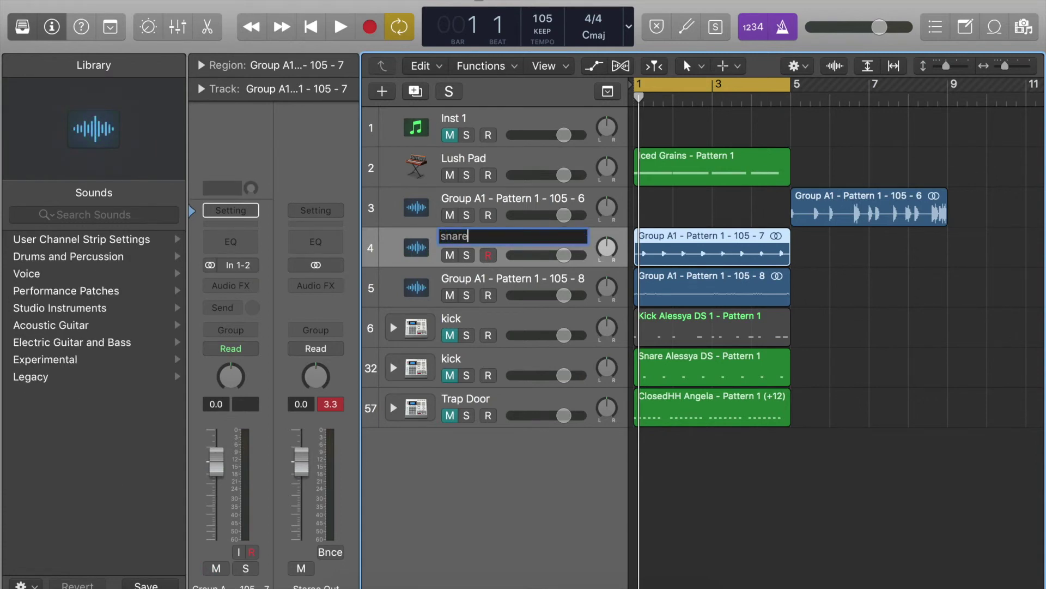
key("Return")
double_click(471, 278)
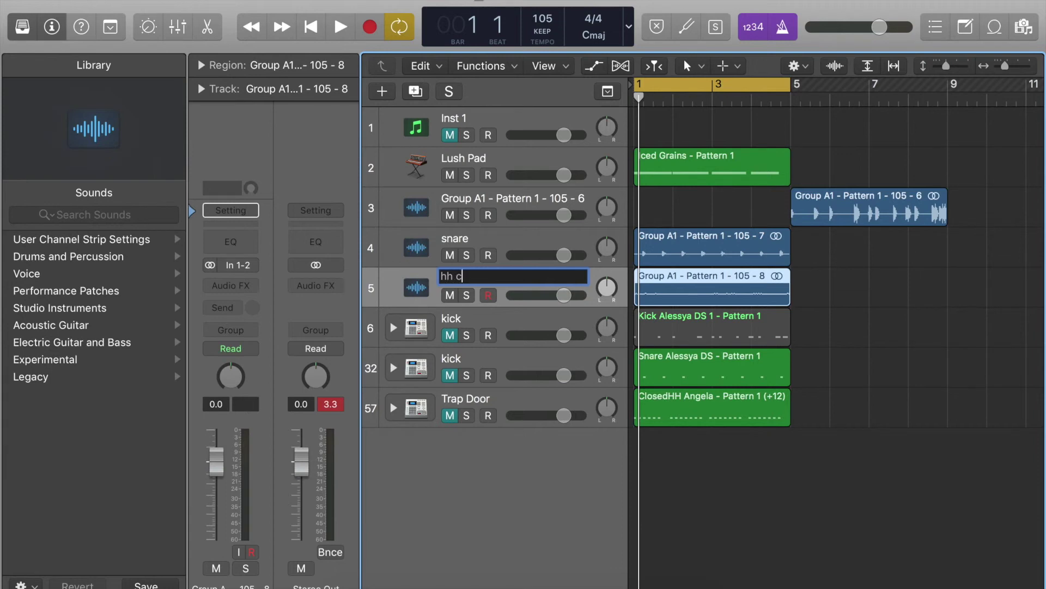
key("Return")
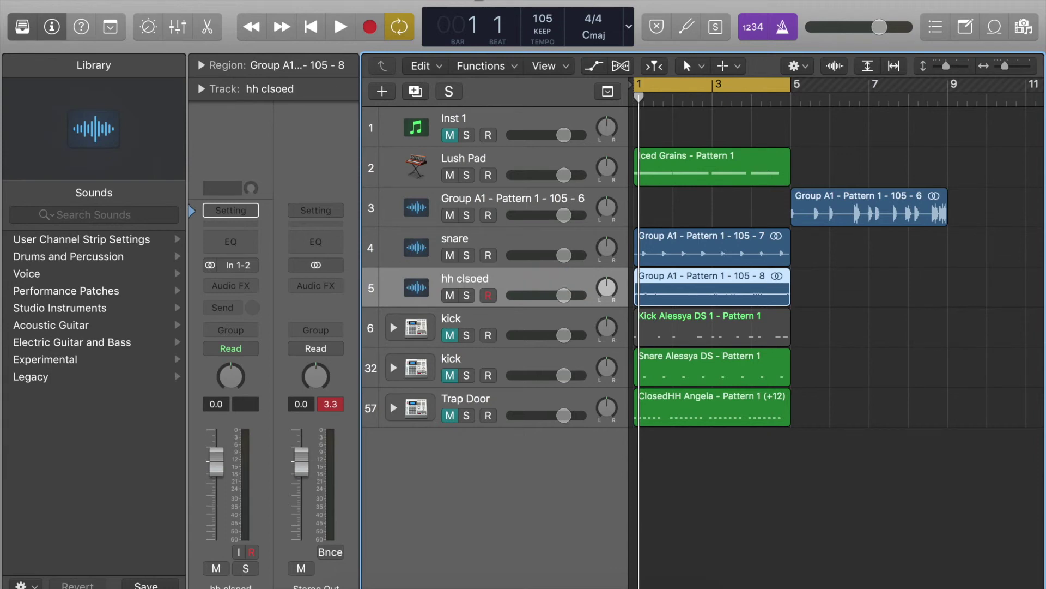
Rename the hh clsoed track as hh closed and move the snare track's audio region to start at bar 5.
double_click(459, 281)
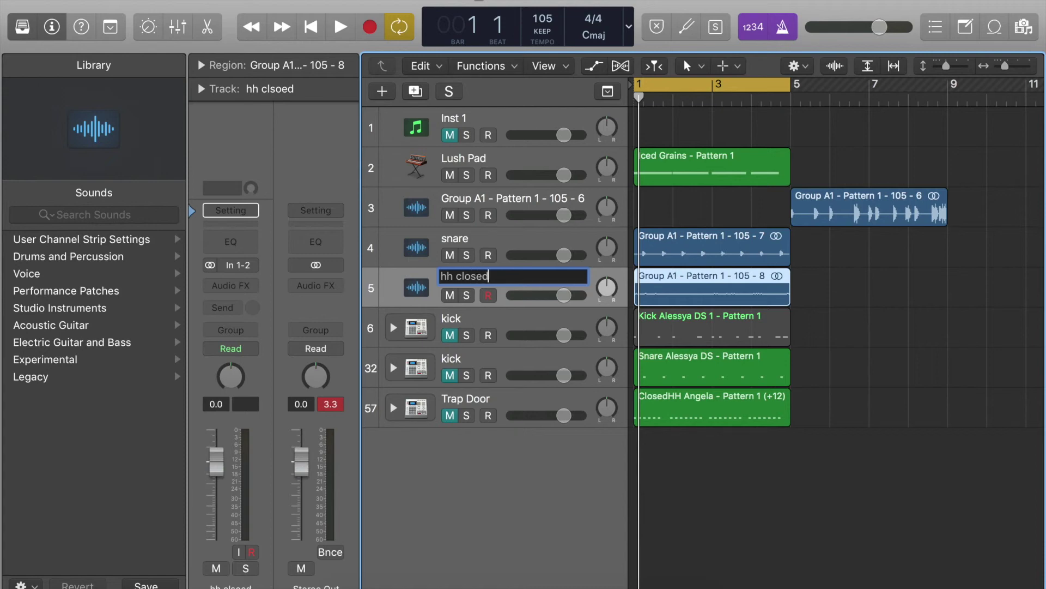
key("Return")
left_click_drag(678, 254, 835, 255)
Loop the Iced Grains region and the Group A1 105 - 6 and 105 - 7 audio regions up to bar 13.
left_click_drag(787, 155, 948, 166)
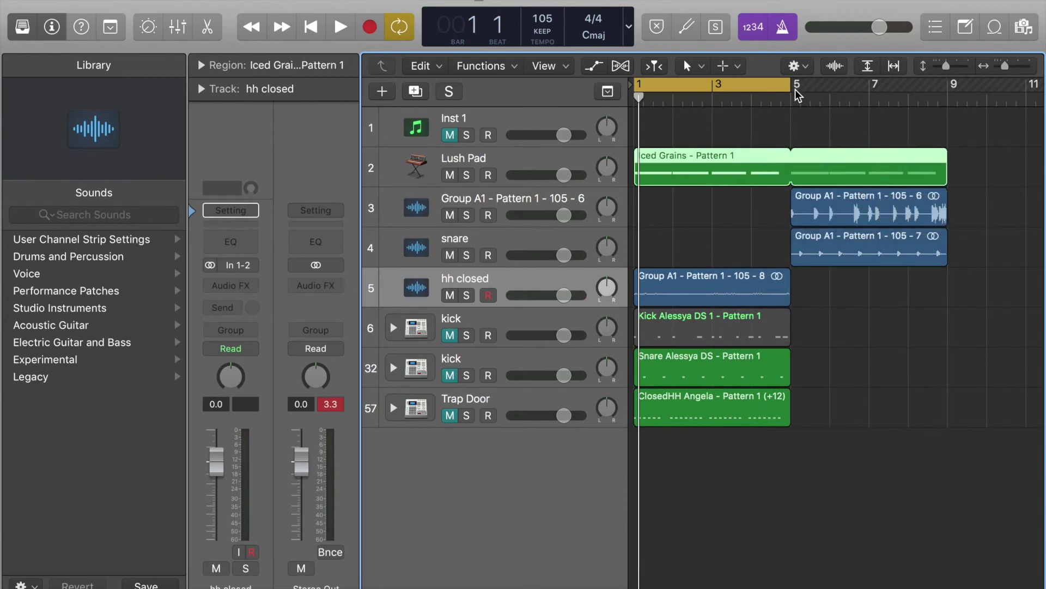
scroll(812, 196, "right", 3)
left_click_drag(834, 278, 805, 178)
left_click_drag(842, 280, 1000, 199)
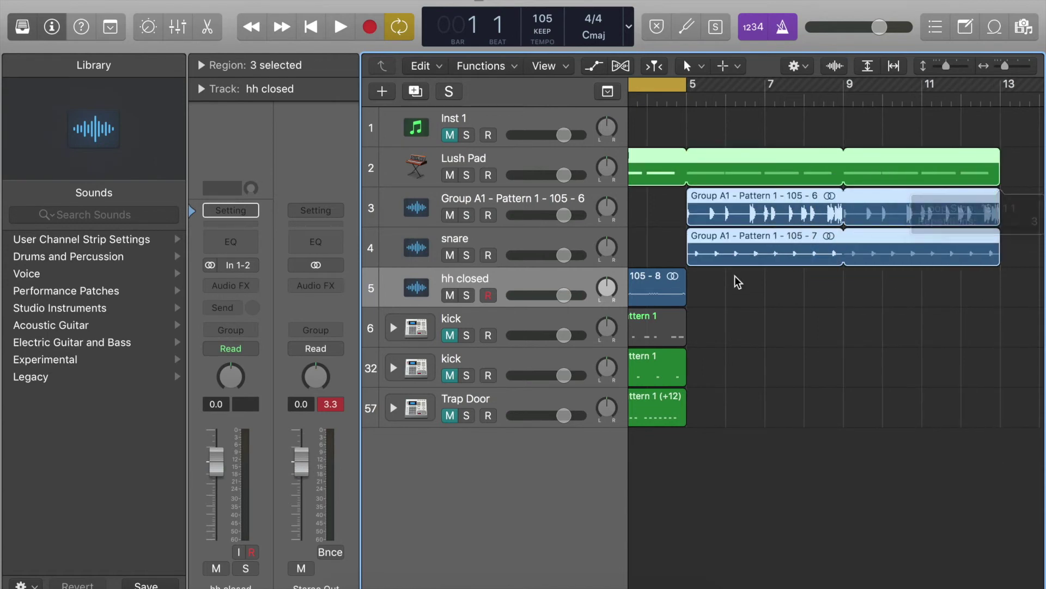
Copy the hh closed audio region to bars 5 and 9 so the hi-hats run up to bar 13.
left_click_drag(676, 290, 991, 299)
left_click(663, 293)
left_click_drag(663, 294, 819, 285)
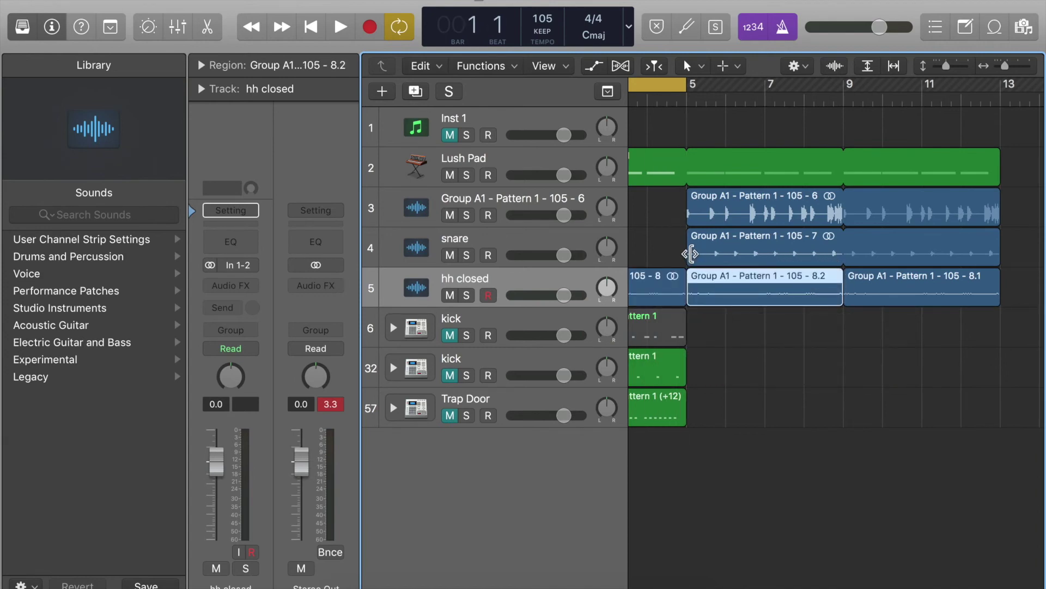
Remove the loop from the Group A1 105 - 6 region, place it at bars 9 to 13, and extend the cycle range to bar 13.
left_click_drag(686, 217, 844, 219)
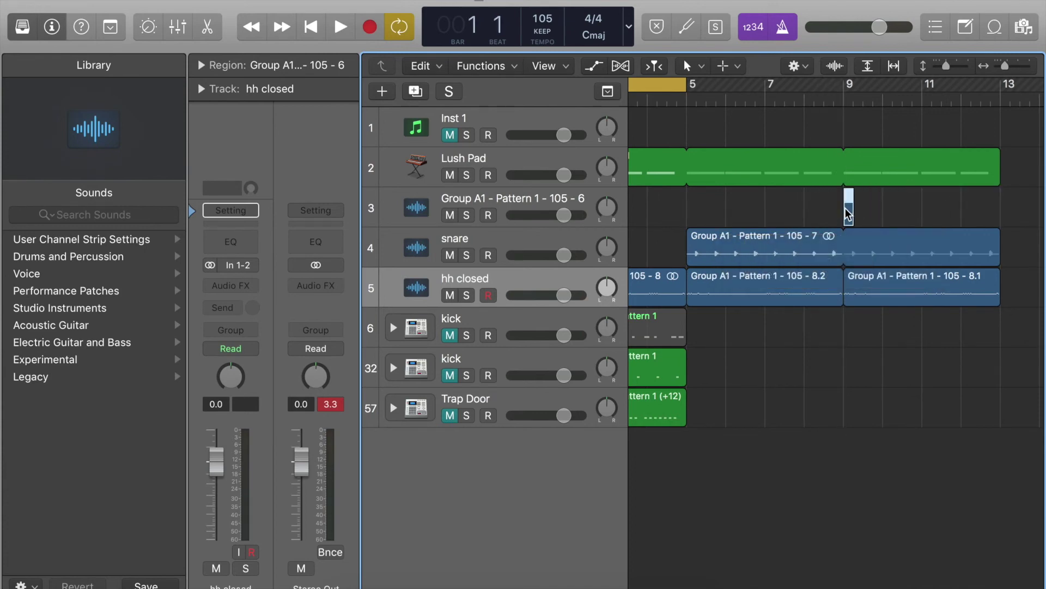
key("super+z")
left_click_drag(1006, 215, 958, 215)
left_click_drag(687, 88, 1000, 114)
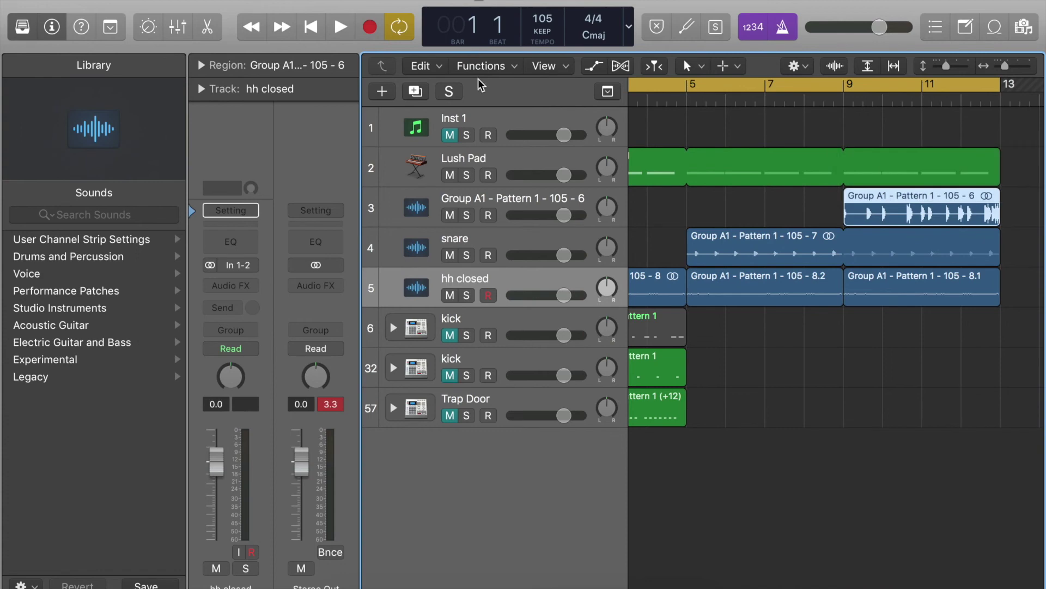
Show the global tracks and add arrangement markers for an Intro over bars 1 to 5 and a Verse over bars 5 to 13.
left_click(609, 92)
left_click(618, 117)
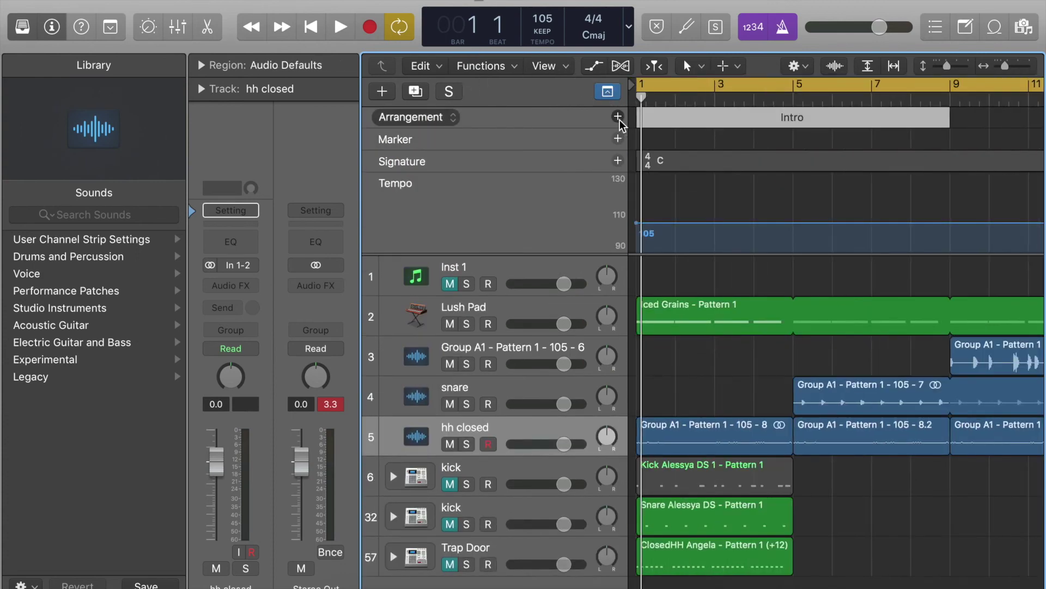
left_click_drag(949, 117, 794, 117)
left_click(618, 118)
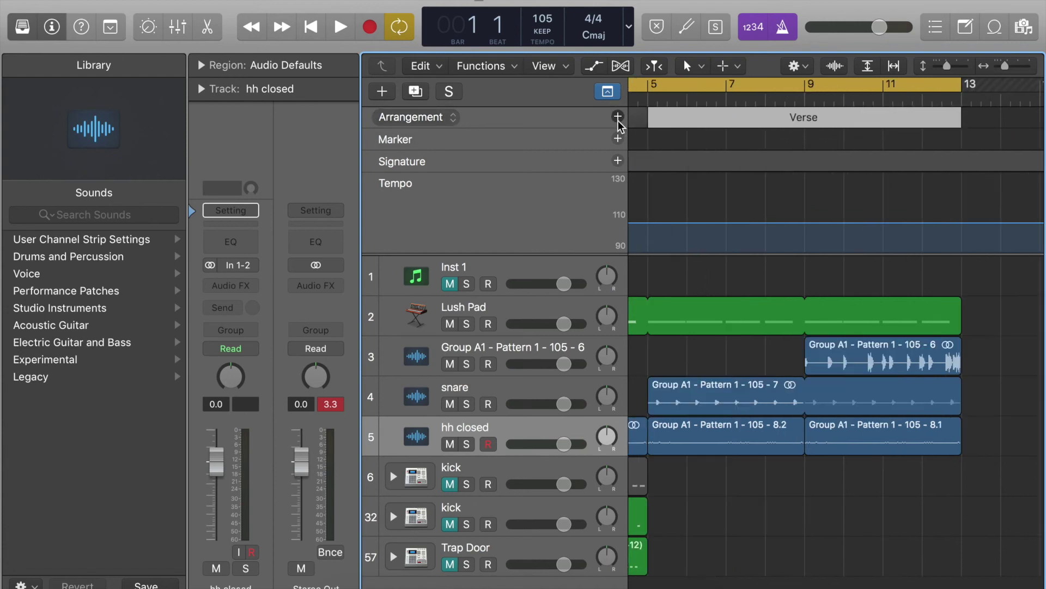
Play back the arrangement, turning off the metronome click and hiding the inspector, and stop playback.
key("space")
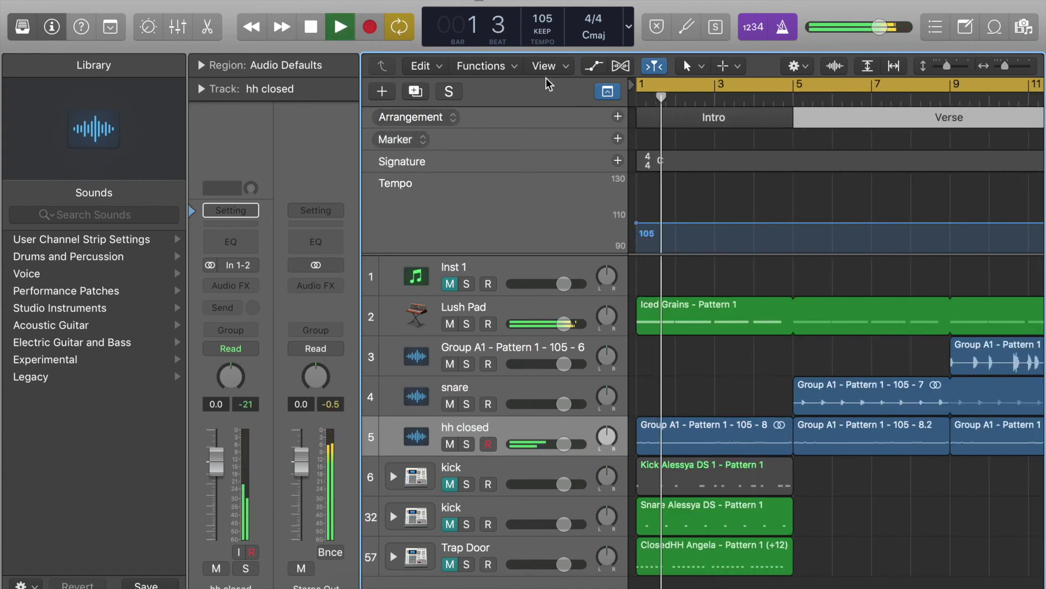
left_click(785, 30)
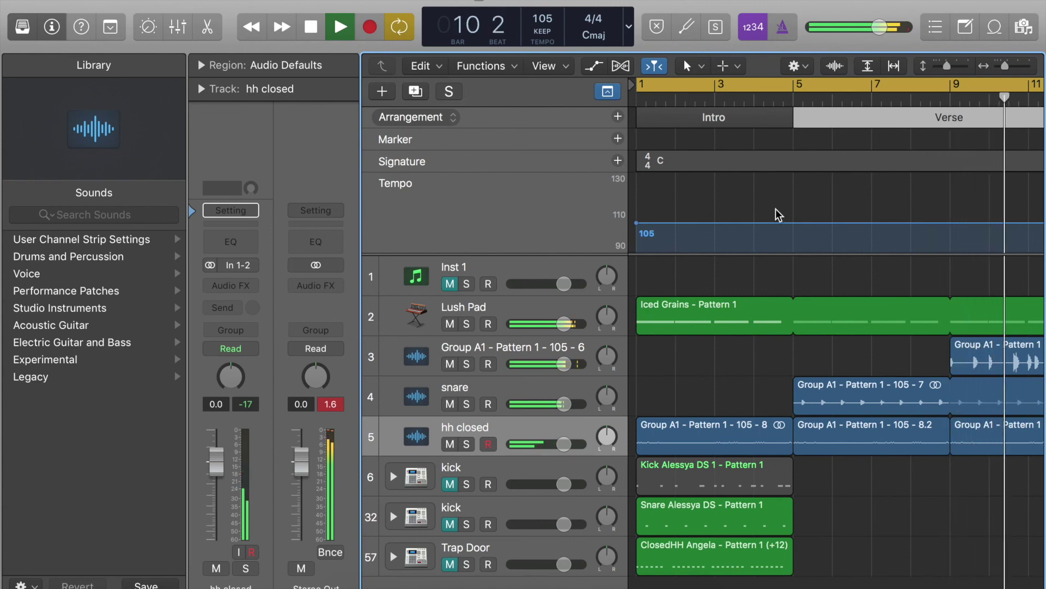
left_click(51, 27)
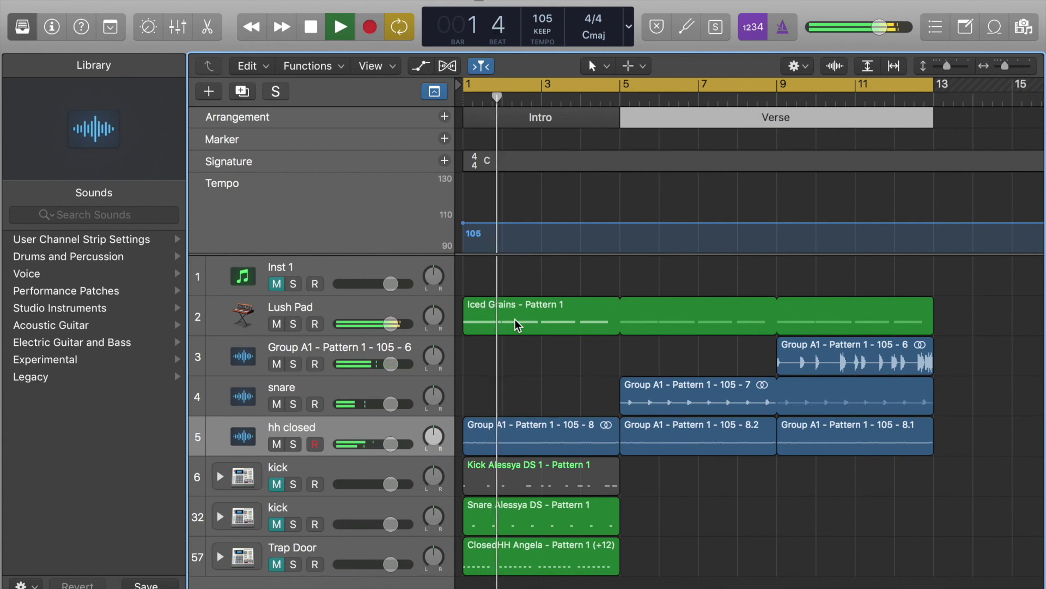
key("space")
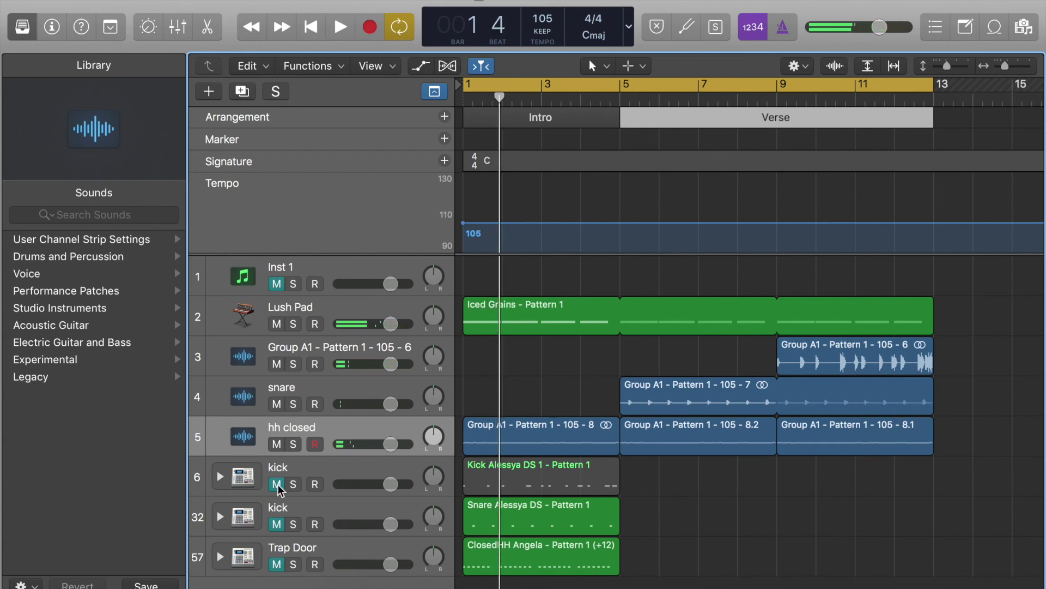